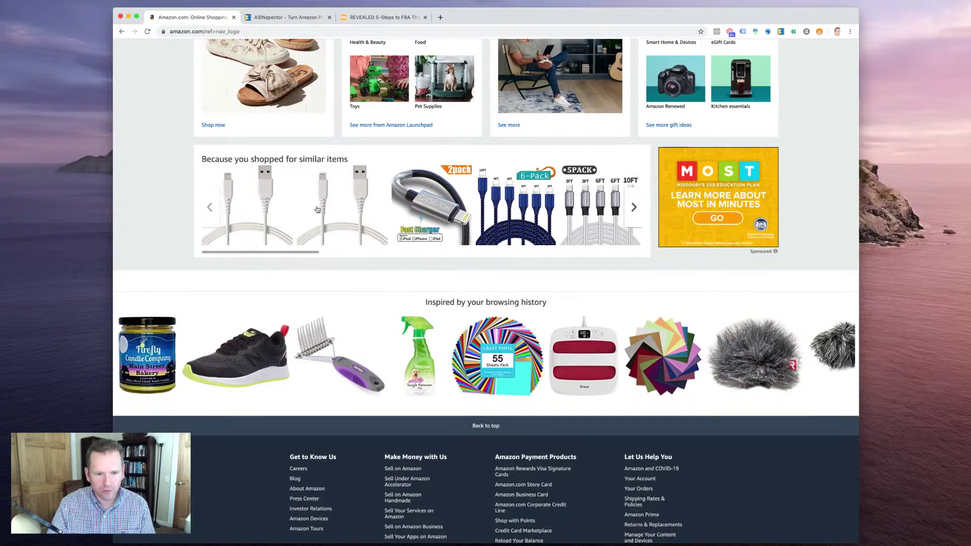
left_click_drag(298, 252, 567, 252)
left_click_drag(503, 254, 472, 210)
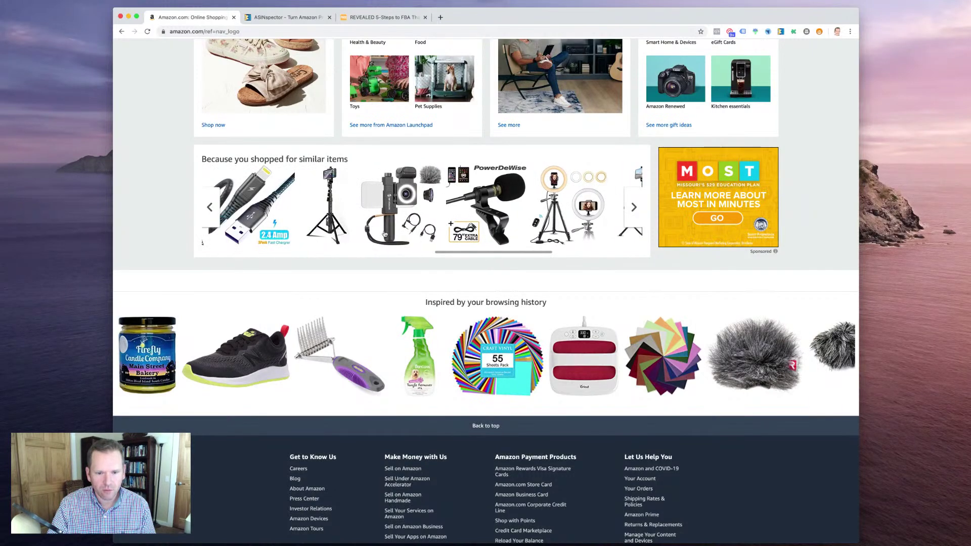
scroll(531, 206, "right", 5)
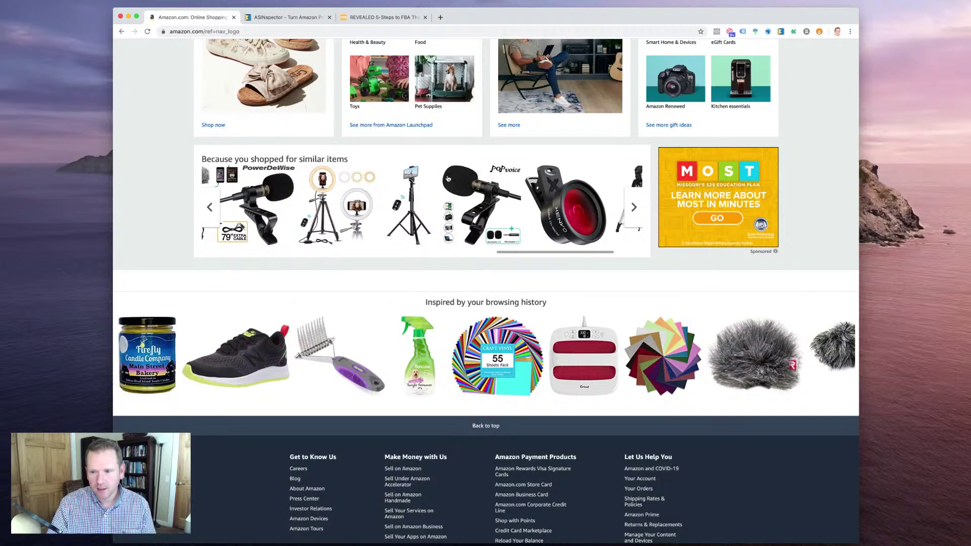
Search Amazon for the suggested phrase "pickleball paddles"
scroll(447, 178, "up", 20)
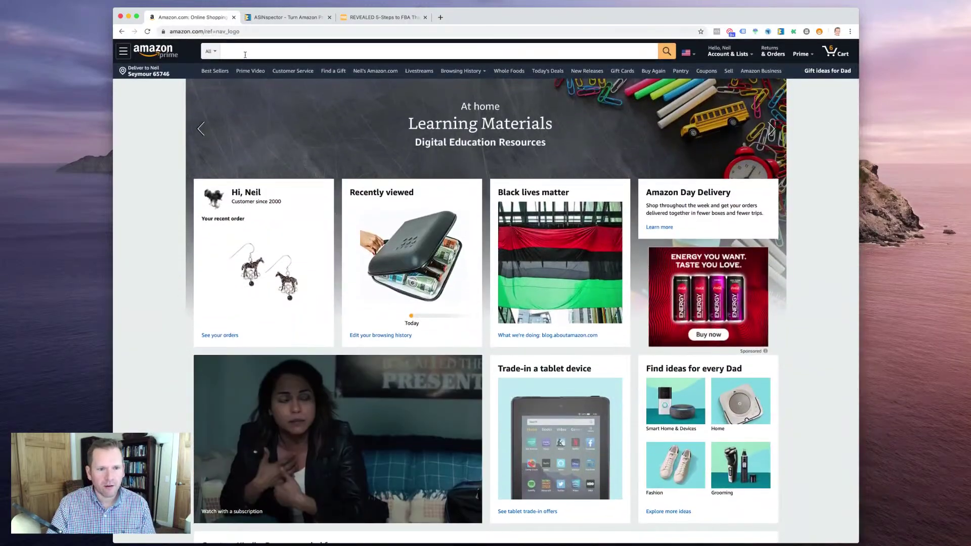
left_click(243, 52)
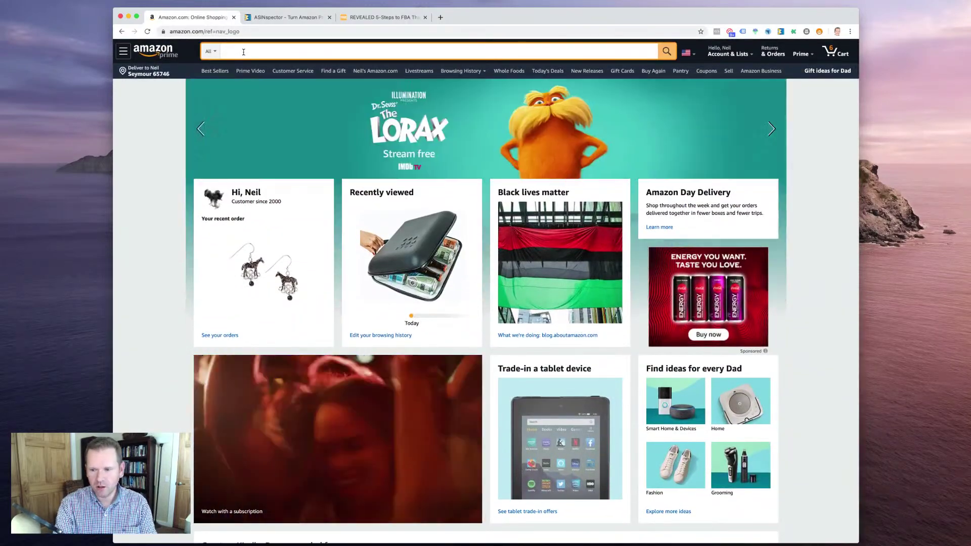
type("pickle")
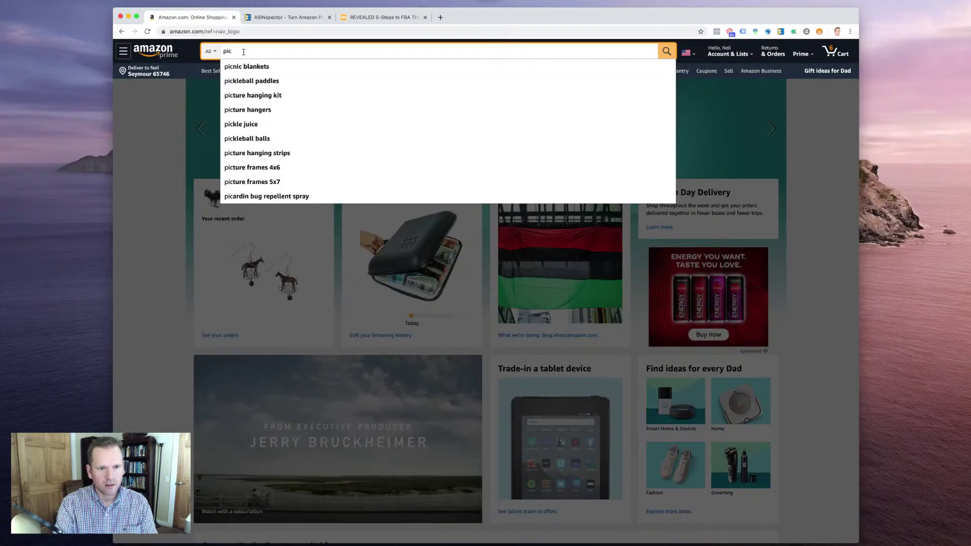
type("ball")
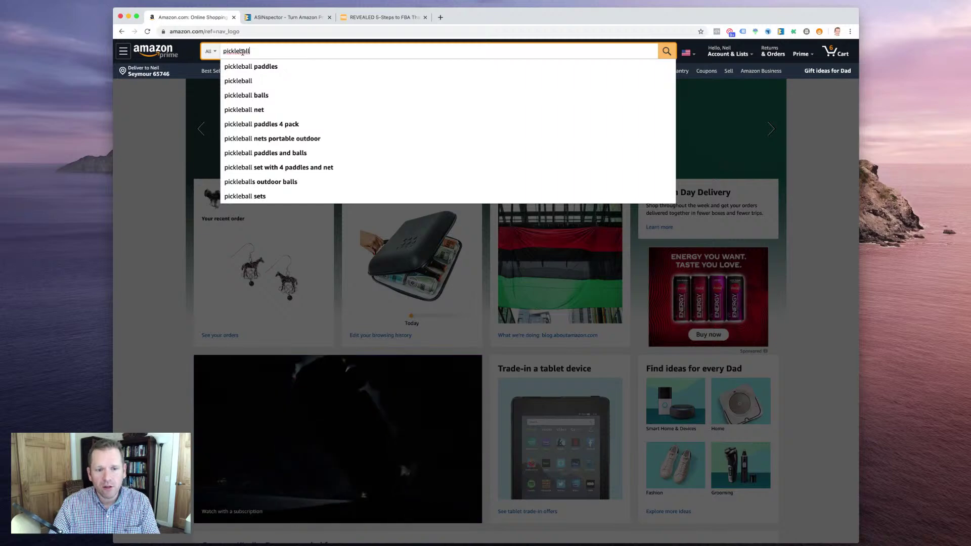
left_click(268, 67)
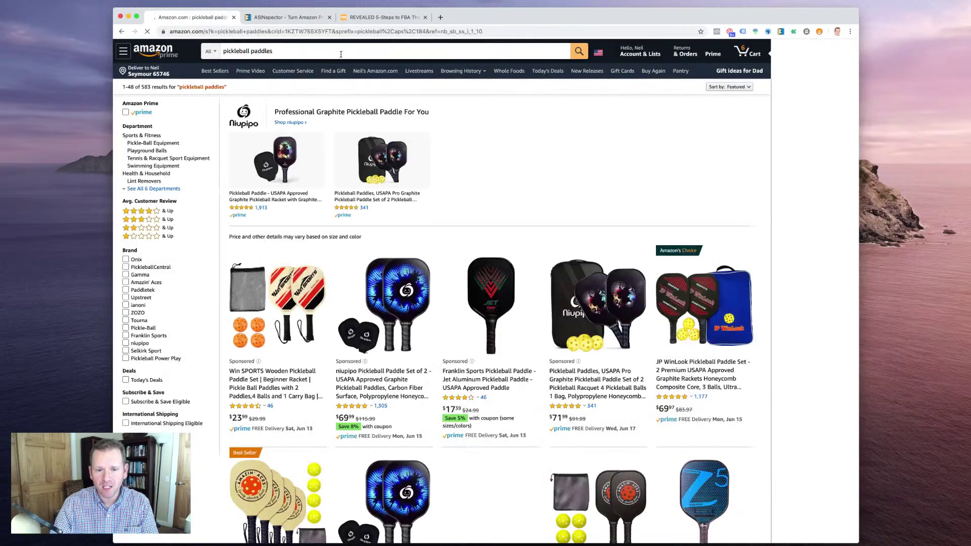
Examine the estimated gross profit per unit and per month beneath the pickleball paddle listings
double_click(147, 87)
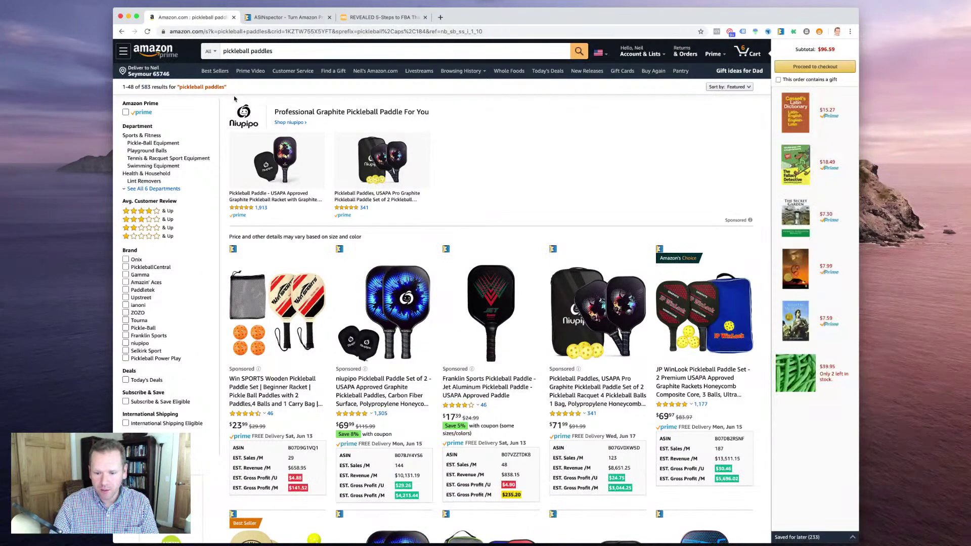
scroll(235, 100, "down", 1)
scroll(235, 99, "down", 5)
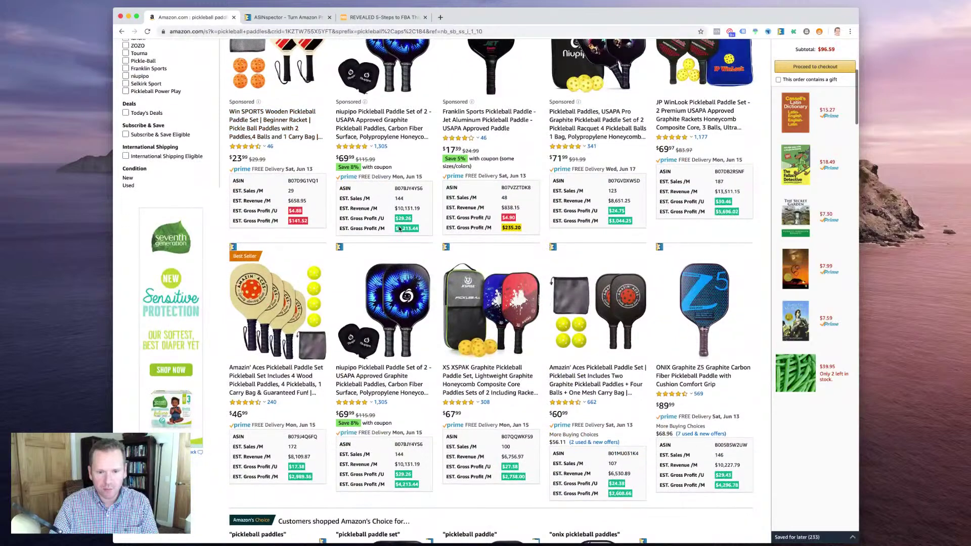
left_click_drag(430, 240, 528, 226)
left_click(595, 218)
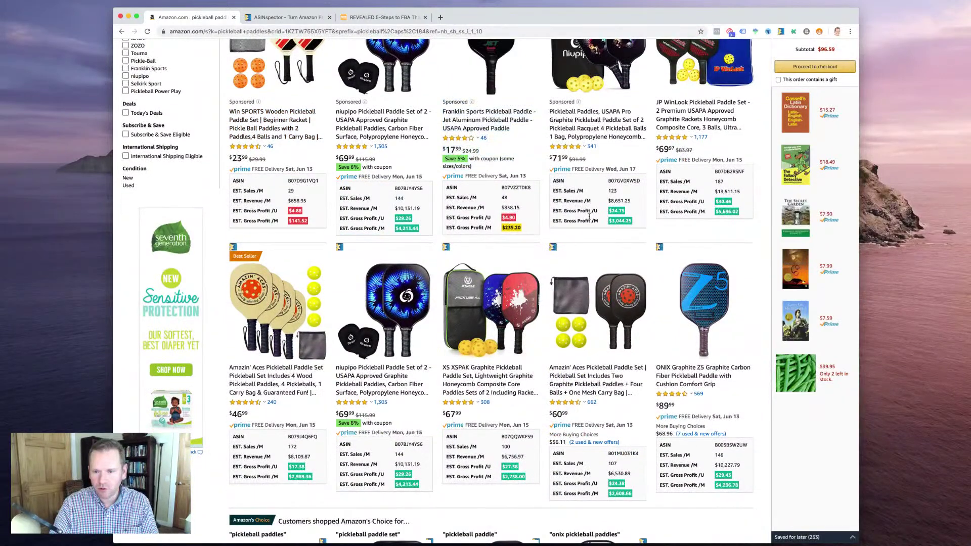
scroll(483, 210, "down", 1)
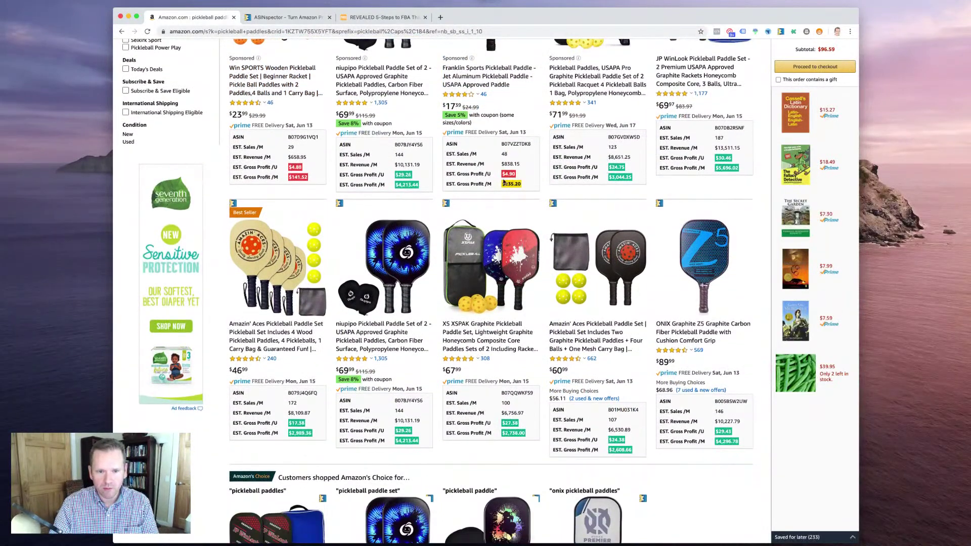
double_click(419, 185)
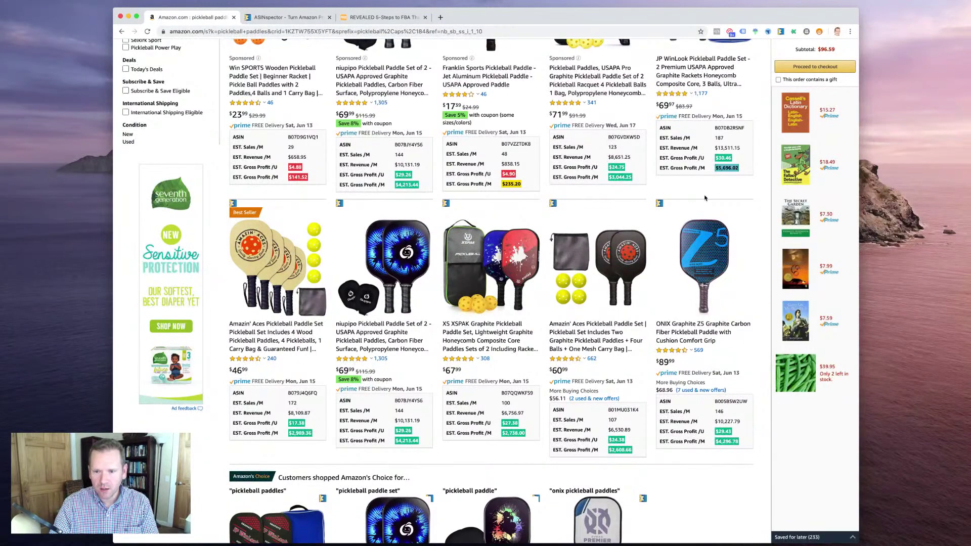
scroll(420, 271, "down", 3)
left_click_drag(418, 279, 392, 284)
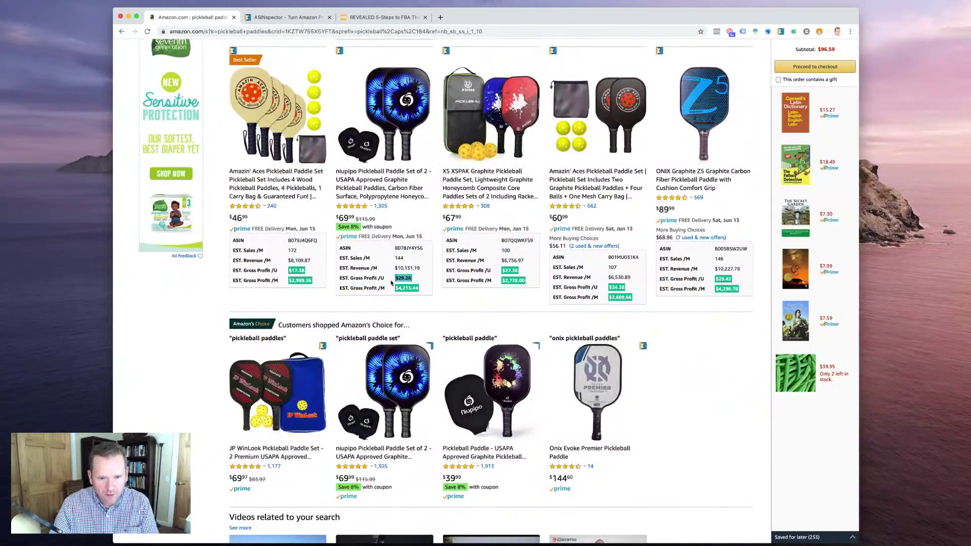
left_click_drag(317, 268, 290, 273)
left_click_drag(508, 271, 525, 274)
left_click_drag(607, 287, 627, 288)
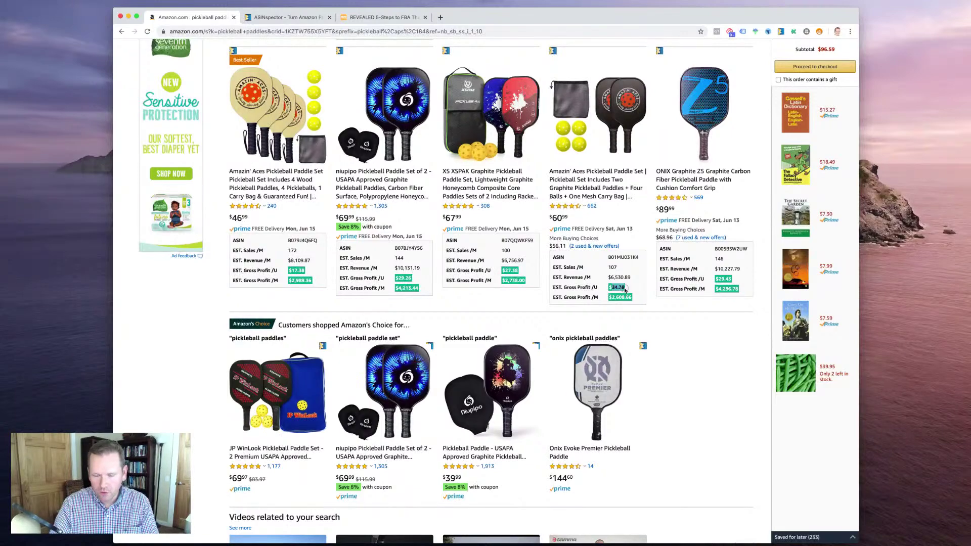
scroll(473, 304, "down", 5)
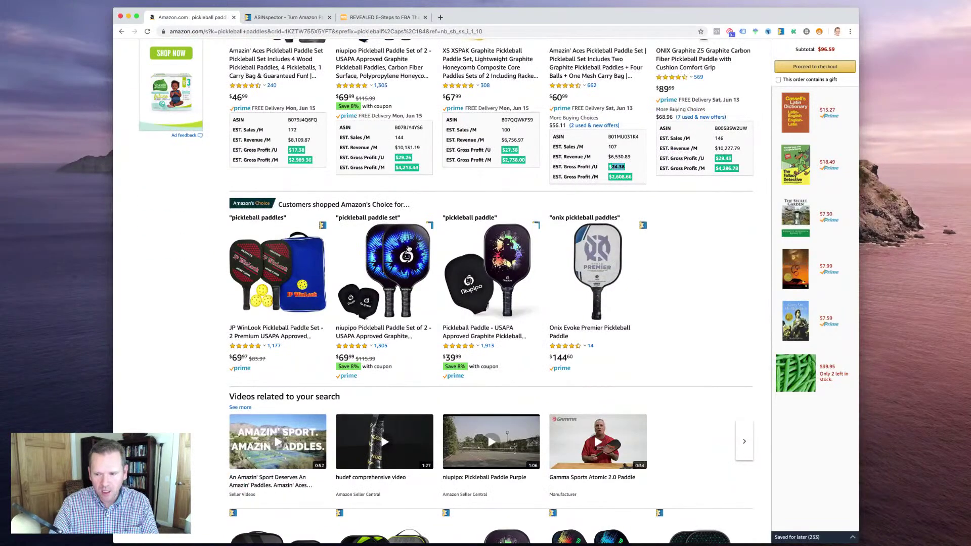
scroll(409, 249, "up", 15)
Load the pickleball paddle search results into the ASINspector PRO research table and check the sales rank column
mouse_move(468, 69)
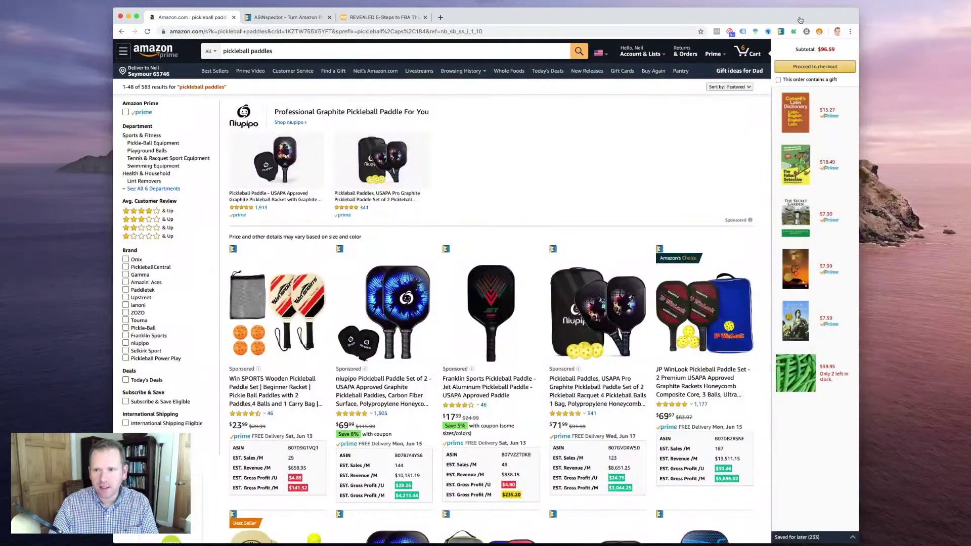
left_click(781, 32)
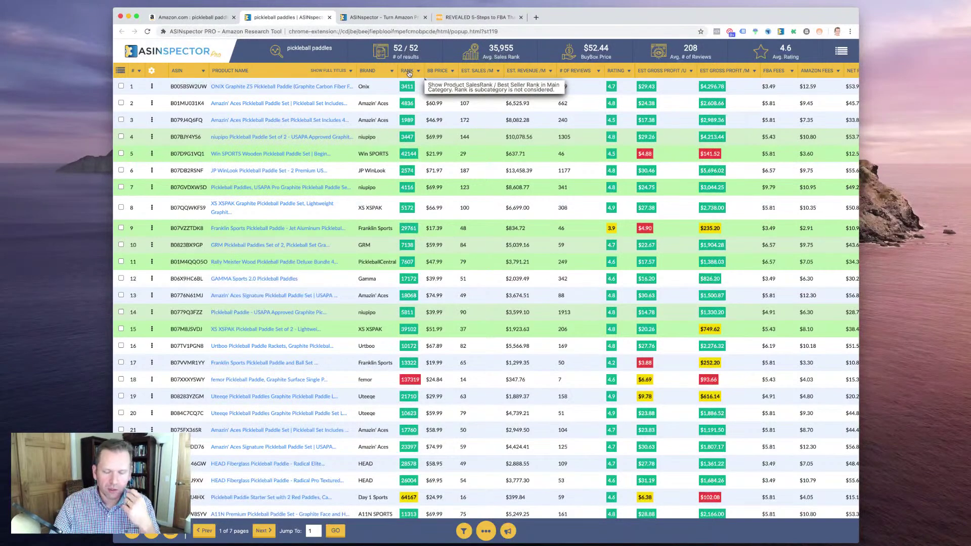
mouse_move(408, 229)
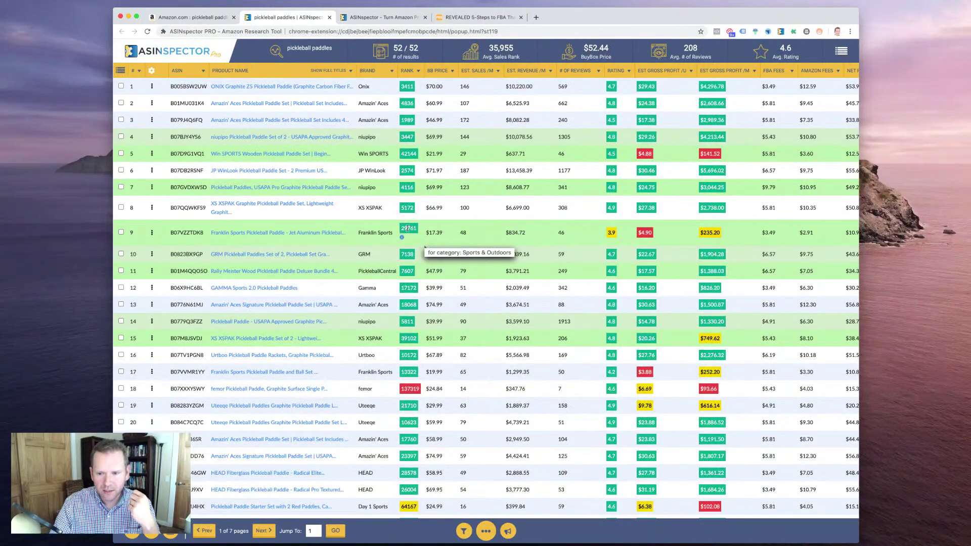
mouse_move(408, 280)
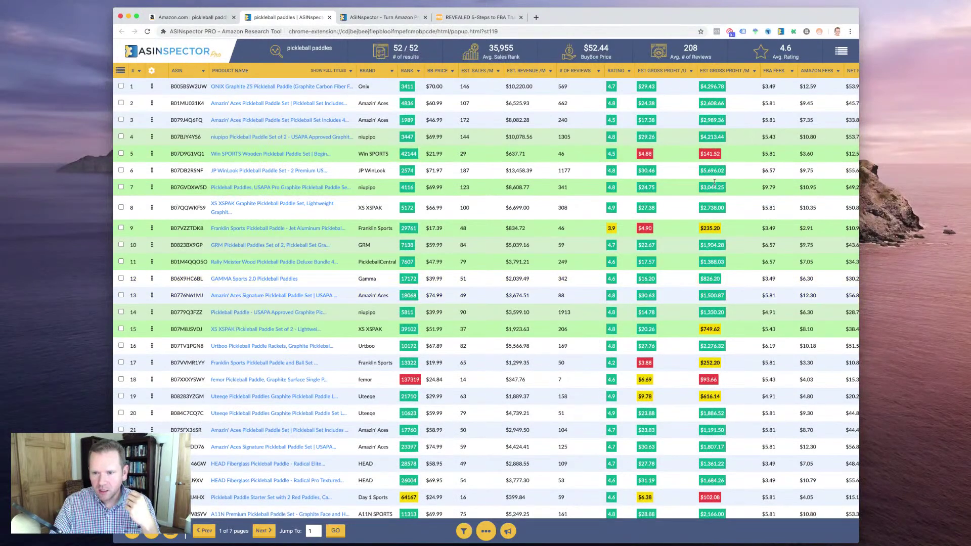
Filter the results to gross profit per unit > 10, rating > 4.5 and sales rank < 75000
left_click(464, 531)
left_click(677, 93)
type("> 10")
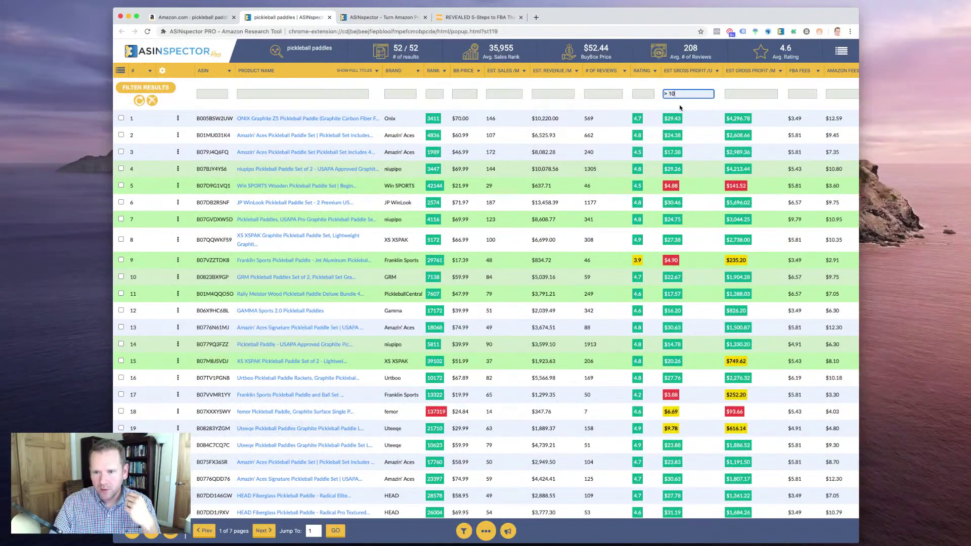
left_click(643, 94)
type("> 4.5")
left_click(435, 94)
type("< 7500")
key("Return")
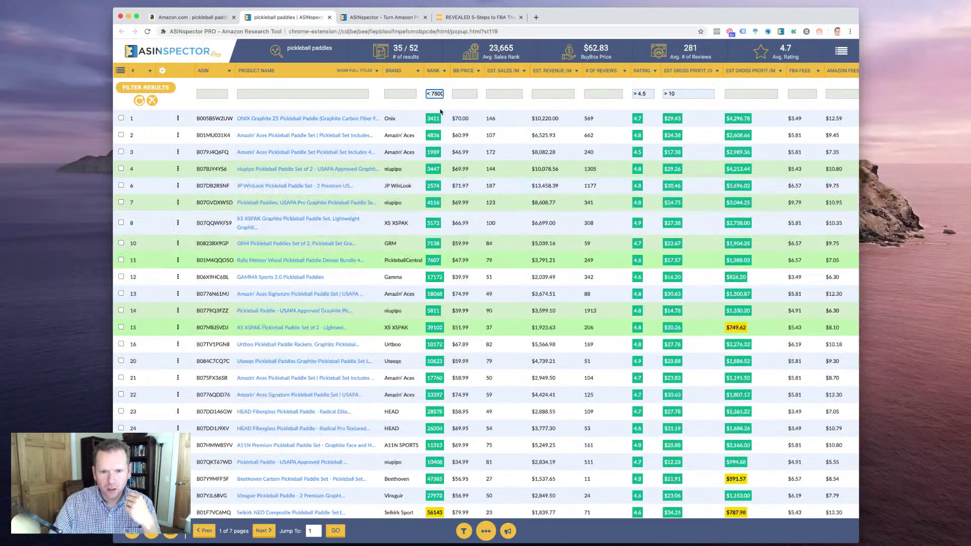
Tighten the sales rank filter to < 50000
left_click(436, 94)
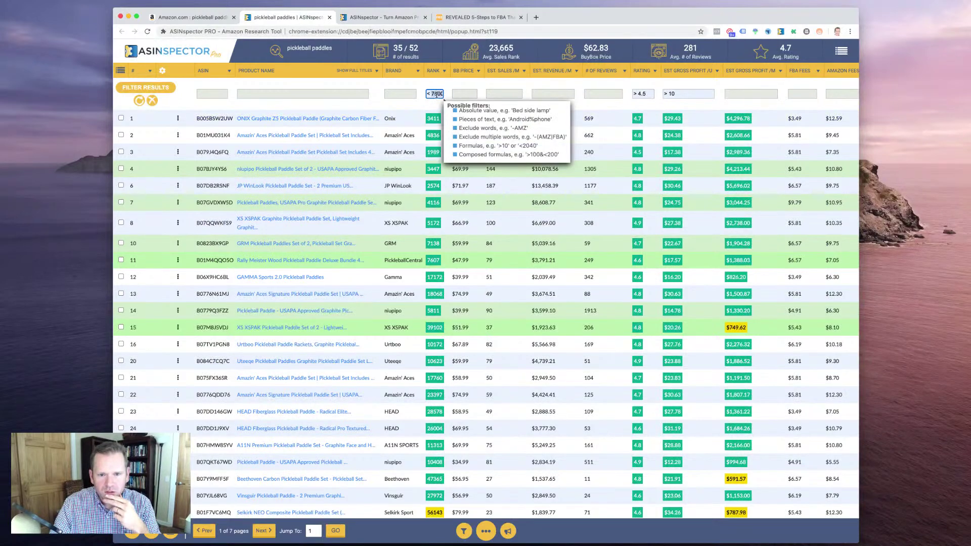
type(">>")
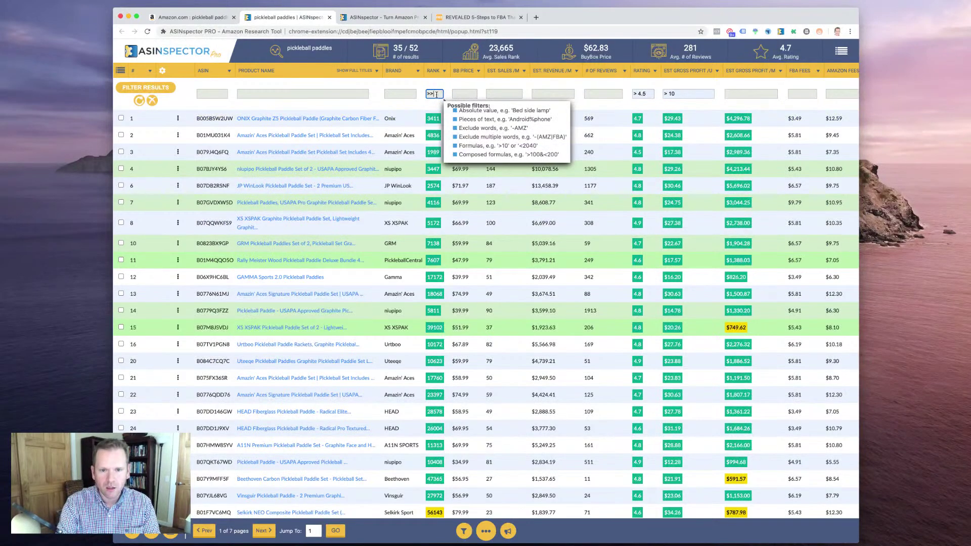
type(" 50")
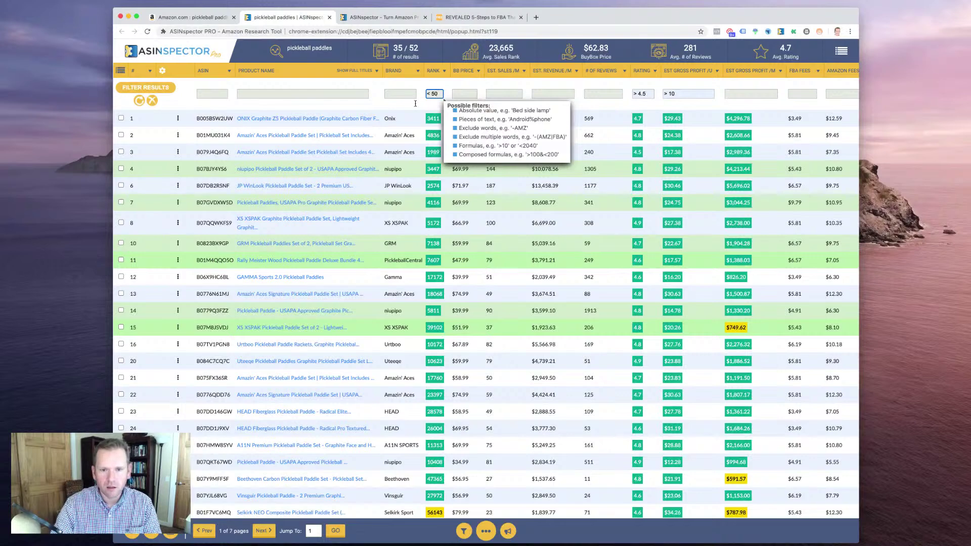
type("00")
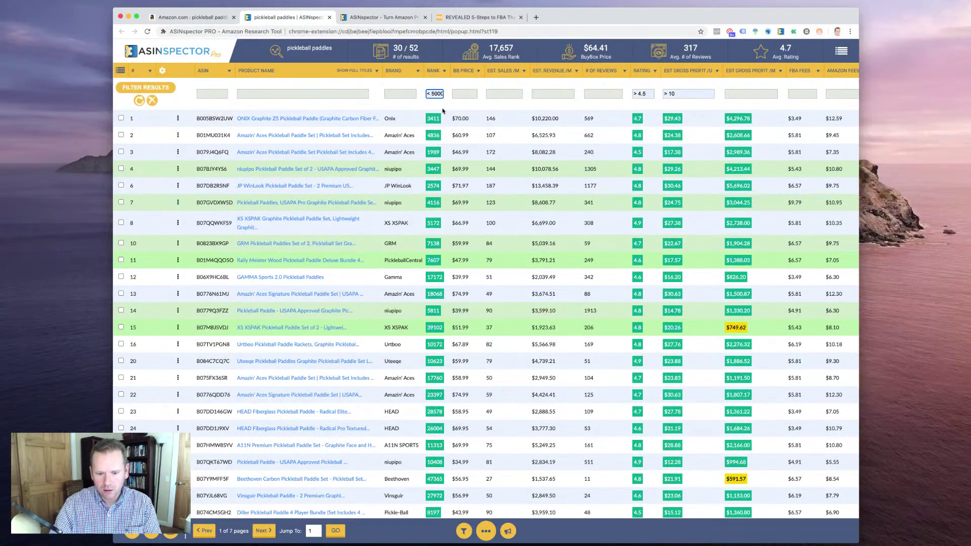
Examine the filtered paddles' profit estimates, review counts and number of sellers across the whole table
scroll(470, 121, "down", 3)
scroll(539, 159, "down", 1)
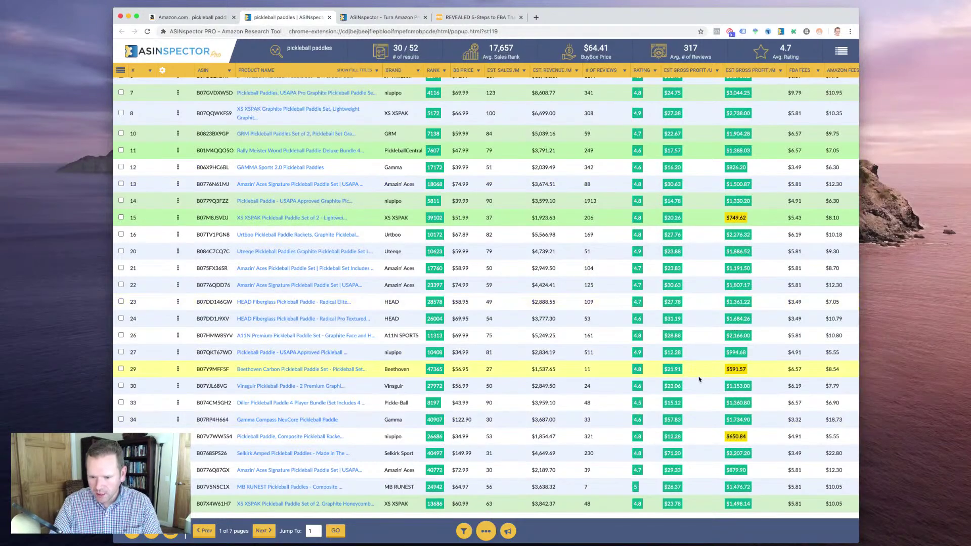
scroll(694, 380, "up", 4)
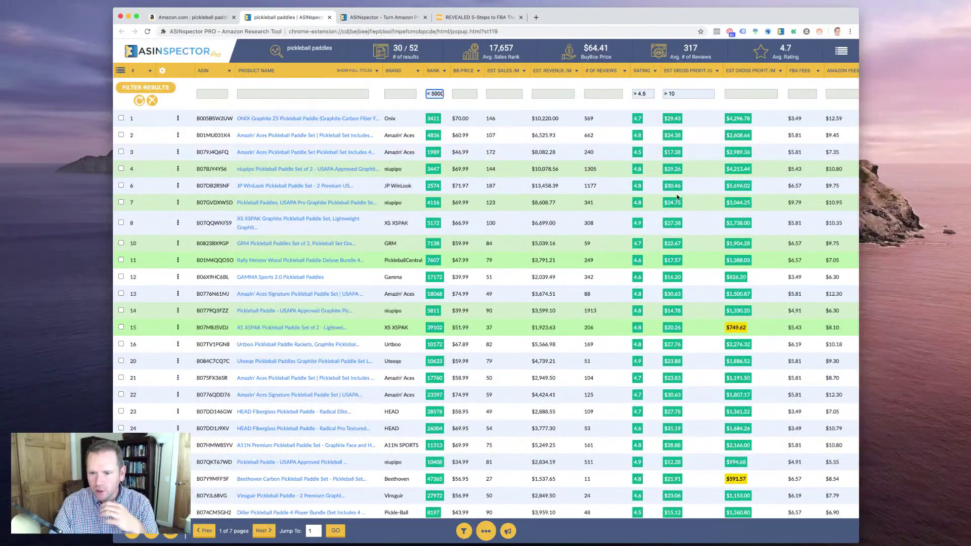
scroll(677, 197, "down", 3)
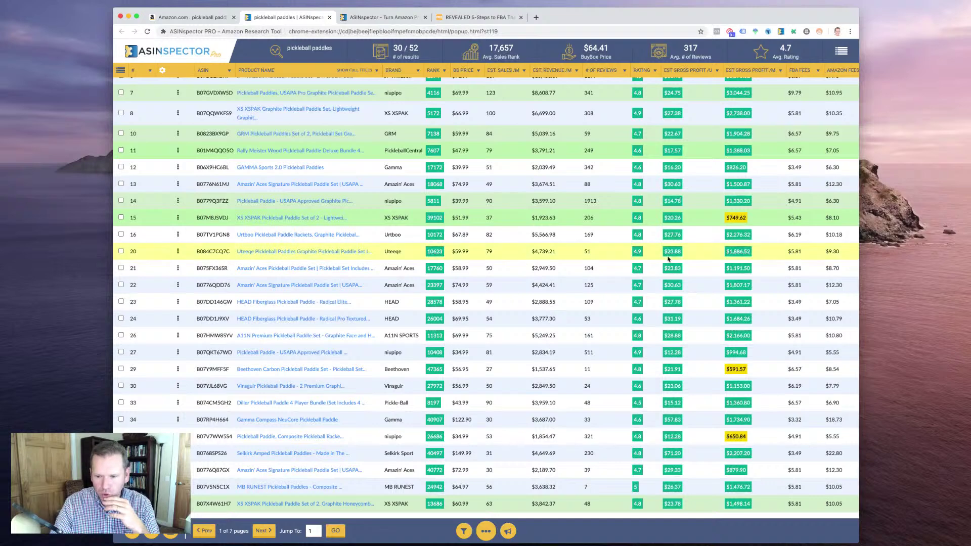
scroll(740, 216, "right", 5)
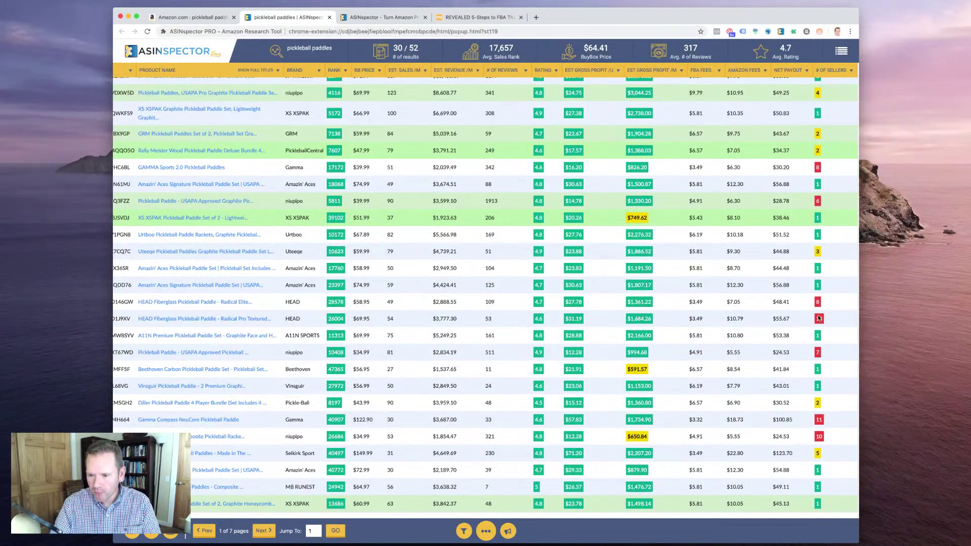
scroll(510, 291, "up", 5)
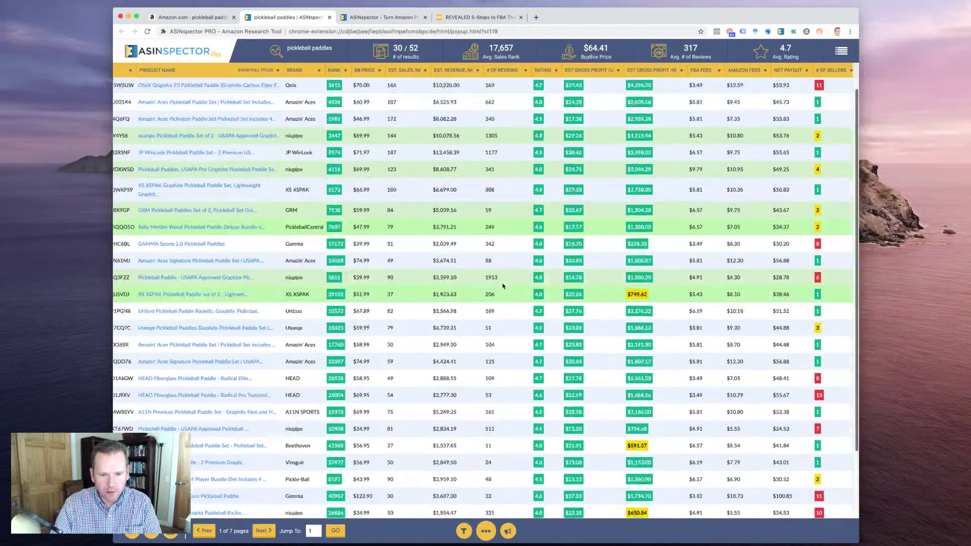
scroll(503, 286, "left", 2)
scroll(503, 286, "left", 2)
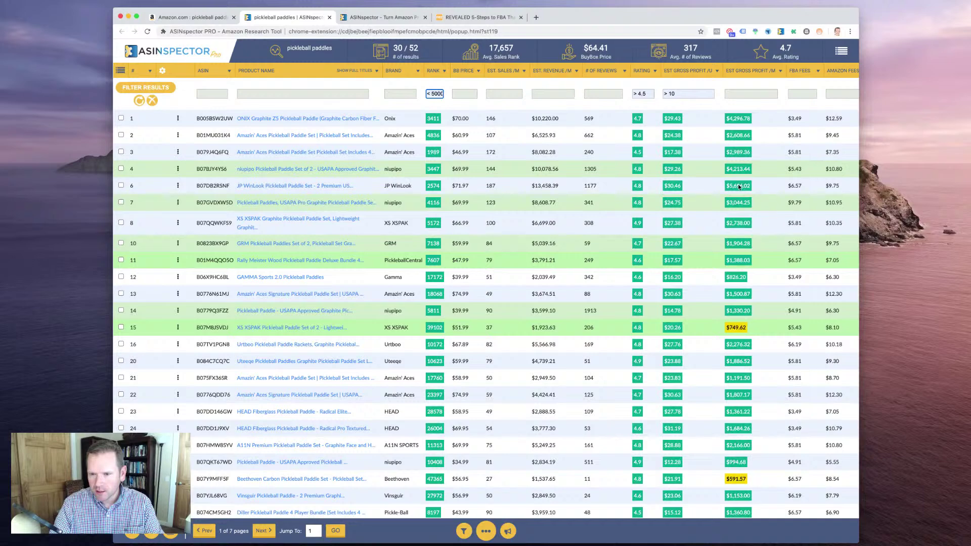
Filter the remaining products to an estimated monthly gross profit of > 5000
left_click(735, 95)
type("> 5000")
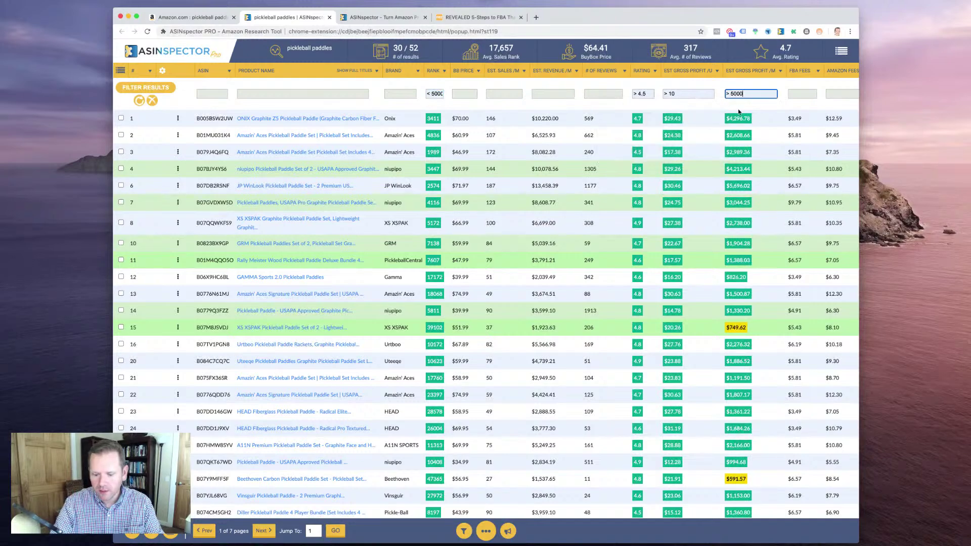
key("Return")
Loosen the monthly gross profit filter to > 4000 and further to > 3000
left_click(717, 94)
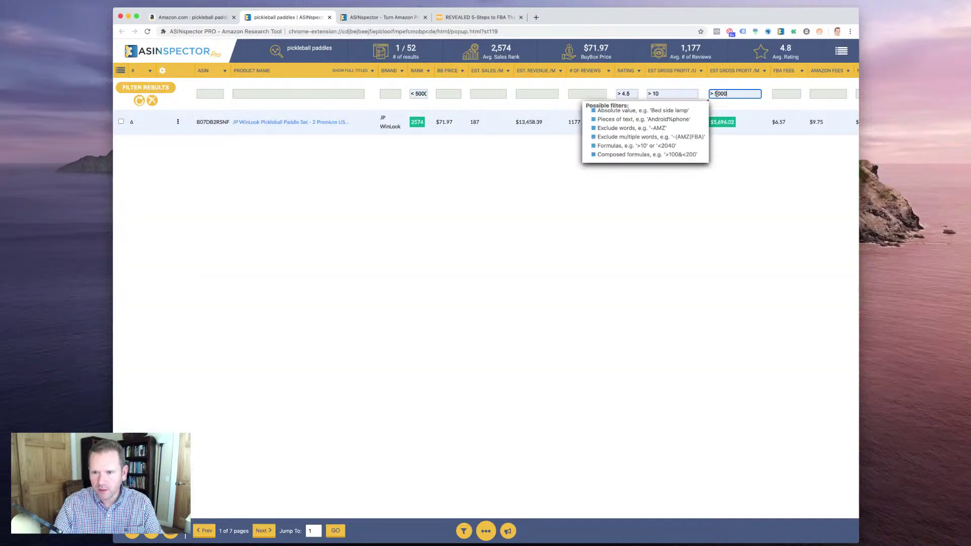
key("BackSpace")
type("4")
key("Return")
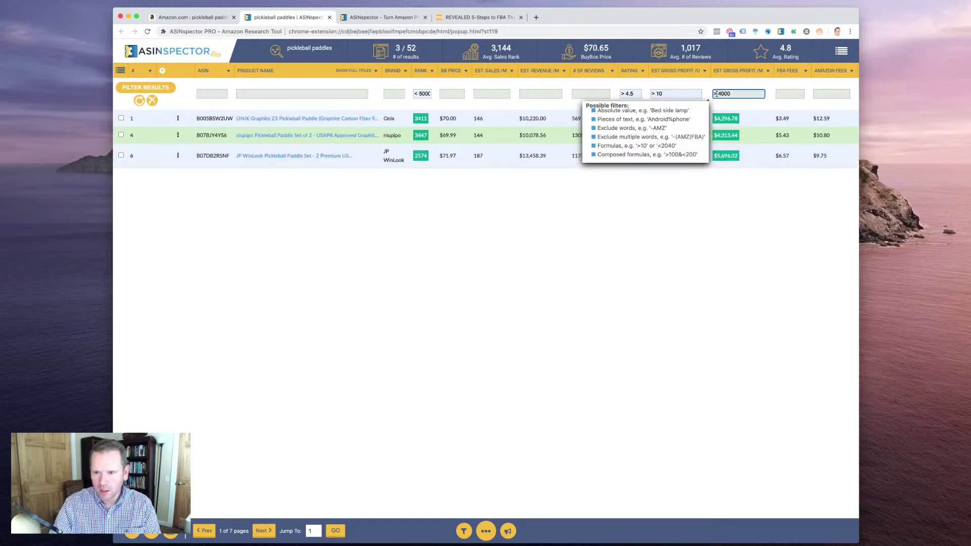
key("Return")
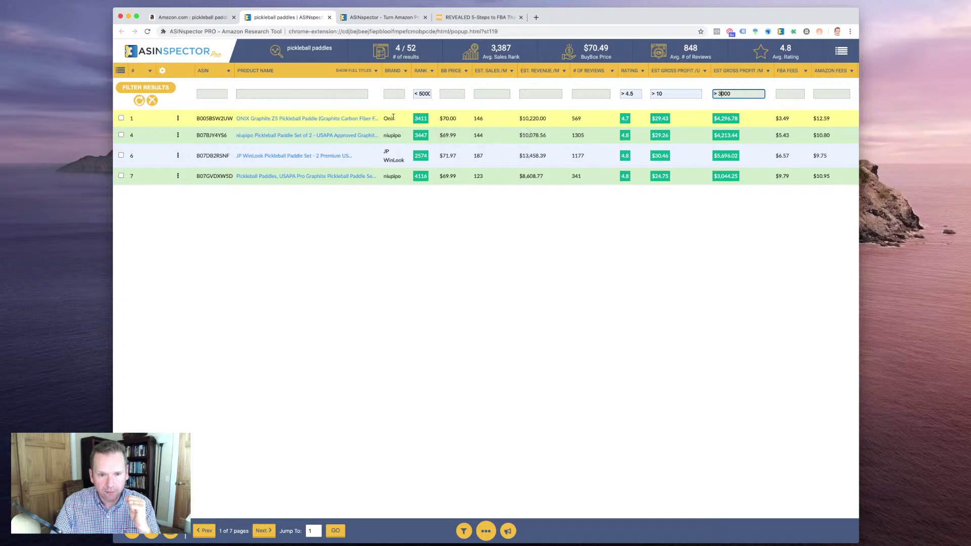
Look up the products frequently bought together with the JP WinLook Pickleball Paddle Set and review the resulting list
mouse_move(369, 120)
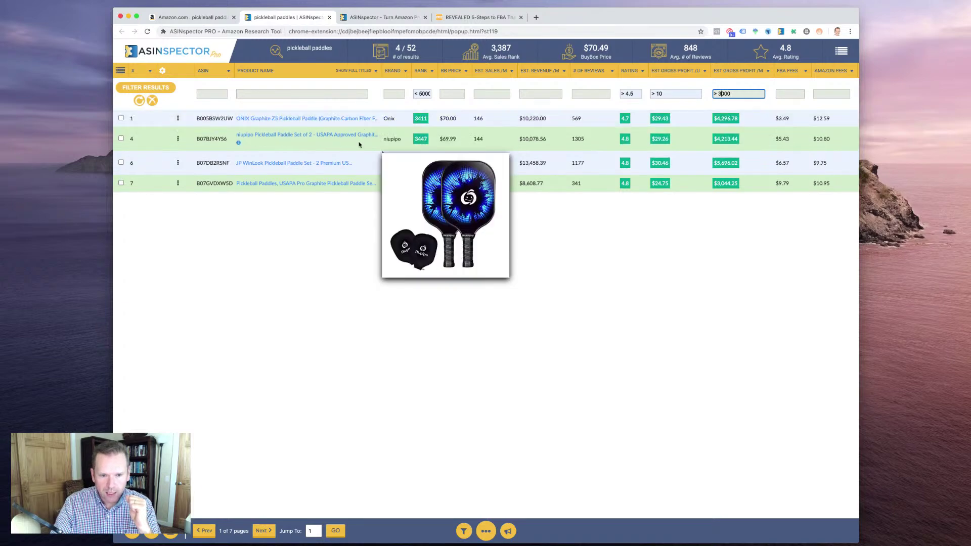
mouse_move(356, 165)
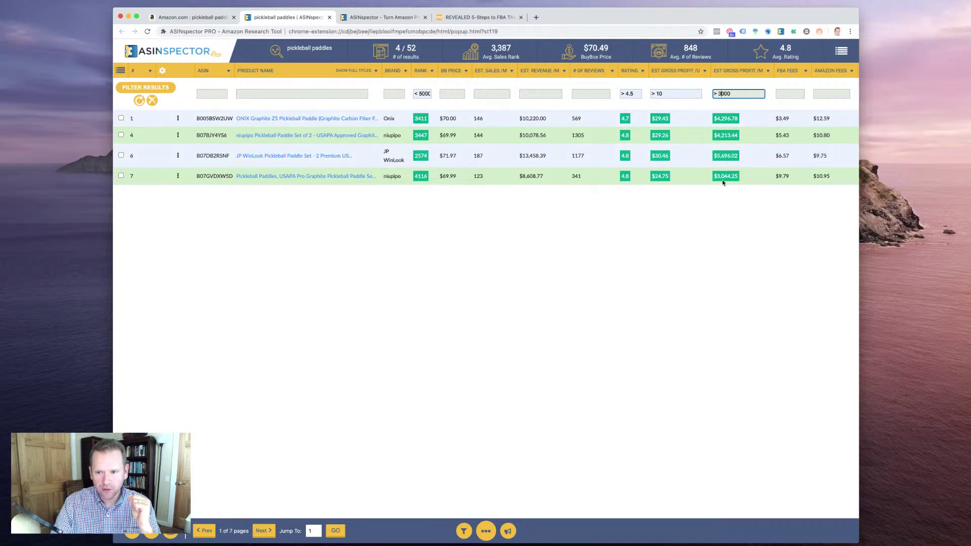
left_click_drag(717, 157, 736, 157)
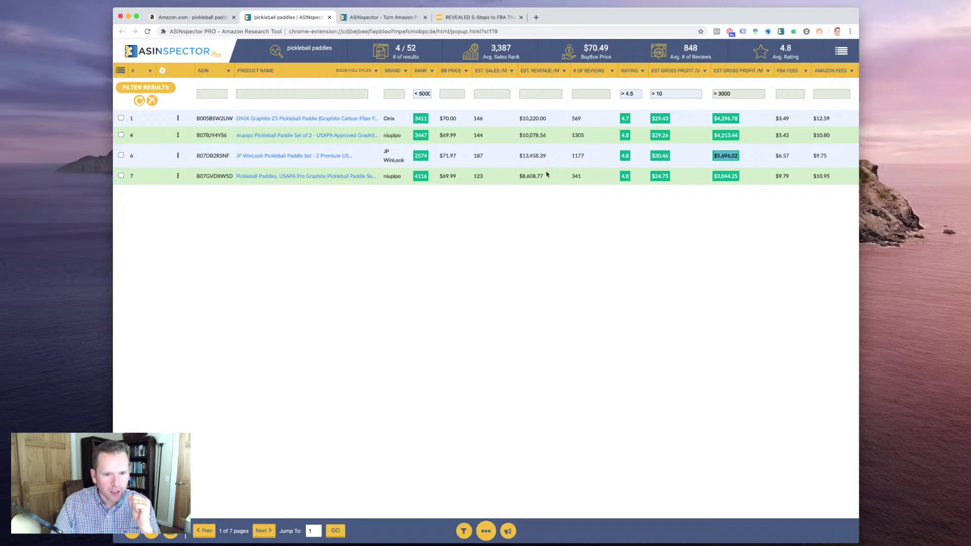
left_click(178, 155)
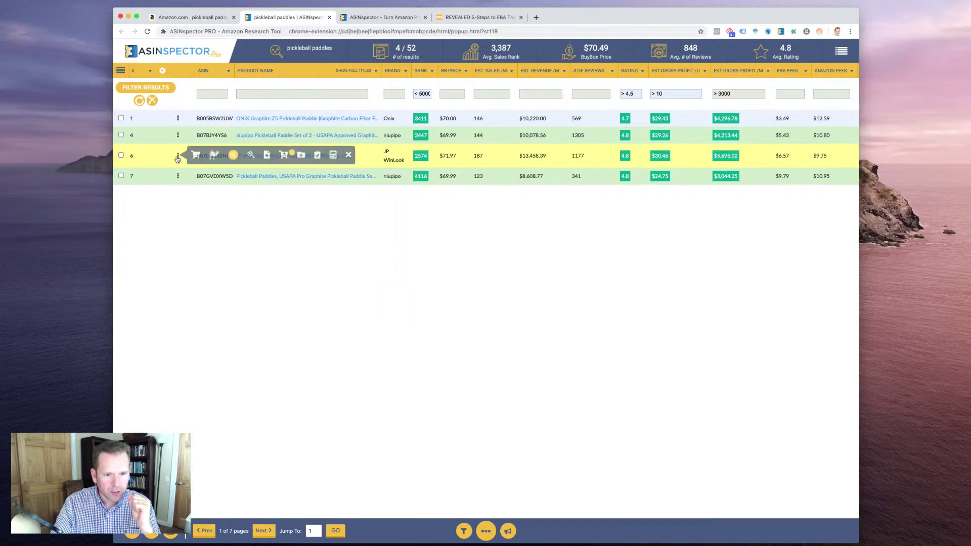
left_click(285, 155)
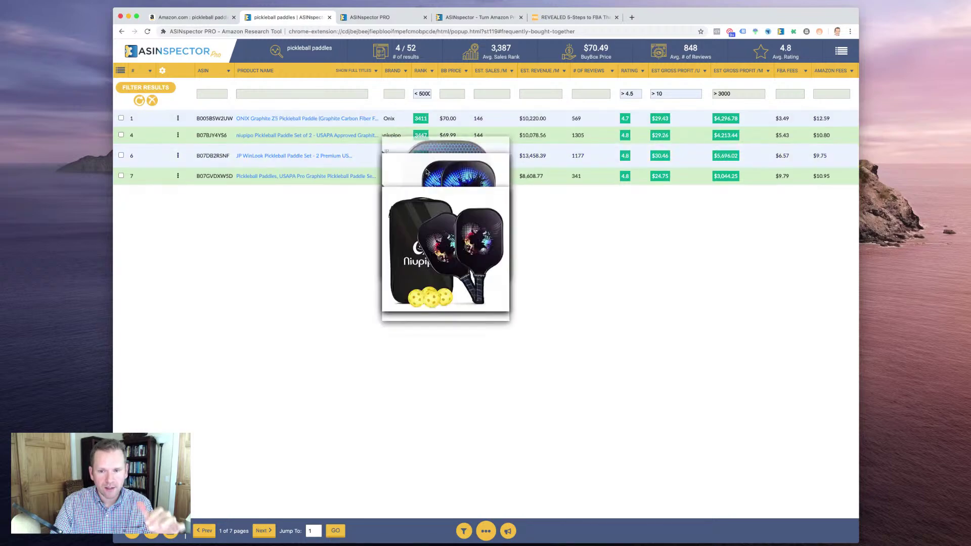
left_click(394, 19)
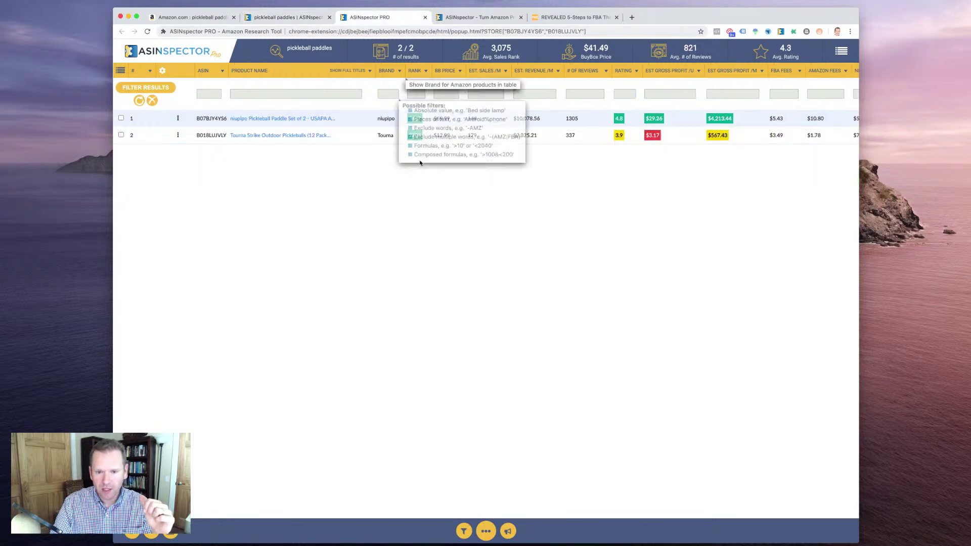
mouse_move(314, 137)
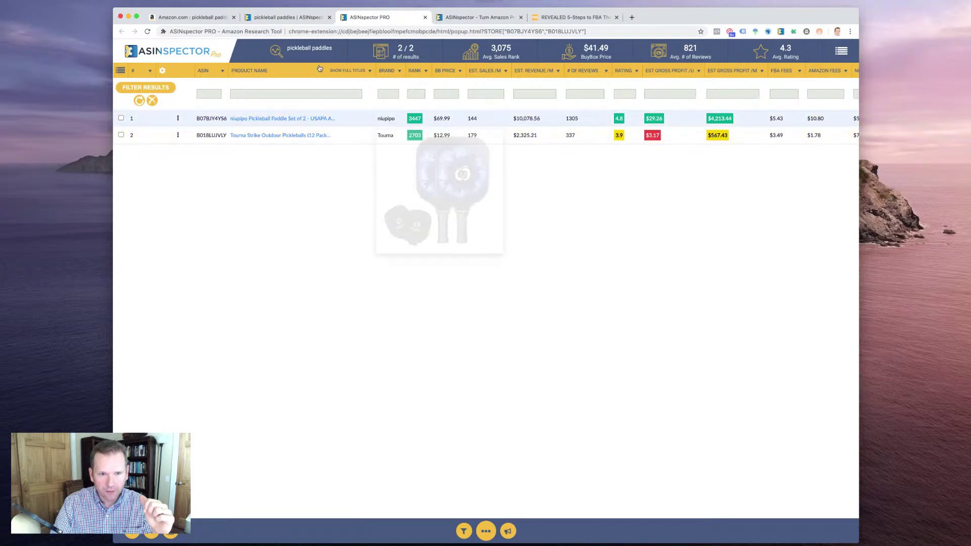
Look up the products frequently bought together with the niupipo Pickleball Paddle Set of 2 found in the JP WinLook bundle results
left_click(309, 16)
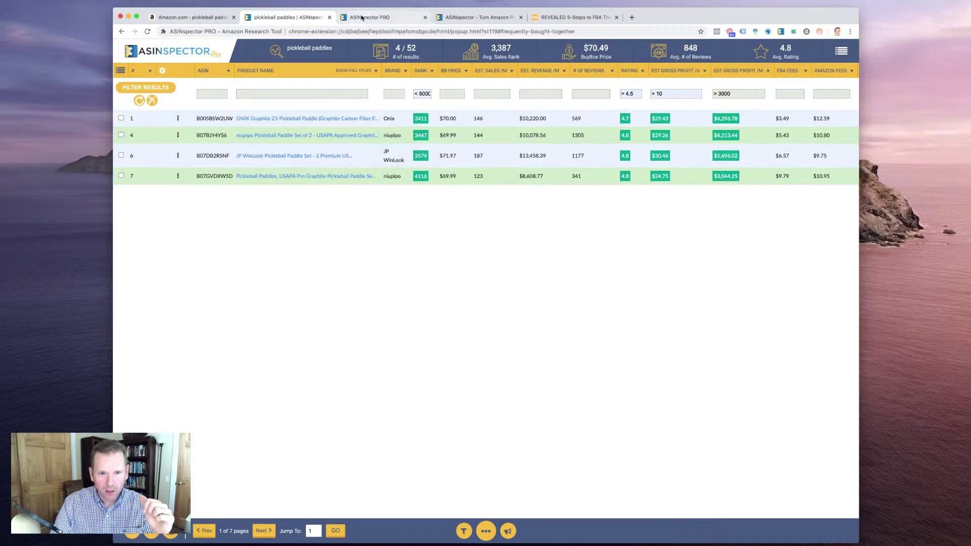
key("ctrl+Tab")
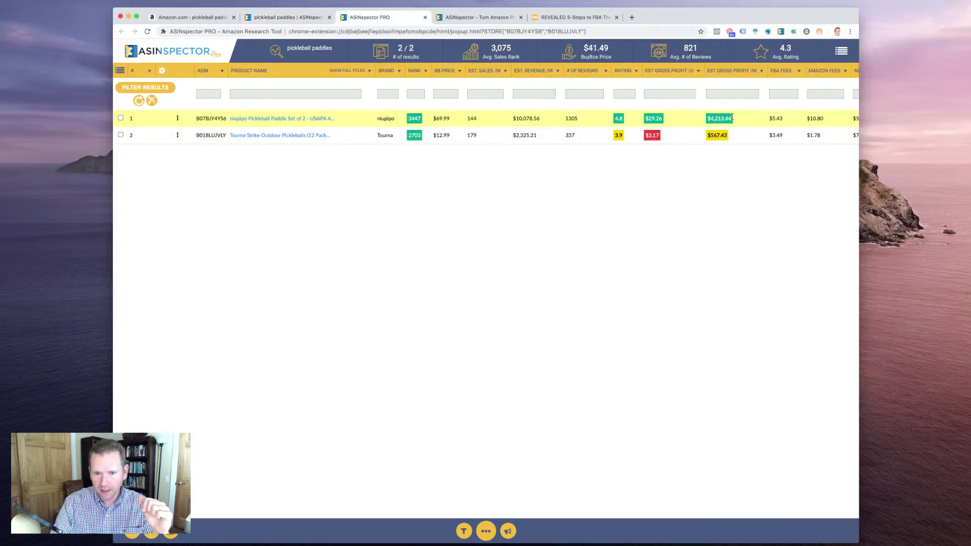
mouse_move(409, 124)
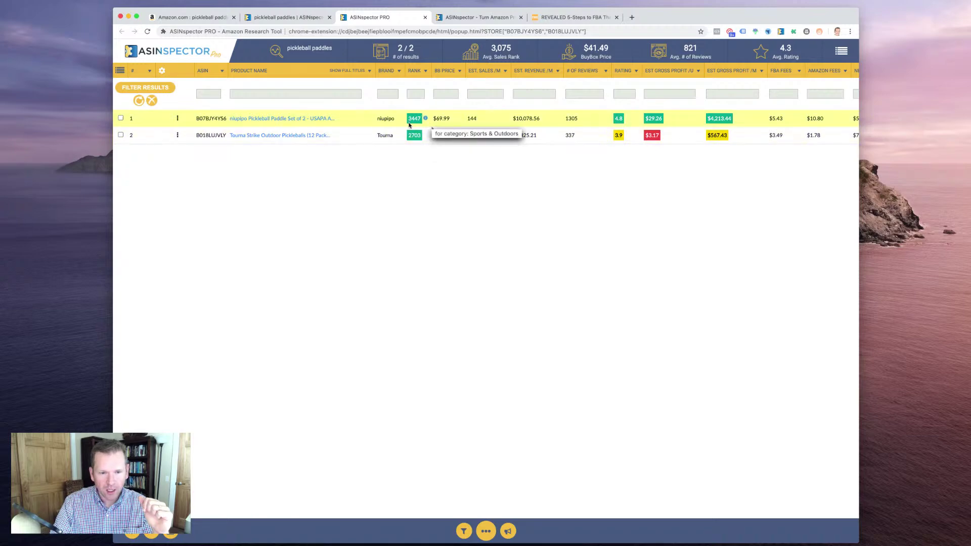
mouse_move(316, 121)
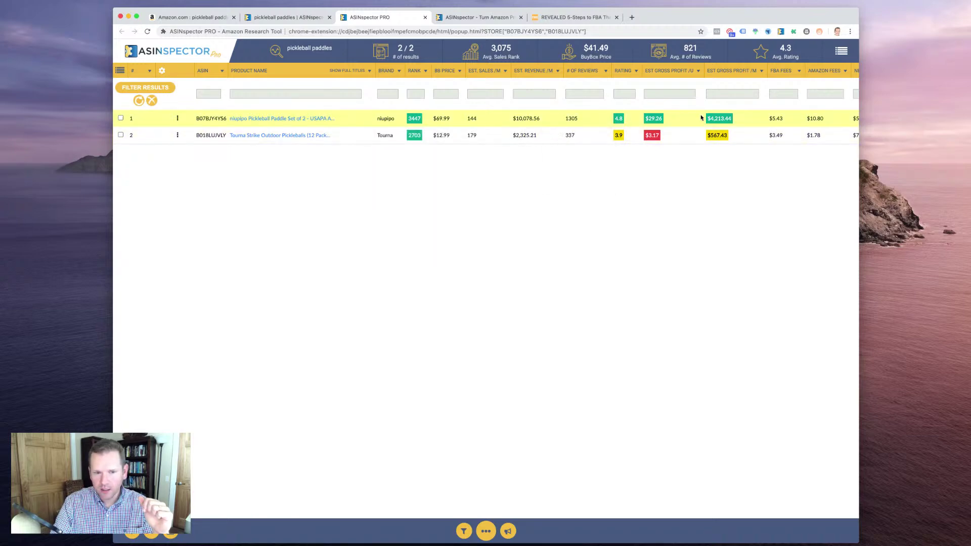
left_click(178, 118)
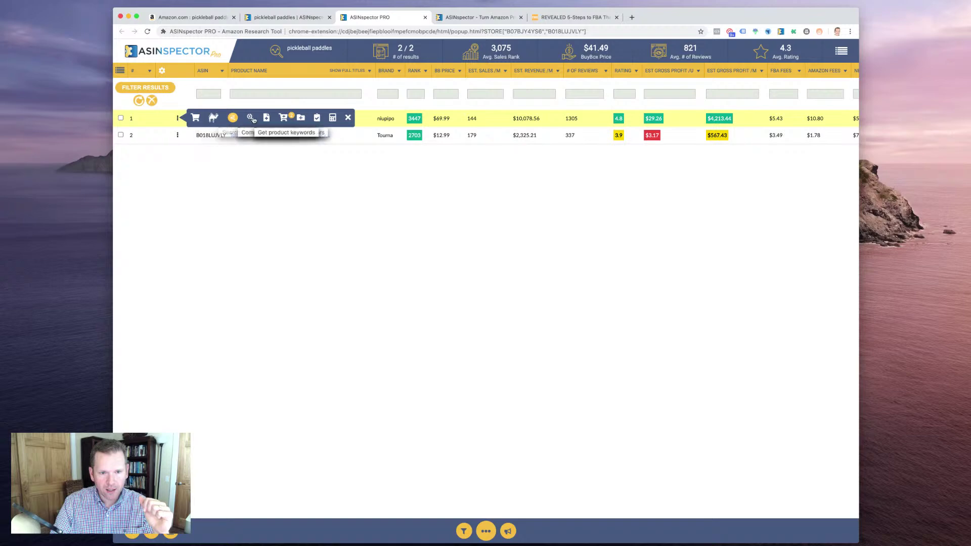
left_click(285, 118)
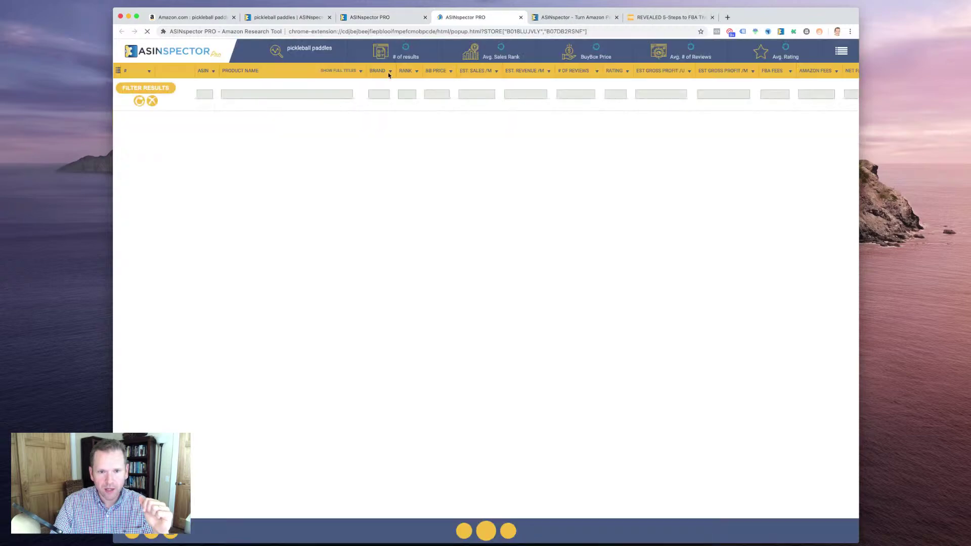
mouse_move(312, 121)
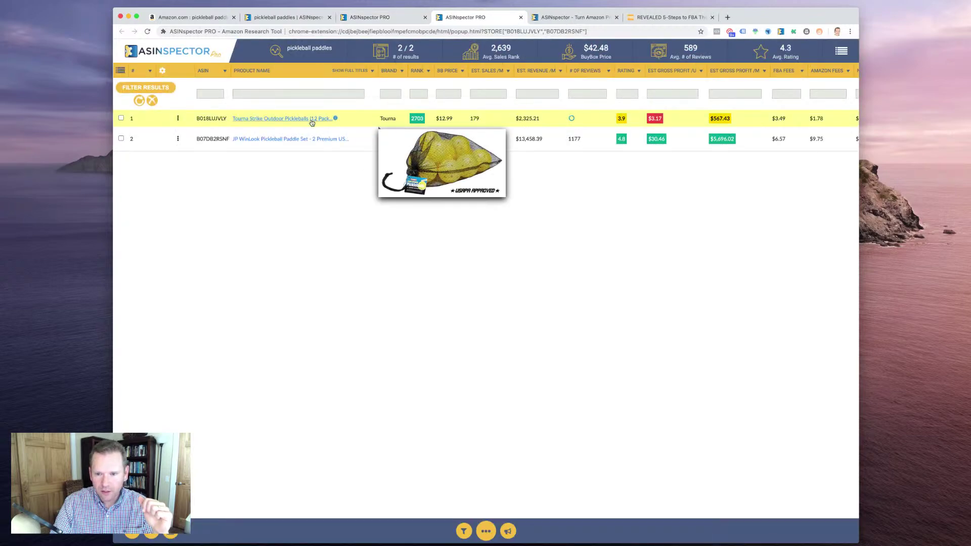
Compare the JP WinLook and niupipo paddle sets across the two frequently-bought-together results, checking images and gross profit figures
mouse_move(310, 141)
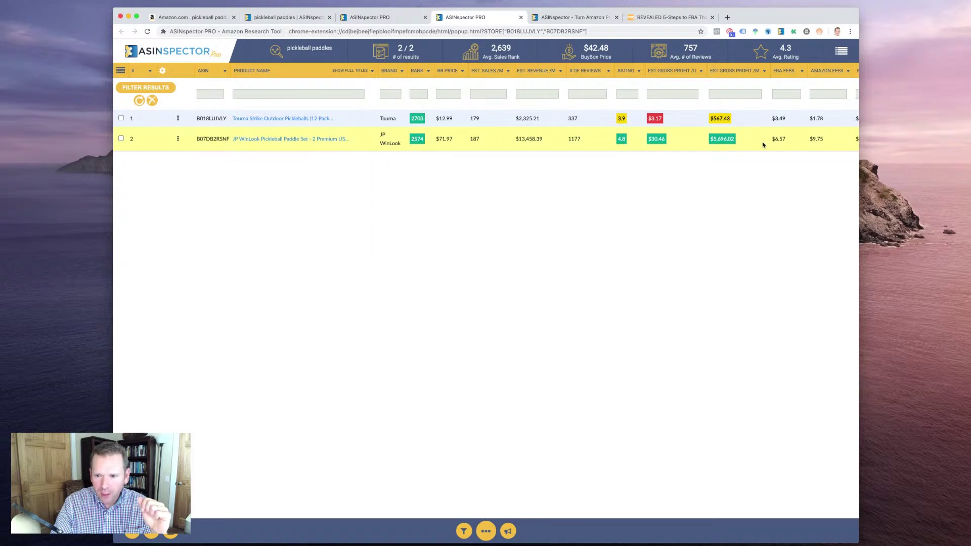
double_click(653, 141)
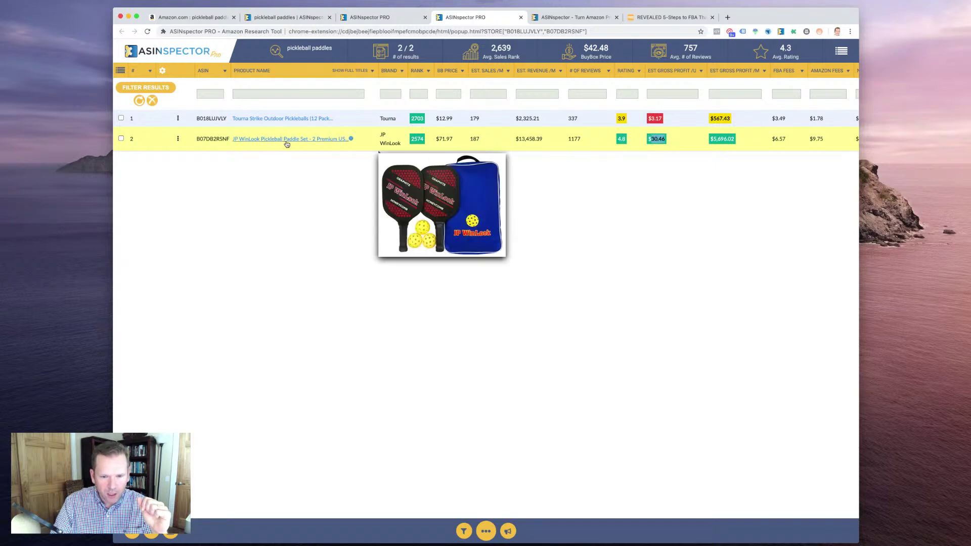
left_click(397, 18)
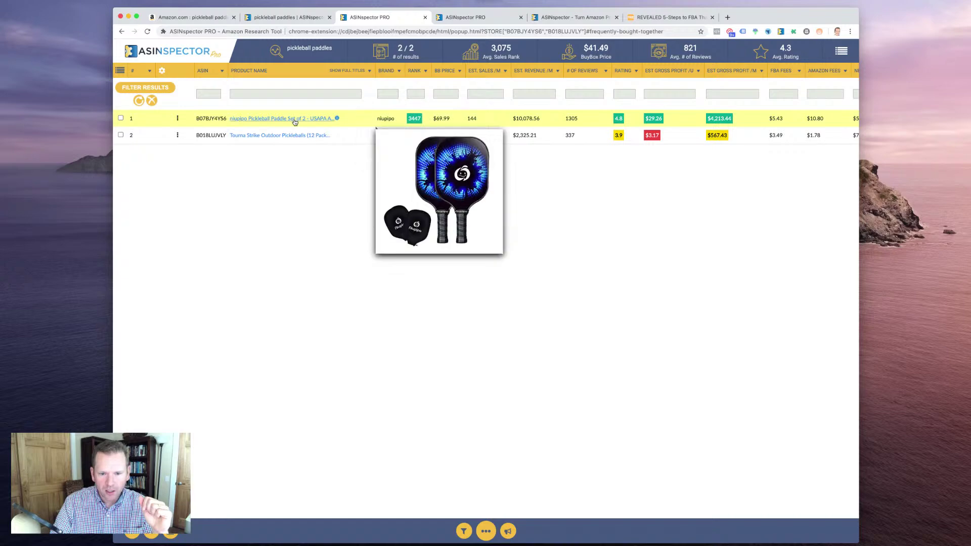
left_click(465, 18)
mouse_move(307, 139)
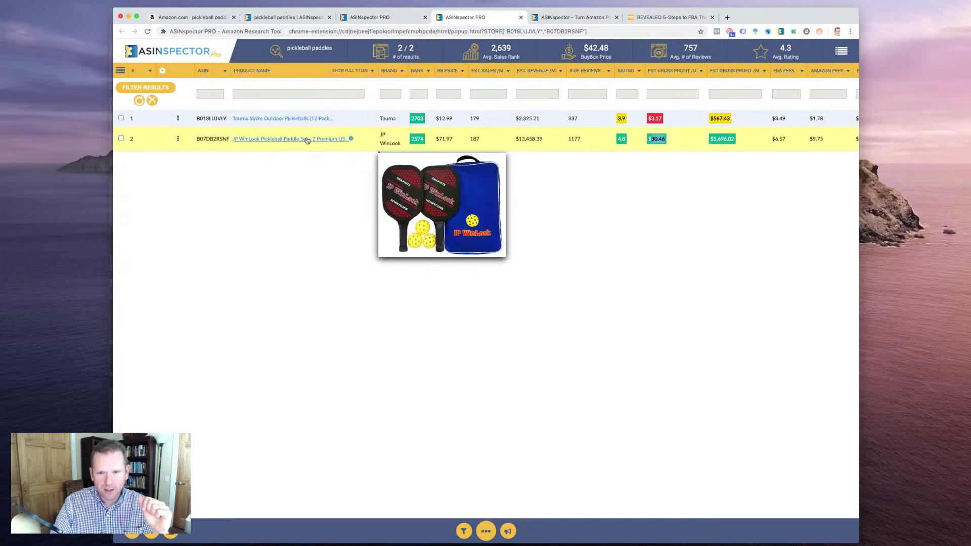
left_click_drag(710, 139, 130, 118)
key("ctrl+shift+Tab")
right_click(387, 101)
left_click(405, 109)
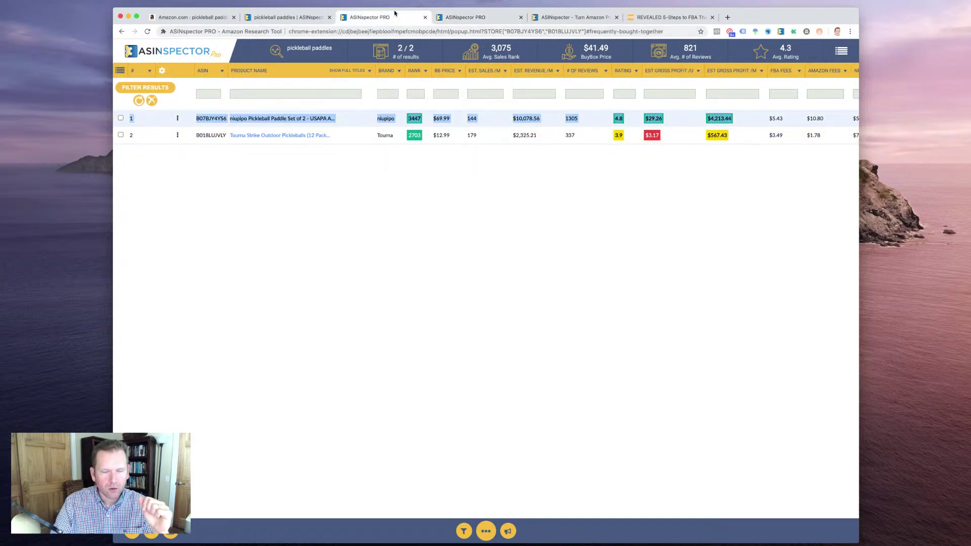
Open the frequently-bought-together products for niupipo's USAPA Pro Graphite paddle set from the filtered list and close the two older bundle results
left_click(319, 20)
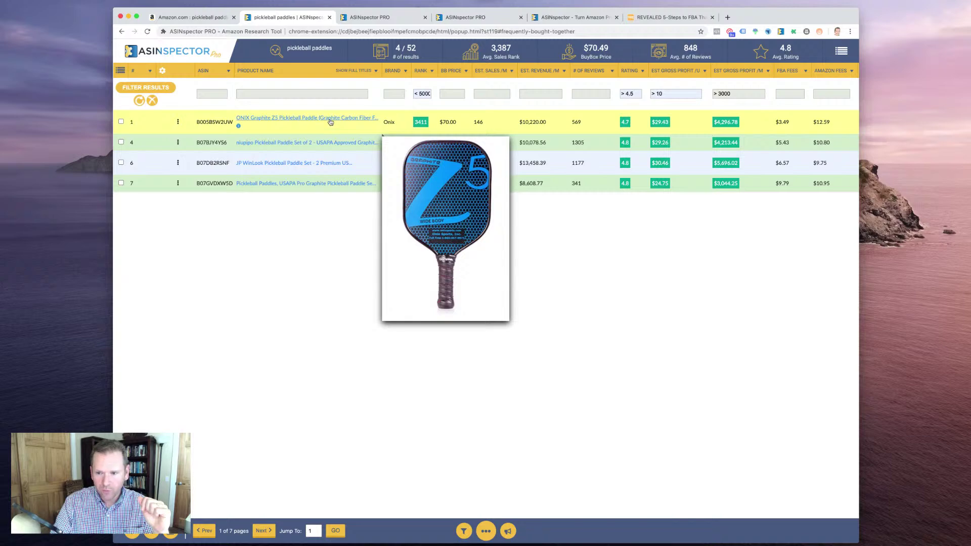
mouse_move(318, 164)
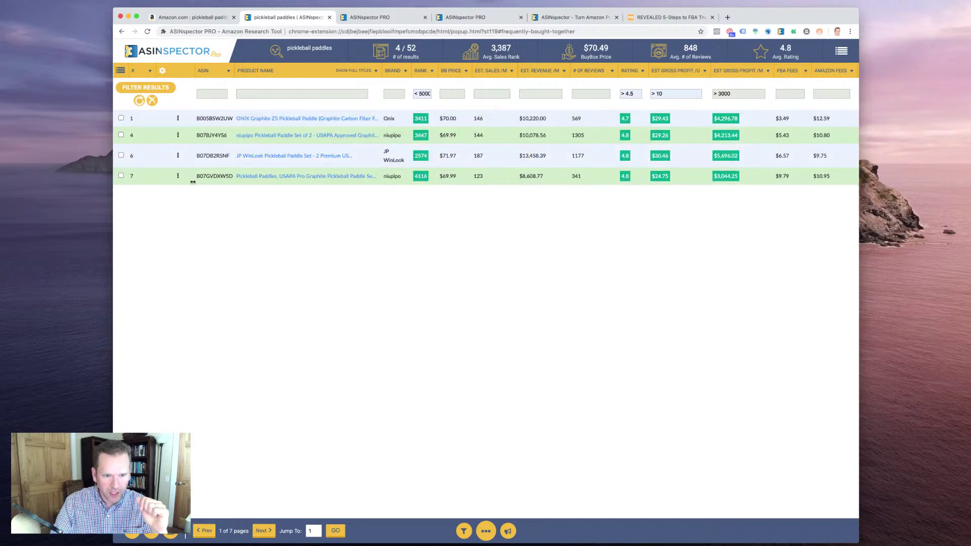
left_click(177, 175)
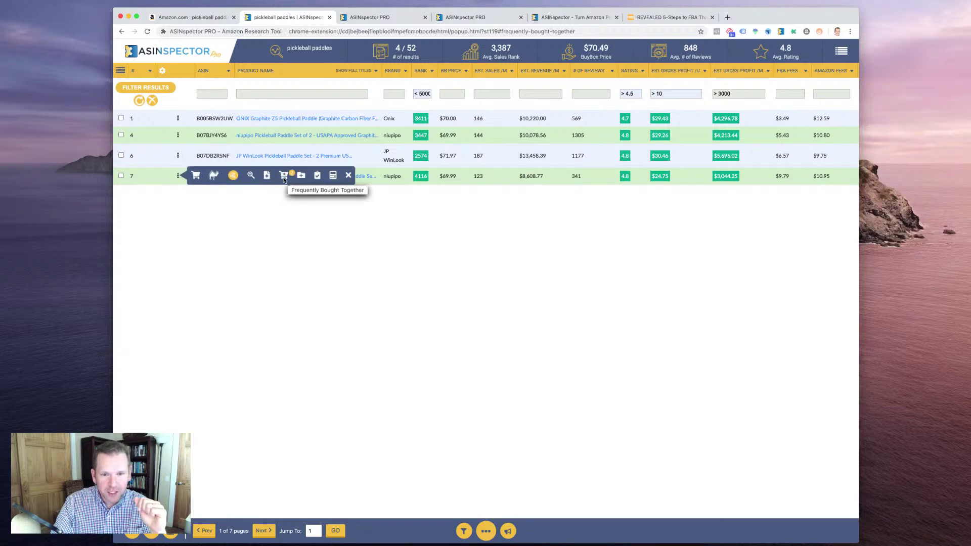
left_click(284, 177)
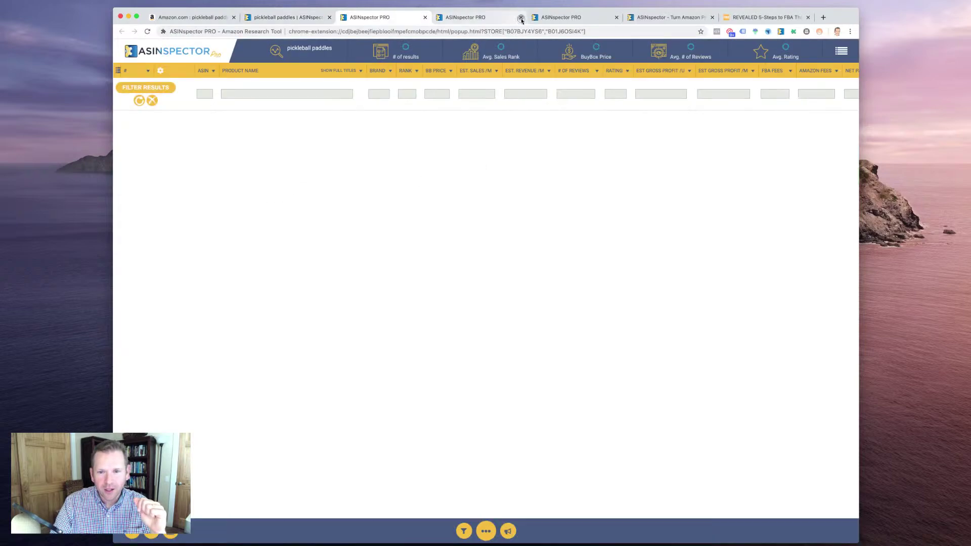
left_click(521, 18)
left_click(521, 18)
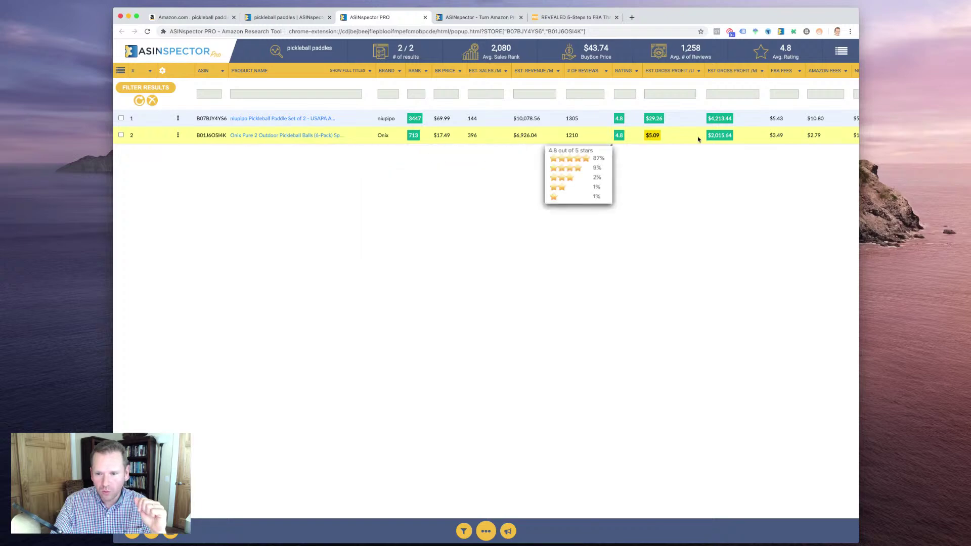
mouse_move(631, 138)
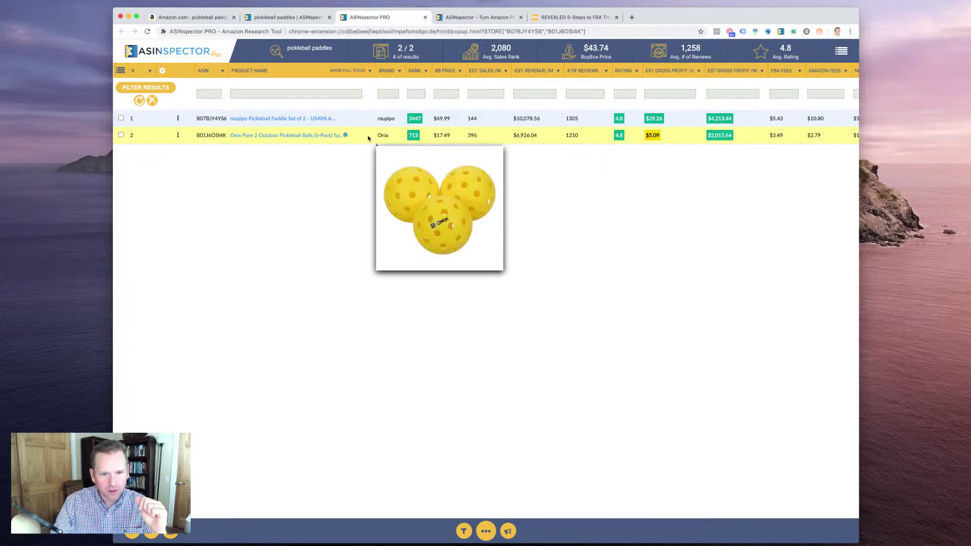
Return to the filtered paddle list and check the monthly and per-unit gross profit of niupipo's USAPA Pro Graphite set
left_click(286, 17)
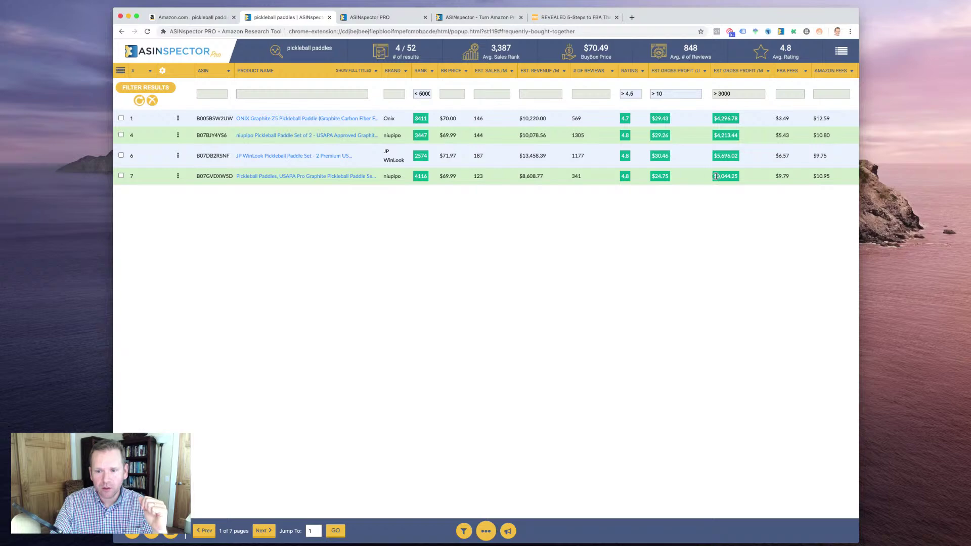
left_click_drag(714, 176, 738, 177)
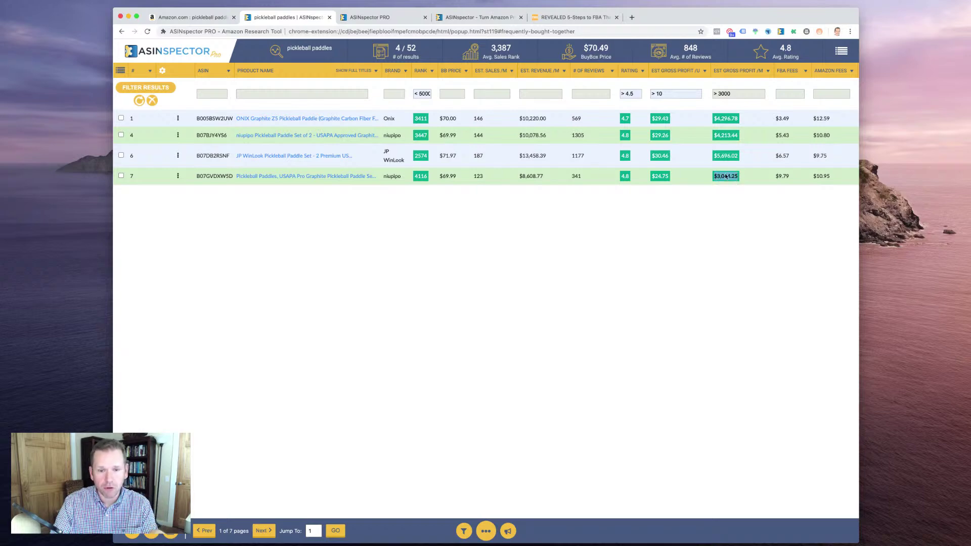
mouse_move(360, 181)
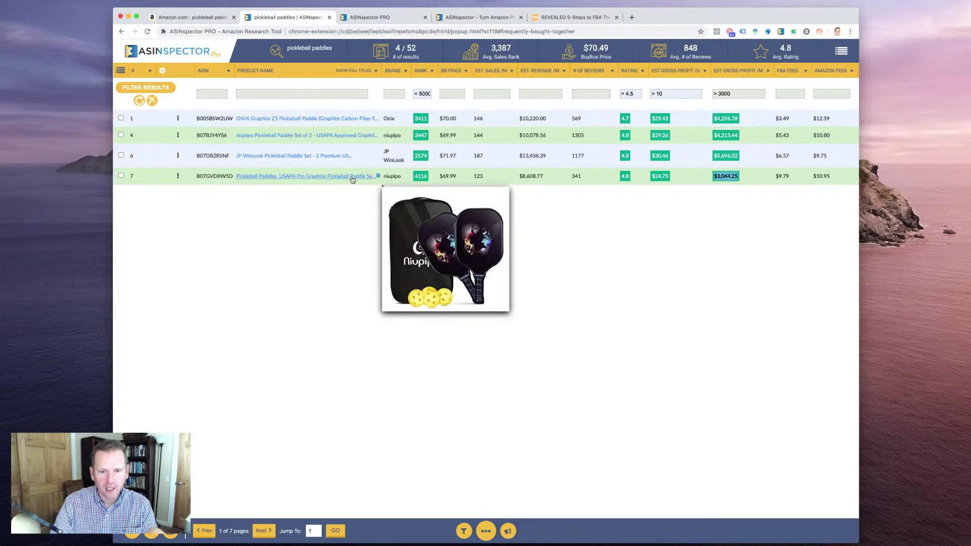
left_click_drag(673, 177, 654, 178)
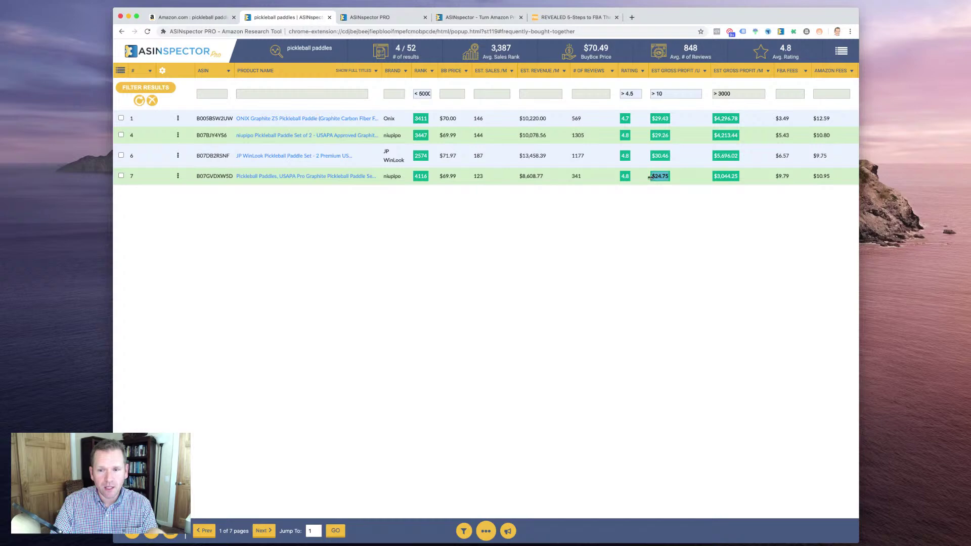
Review the fees, estimated COGS and profitability of niupipo's USAPA Pro Graphite set in the NET Payout Profit Calculator, and close it
left_click(178, 177)
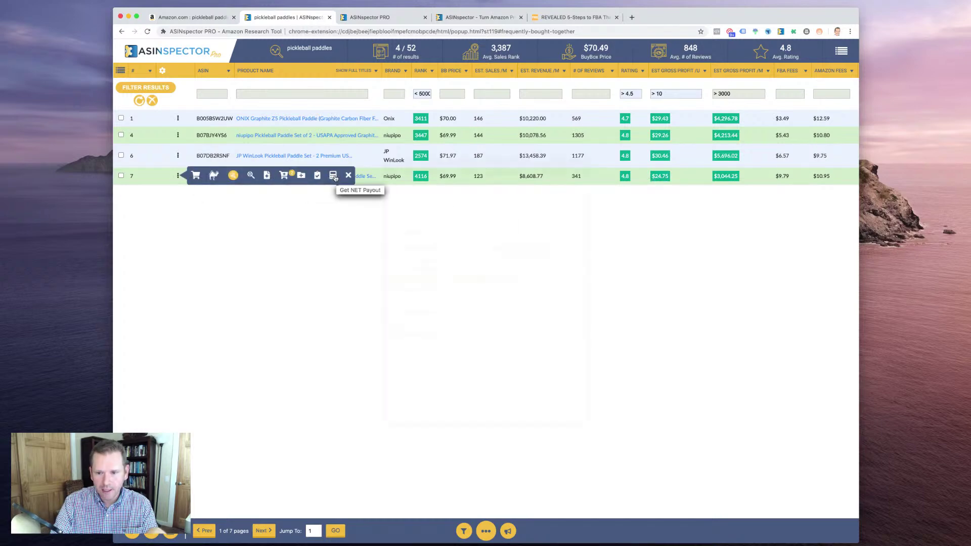
left_click(336, 178)
left_click_drag(512, 389, 478, 378)
left_click(484, 402)
left_click(477, 378)
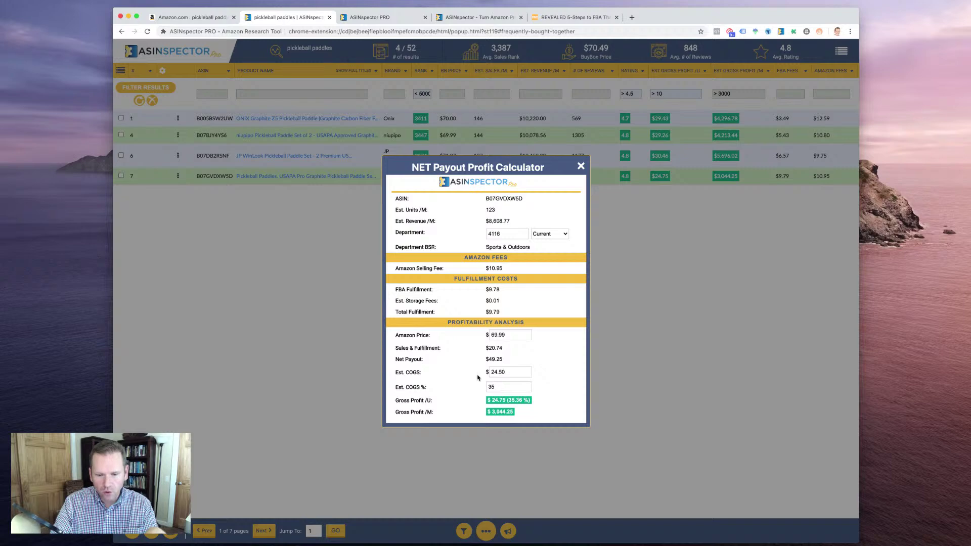
double_click(500, 373)
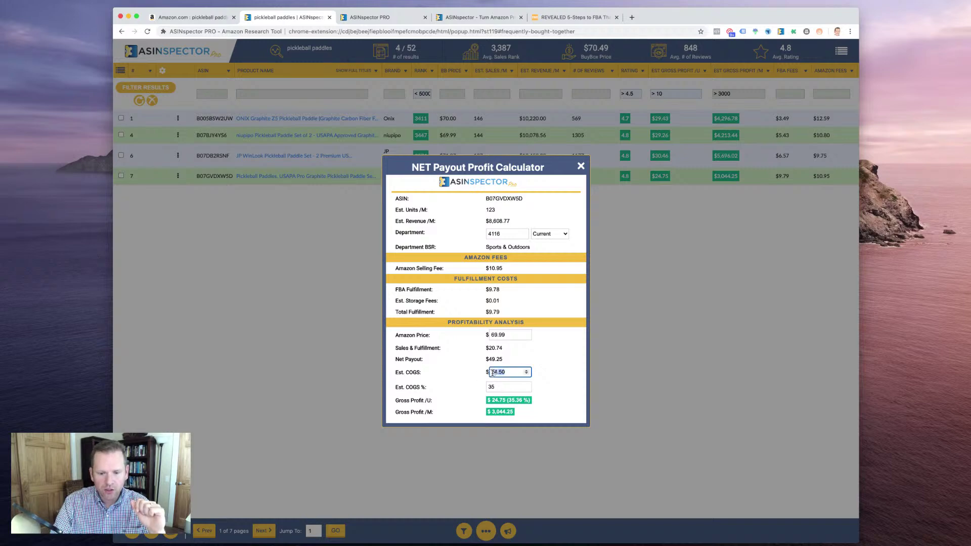
left_click(470, 374)
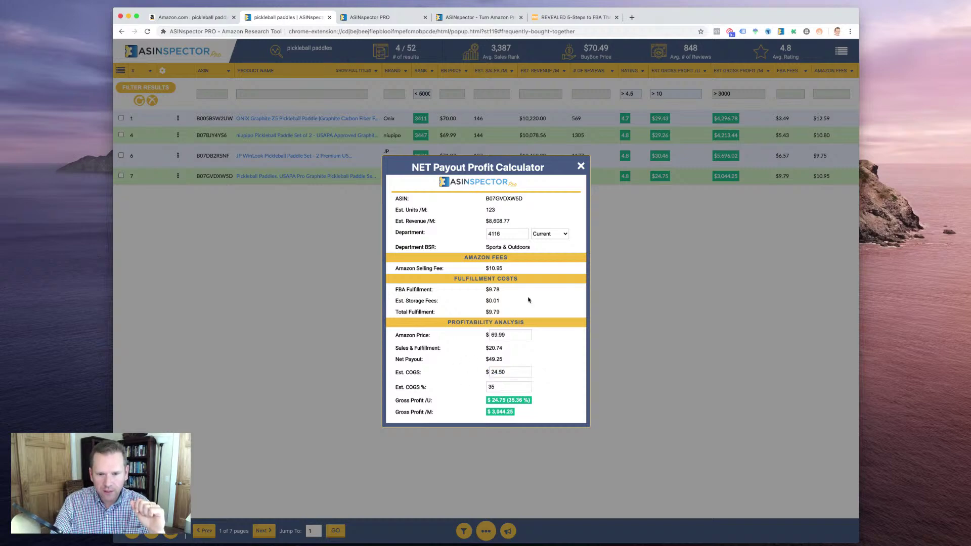
left_click(581, 167)
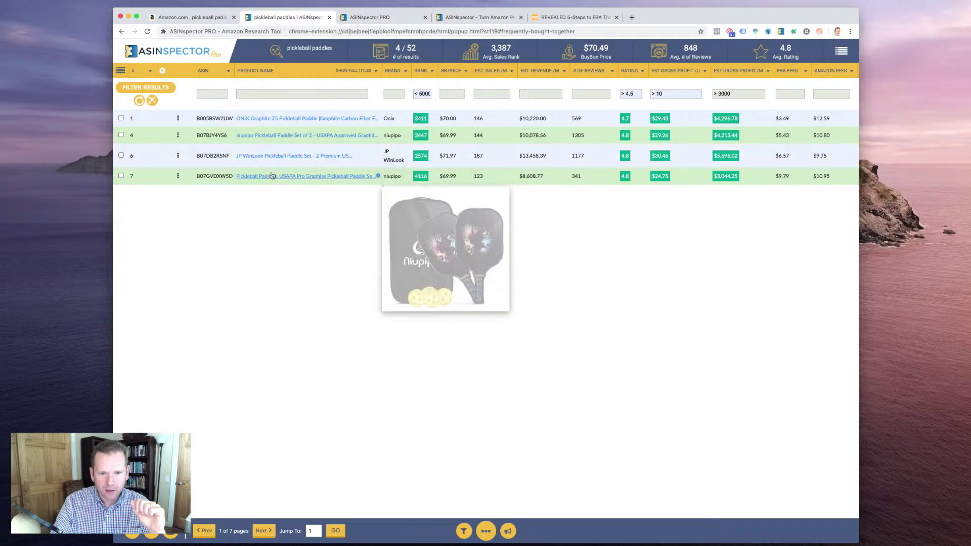
Open the AliExpress sourcing search for the JP WinLook paddle set and remove the brand name from the query
left_click(178, 157)
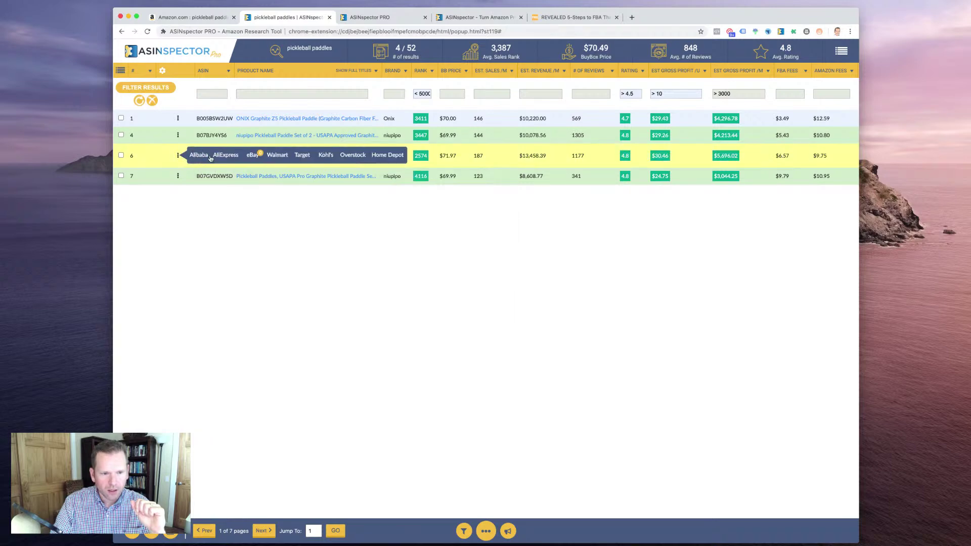
left_click(224, 157)
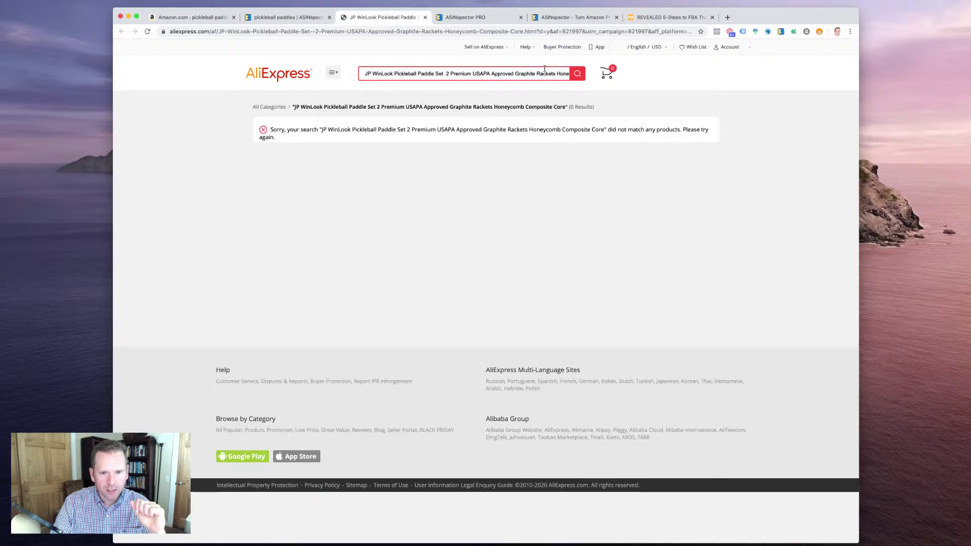
left_click(420, 73)
left_click_drag(395, 74, 325, 66)
key("BackSpace")
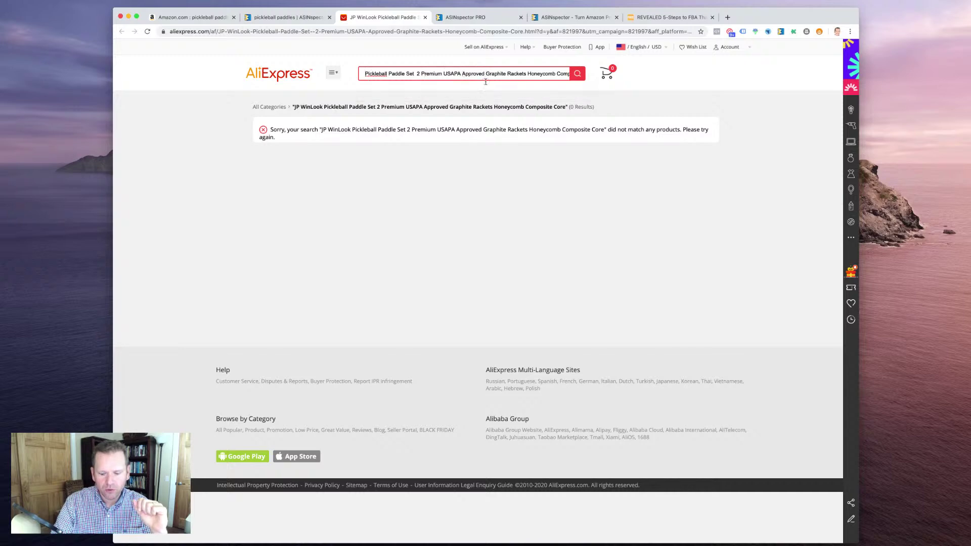
Shorten the AliExpress query to "Pickleball Paddle Set 2 Premium USAPA Approved" and run the search
left_click(529, 74)
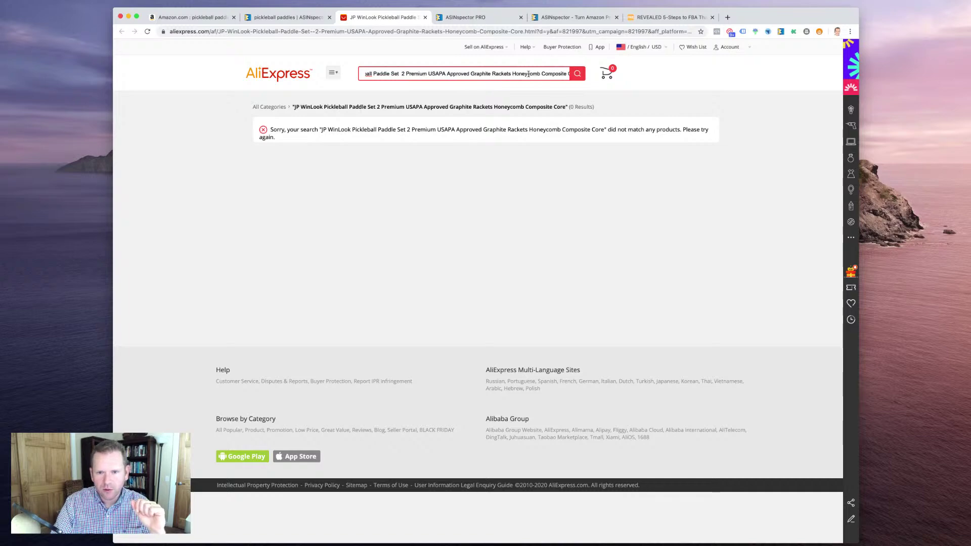
left_click_drag(541, 75, 569, 74)
key("BackSpace")
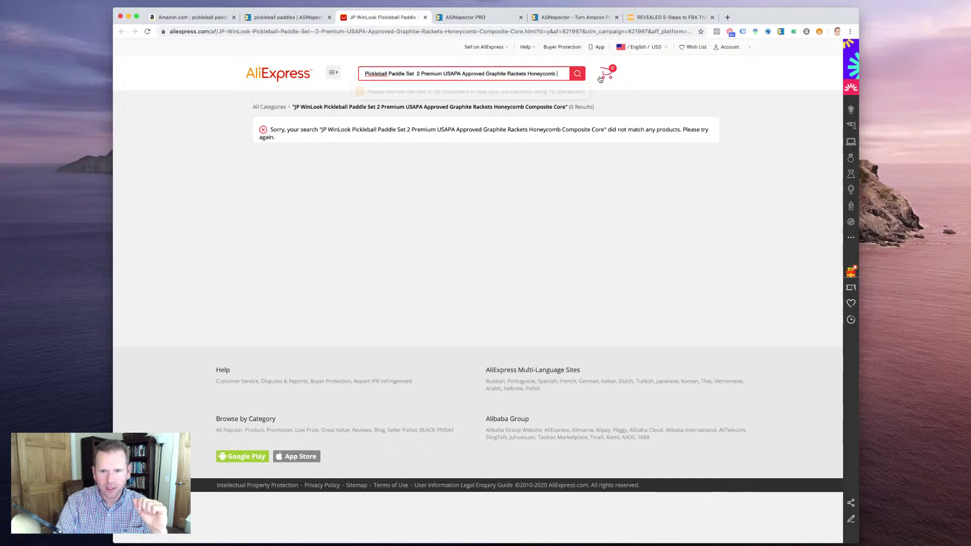
key("BackSpace")
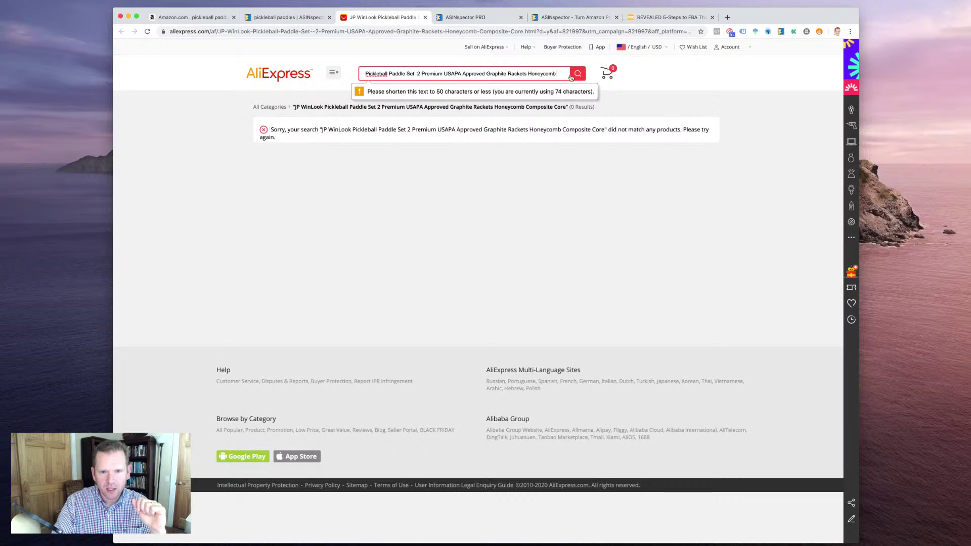
left_click(486, 74, "shift")
key("BackSpace")
key("Return")
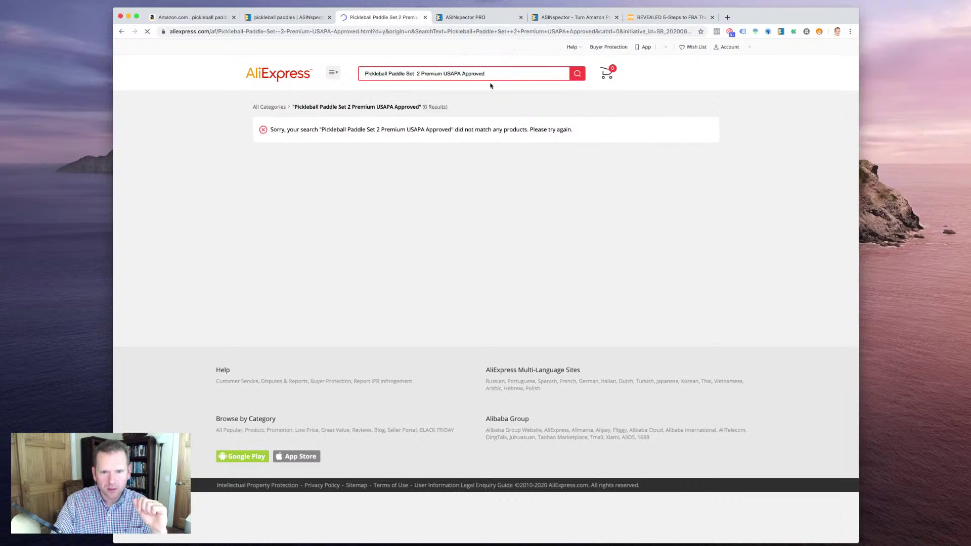
Cut the AliExpress query down word by word to "Pickleball Paddle Set 2 Premium", rerunning the search each time
double_click(470, 74)
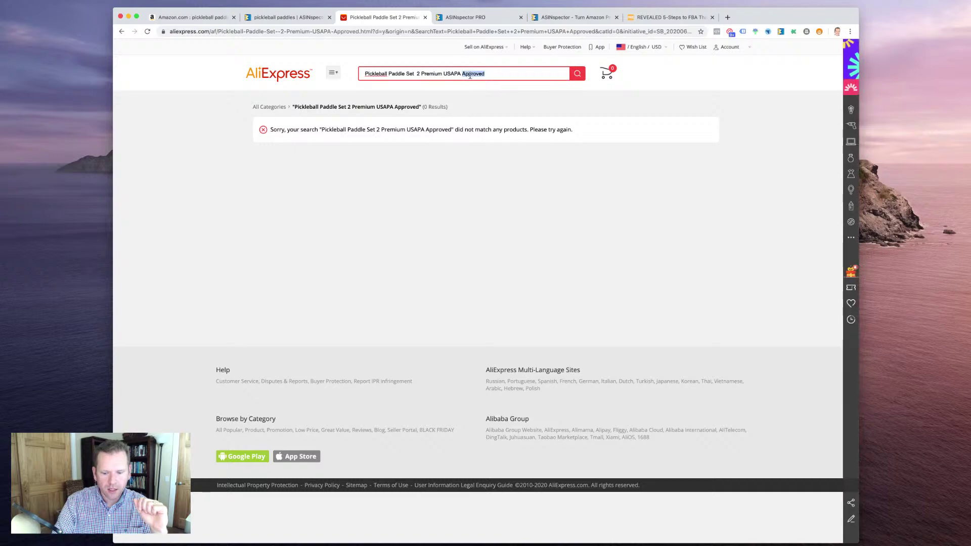
key("BackSpace")
key("Return")
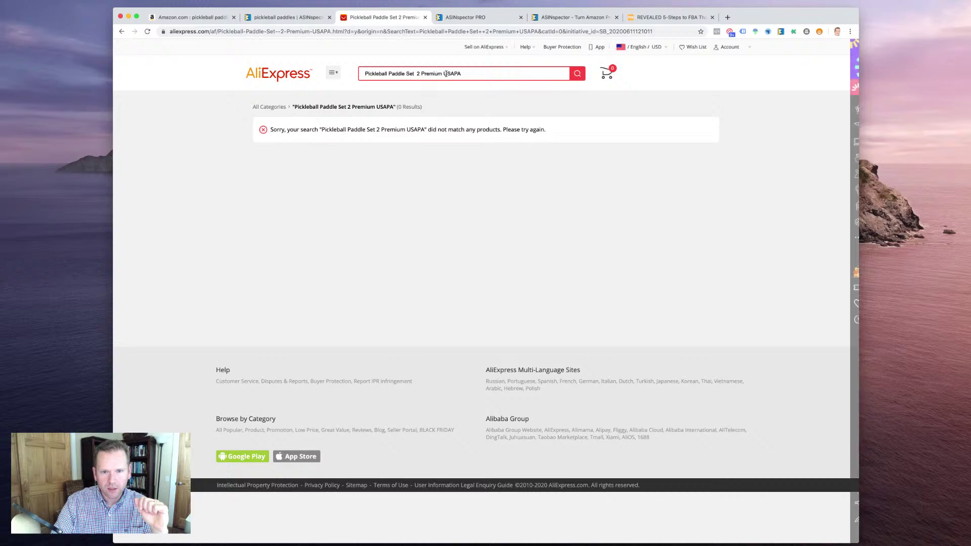
double_click(445, 74)
key("BackSpace")
key("BackSpace")
key("BackSpace")
key("Return")
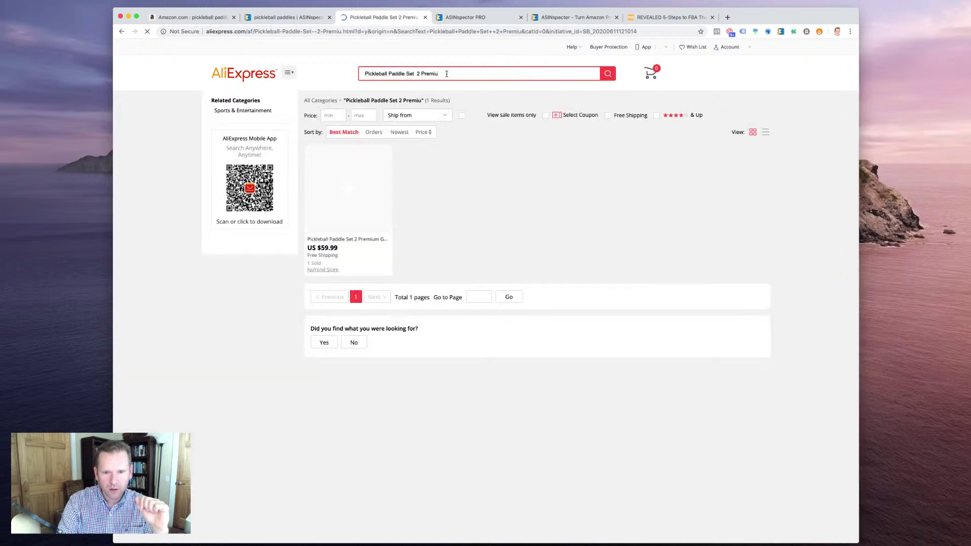
left_click(453, 74)
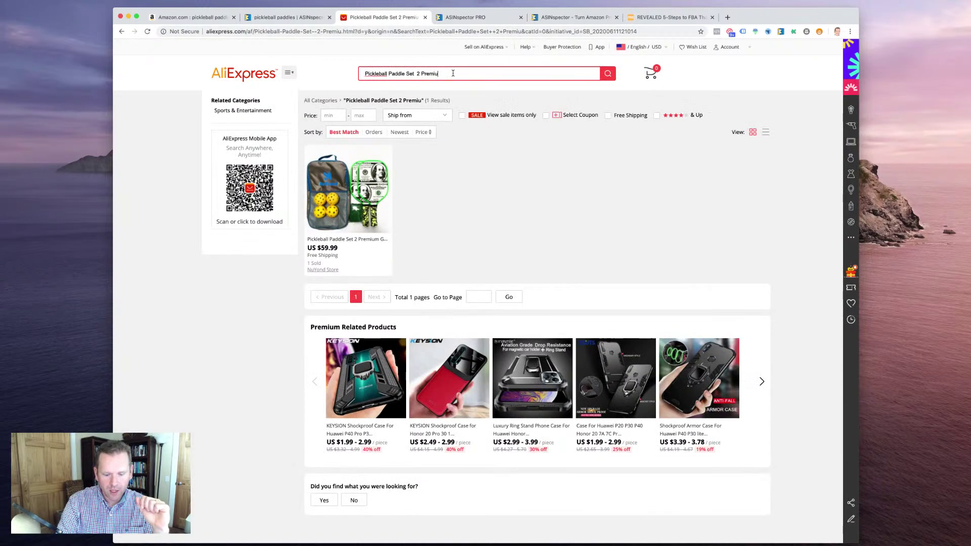
key("Return")
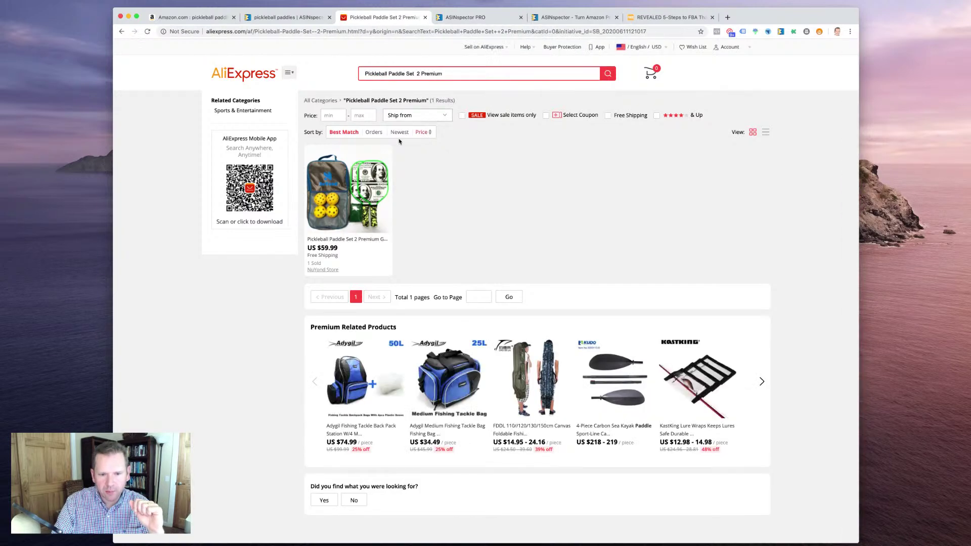
Broaden the AliExpress search to "Pickleball Paddle Set"
scroll(475, 227, "down", 3)
scroll(475, 227, "up", 3)
double_click(431, 74)
key("BackSpace")
key("BackSpace")
key("BackSpace")
key("BackSpace")
key("BackSpace")
key("Return")
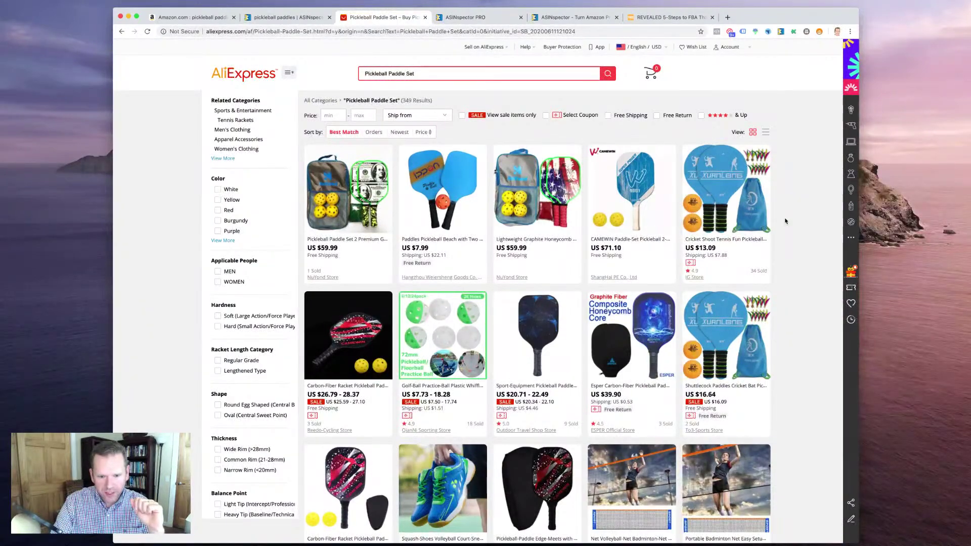
Look through the AliExpress listings for paddle sets similar to the JP WinLook bundle and their prices
scroll(786, 221, "down", 1)
scroll(785, 221, "down", 3)
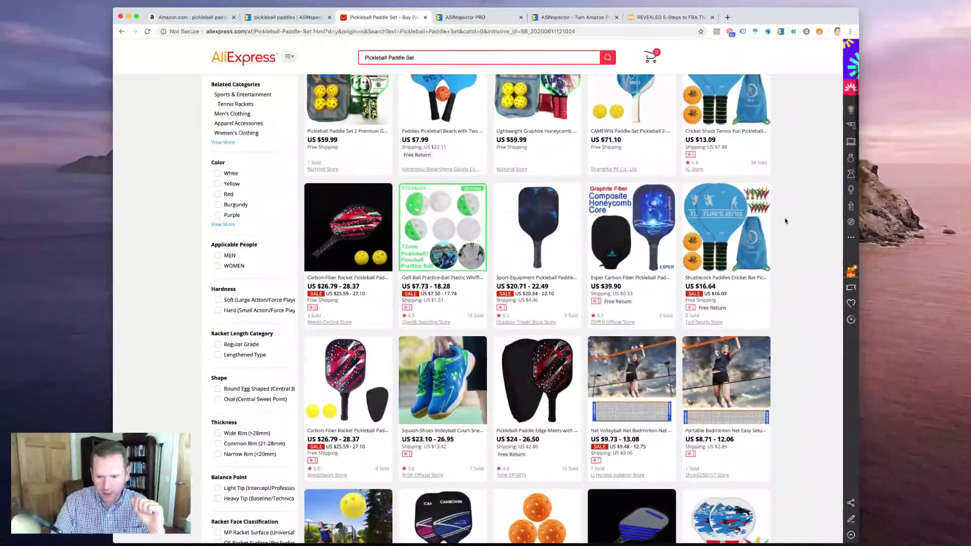
scroll(786, 221, "down", 3)
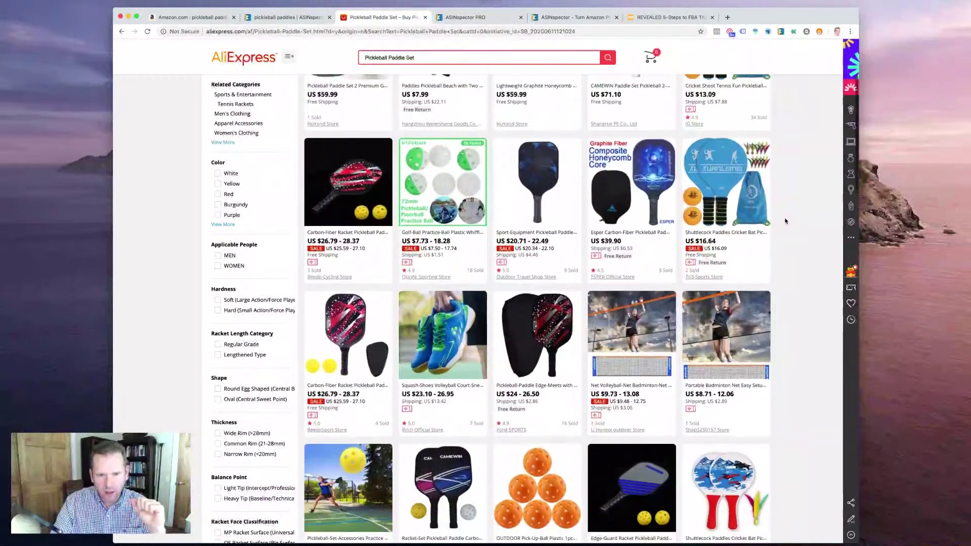
scroll(785, 221, "down", 10)
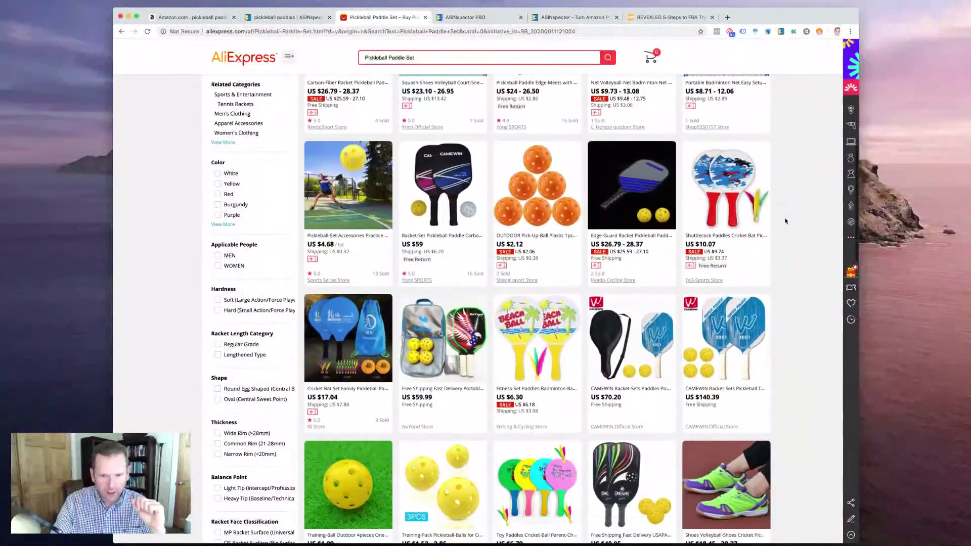
Return to the filtered paddle list and check the JP WinLook set's estimated COGS in the NET Payout Profit Calculator
left_click(301, 18)
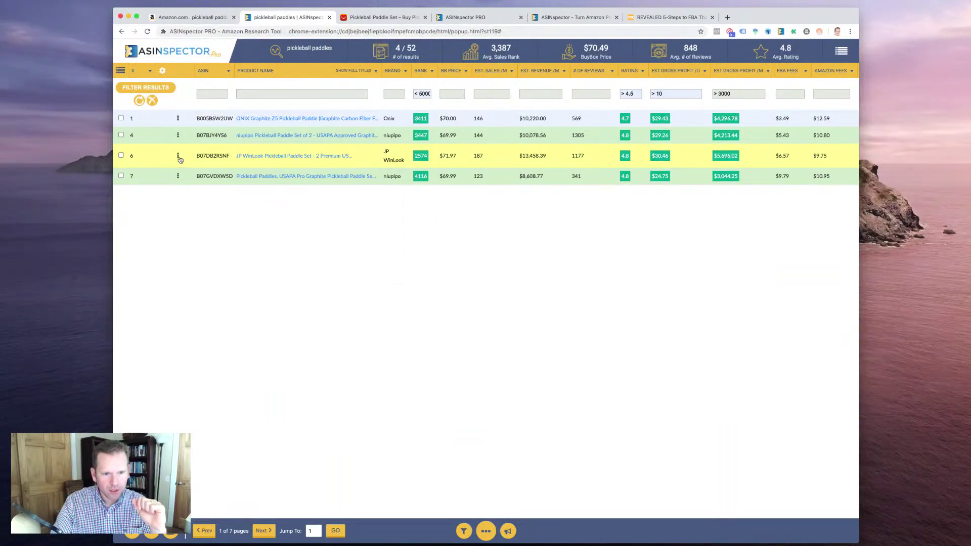
left_click(177, 156)
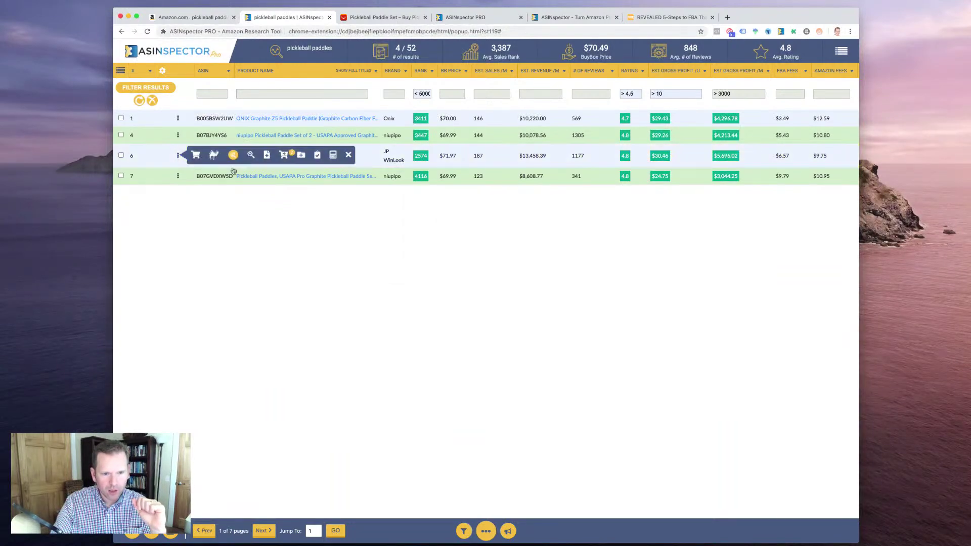
left_click(333, 154)
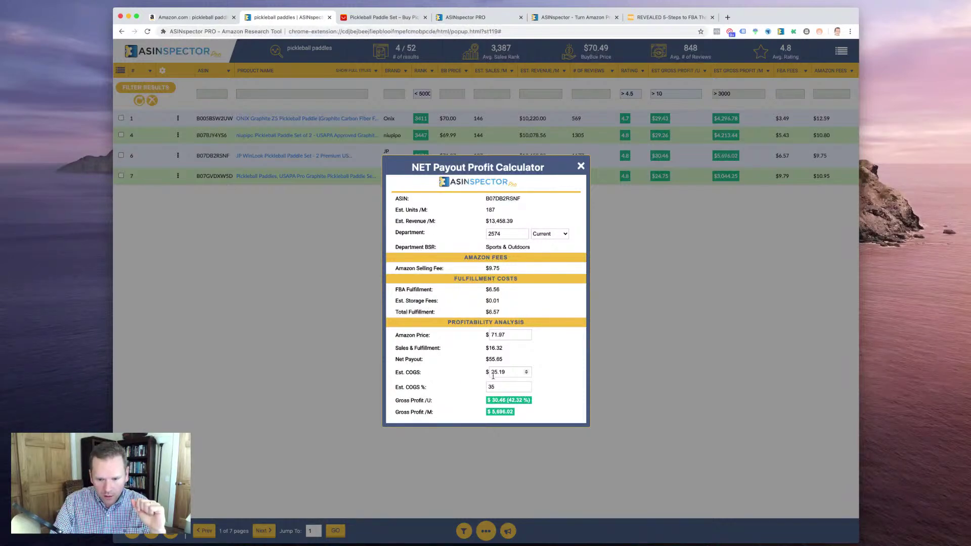
double_click(511, 372)
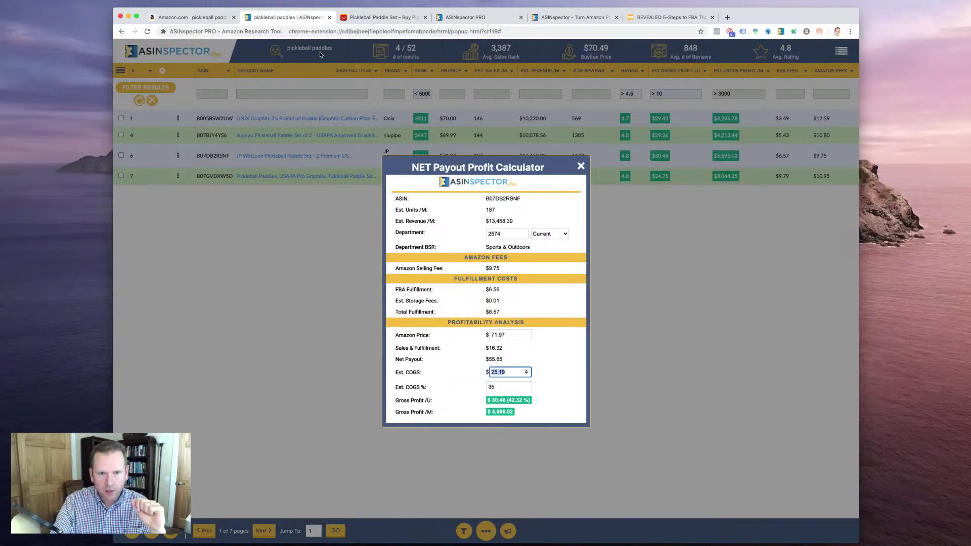
Compare the AliExpress paddle prices against the estimated COGS, and close the AliExpress results and the profit calculator
left_click(386, 18)
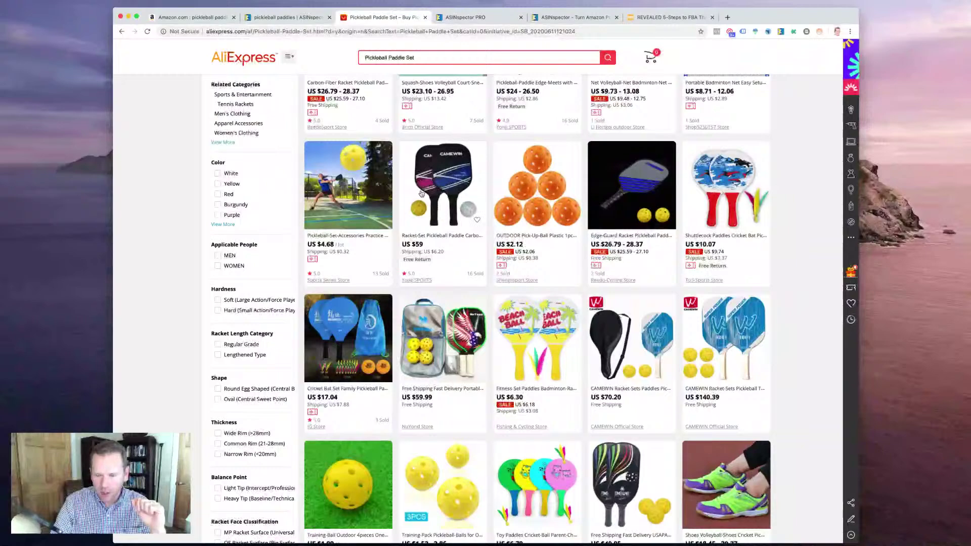
scroll(422, 194, "down", 1)
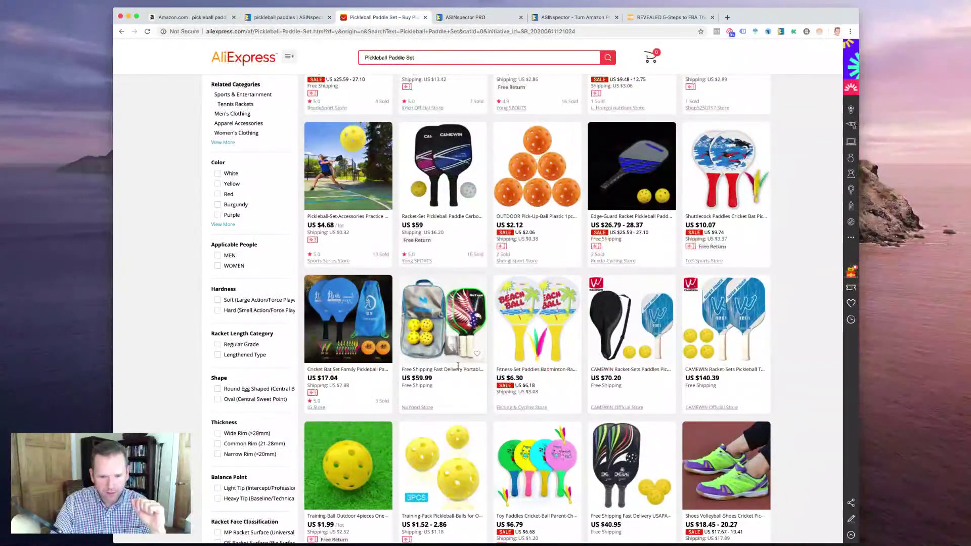
scroll(506, 284, "up", 1)
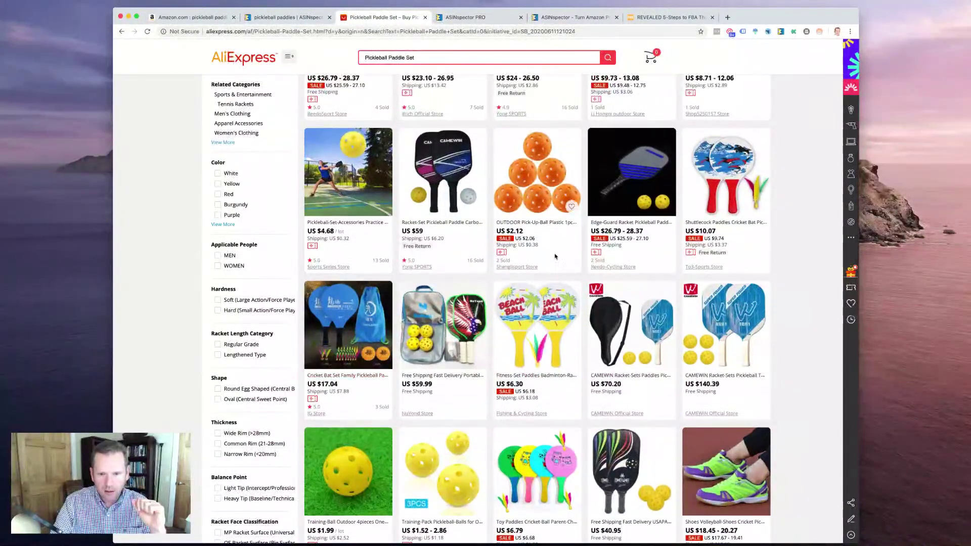
scroll(558, 196, "up", 3)
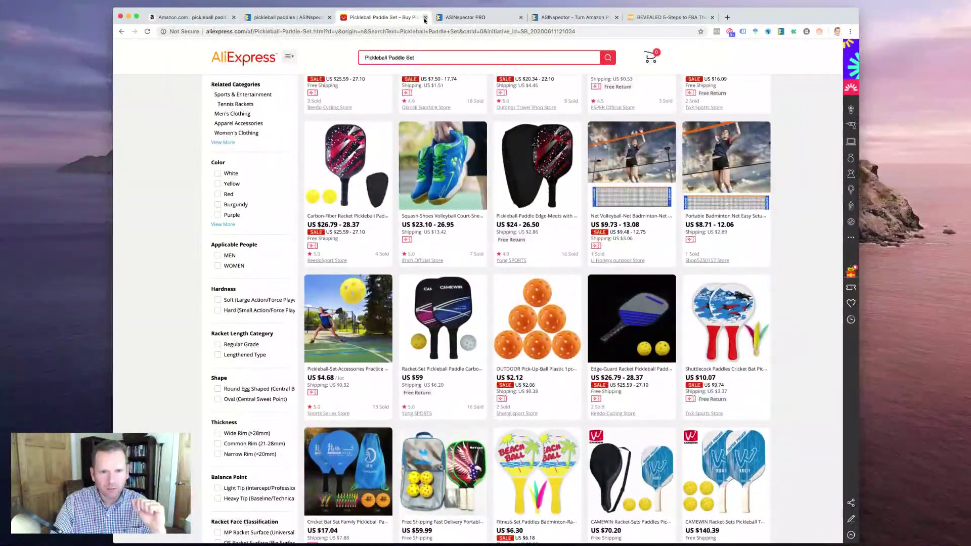
left_click(425, 18)
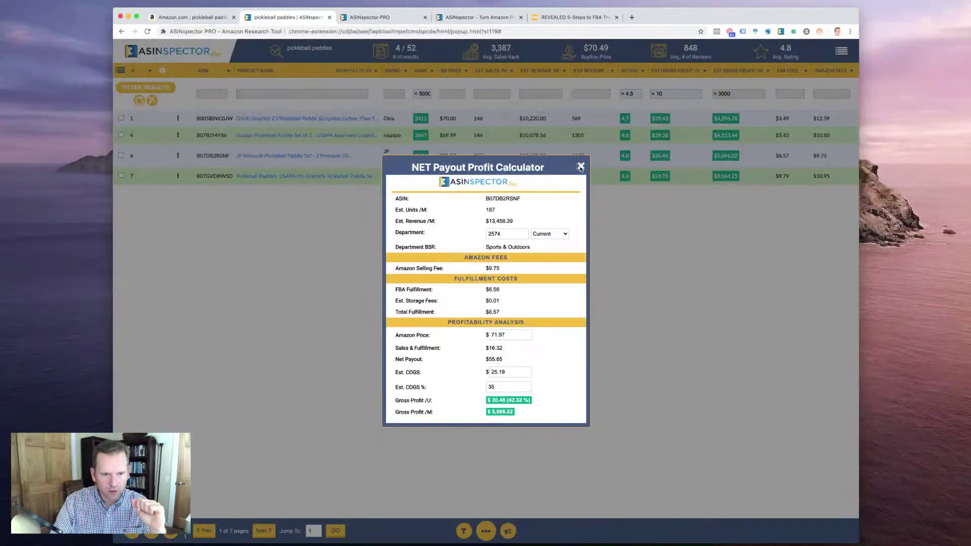
left_click(581, 166)
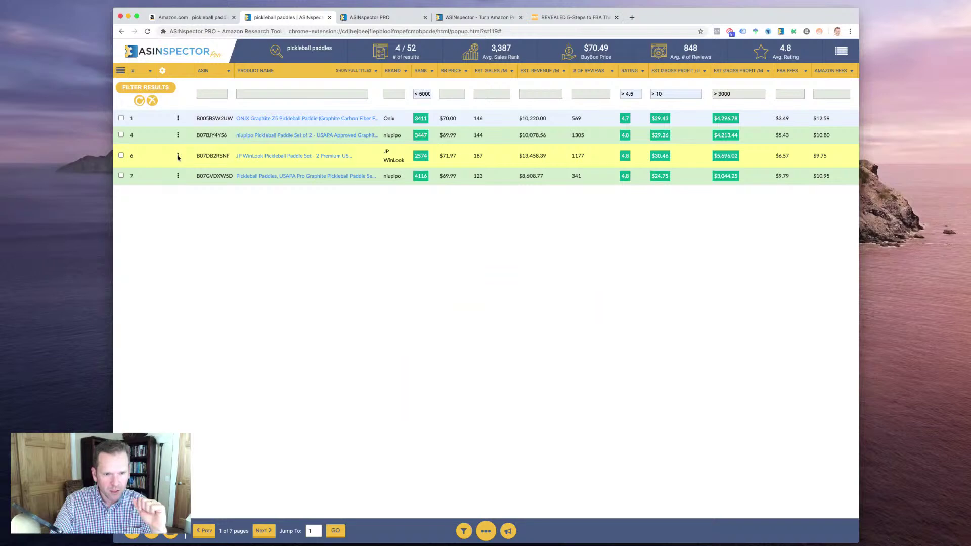
Open the Alibaba image search for the JP WinLook set from the filtered list and look through the matched supplier products
left_click(177, 156)
left_click(196, 156)
left_click(228, 156)
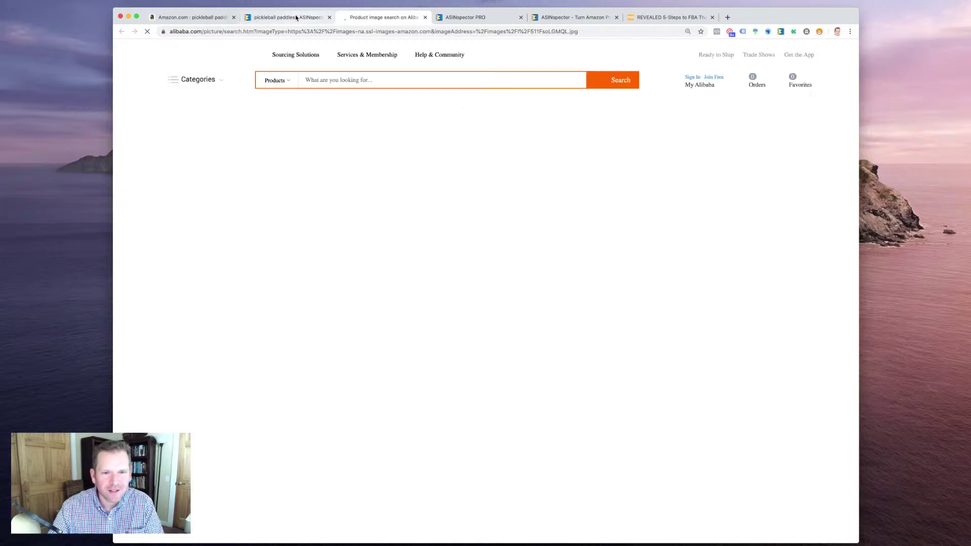
scroll(253, 138, "down", 5)
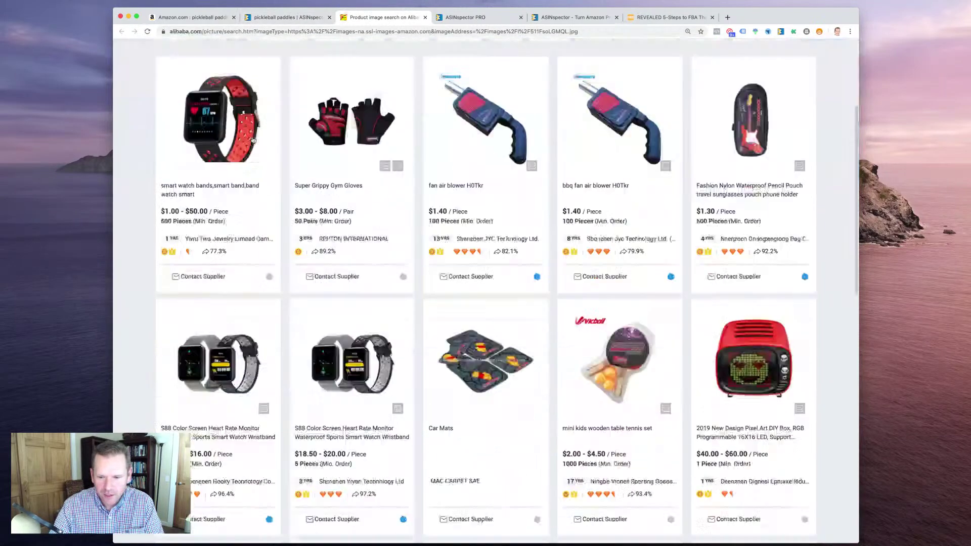
scroll(253, 139, "down", 14)
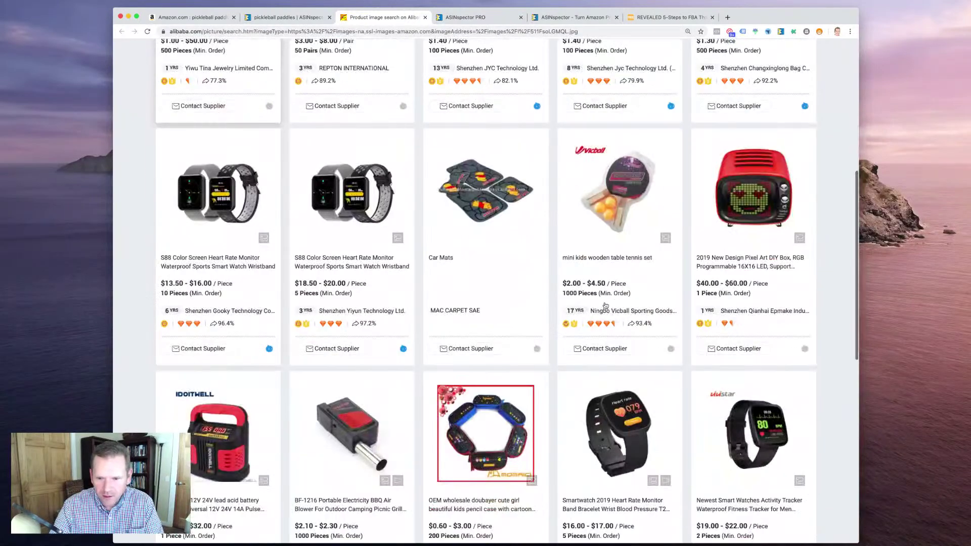
scroll(602, 252, "down", 13)
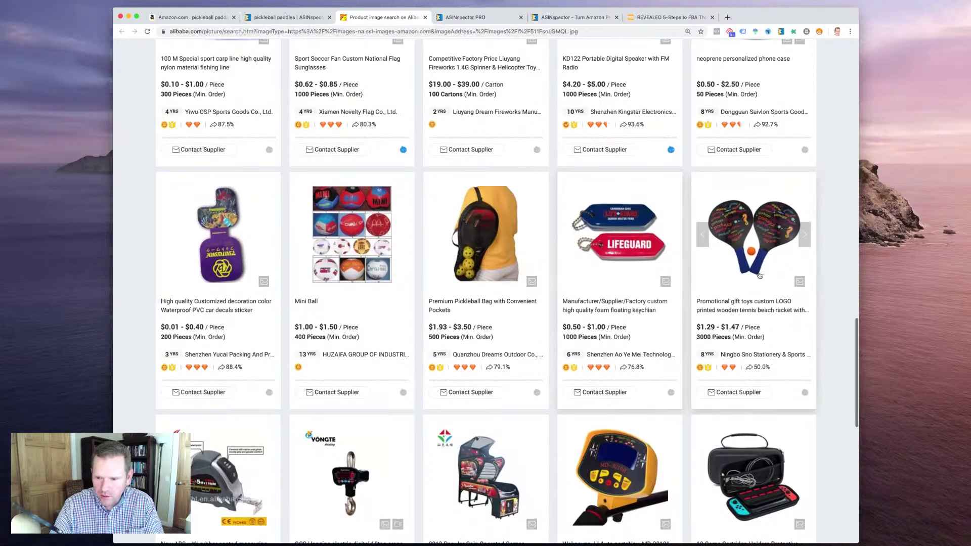
scroll(470, 317, "down", 2)
scroll(471, 318, "down", 4)
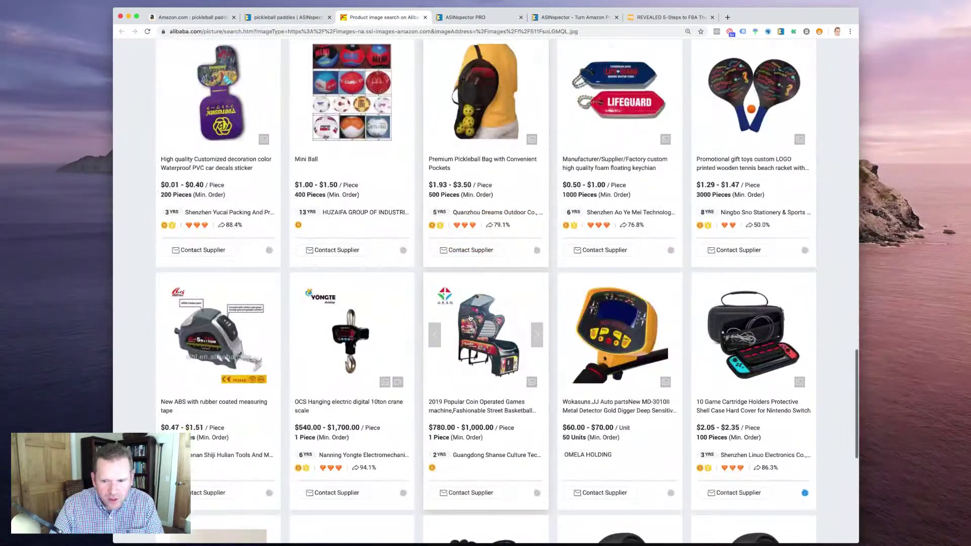
scroll(470, 317, "up", 20)
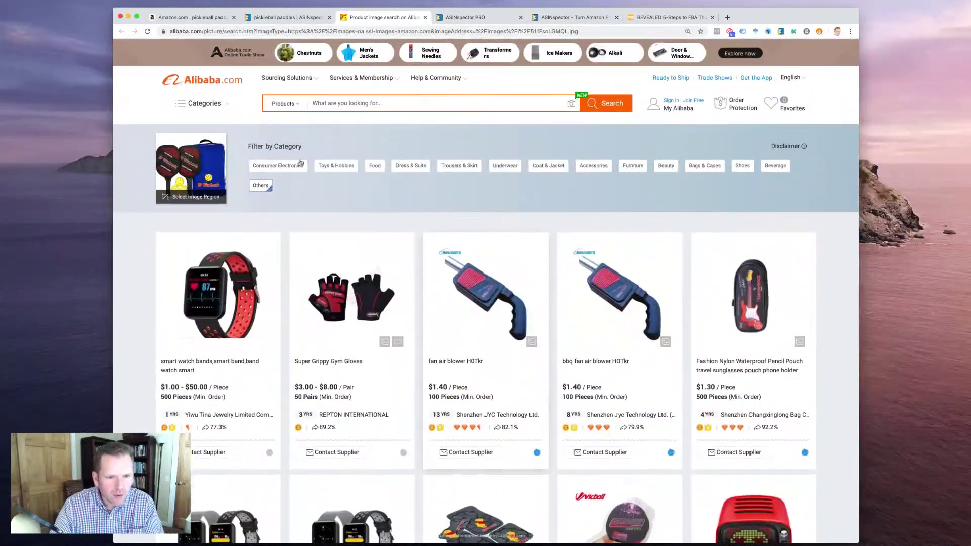
Restrict the Alibaba image search region to the two paddles and balls, excluding most of the blue bag, and rerun it
left_click(178, 198)
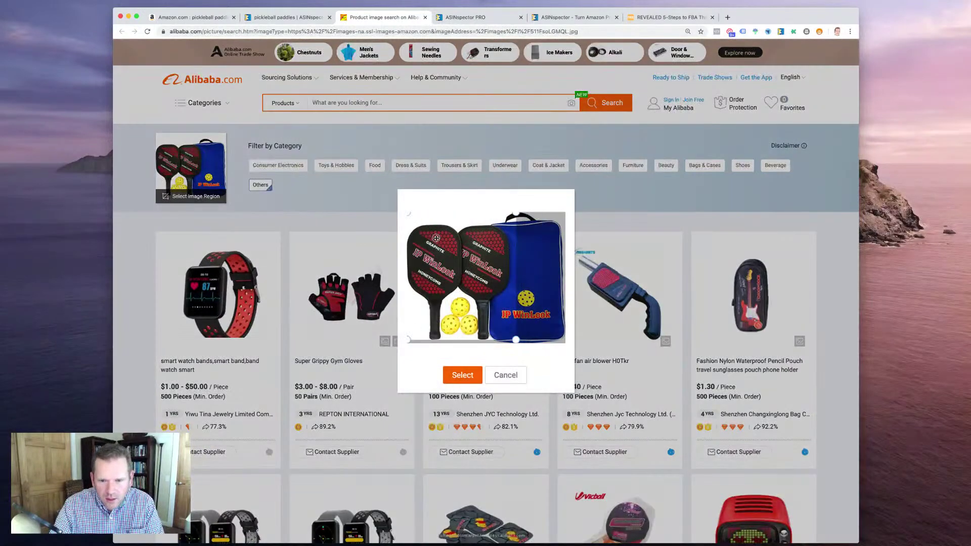
left_click_drag(514, 214, 510, 223)
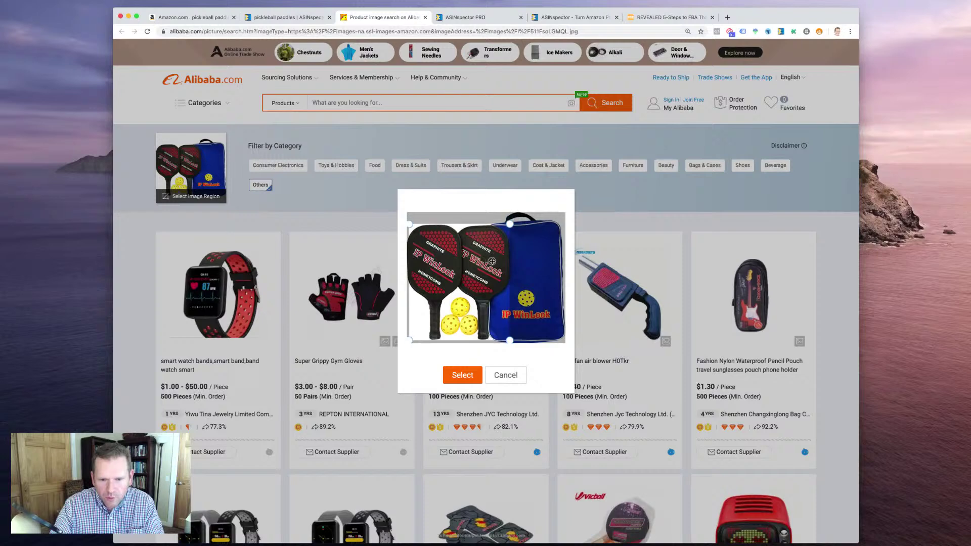
left_click(466, 375)
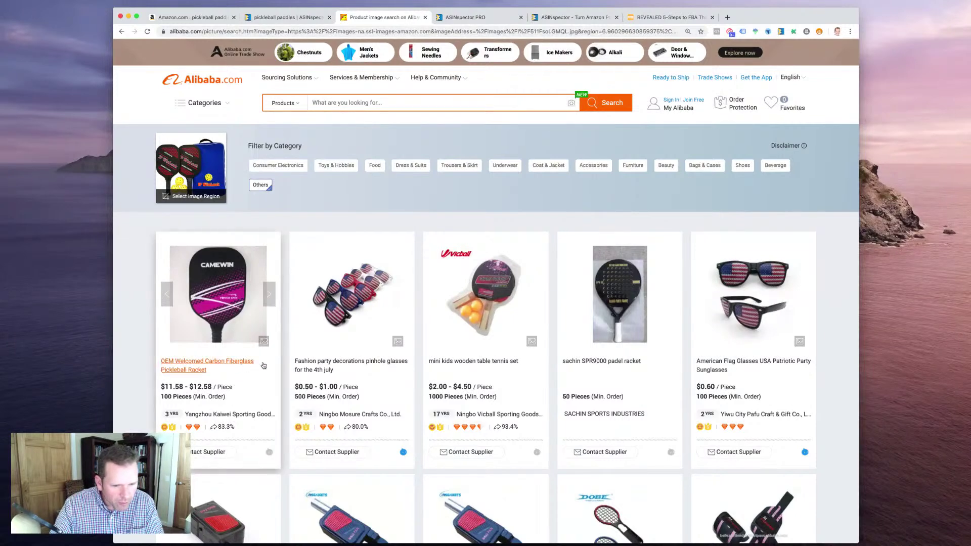
Look through all the Alibaba image search results for paddles that match the JP WinLook set
scroll(271, 329, "down", 3)
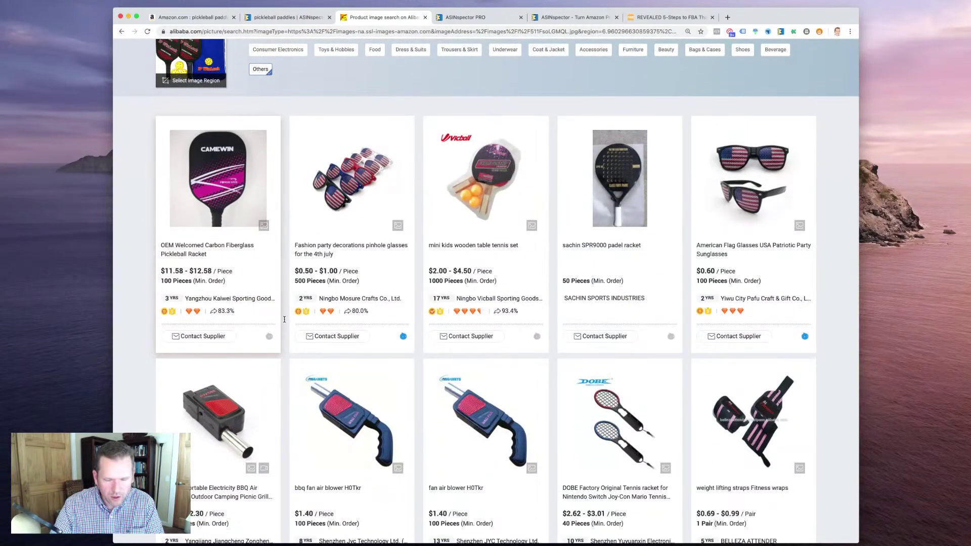
scroll(278, 306, "down", 10)
scroll(278, 305, "down", 15)
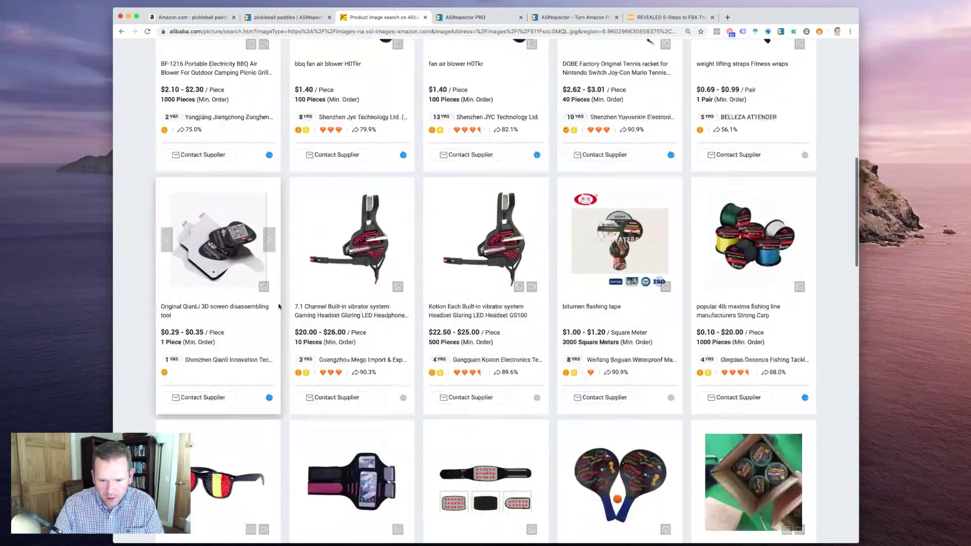
scroll(278, 305, "down", 18)
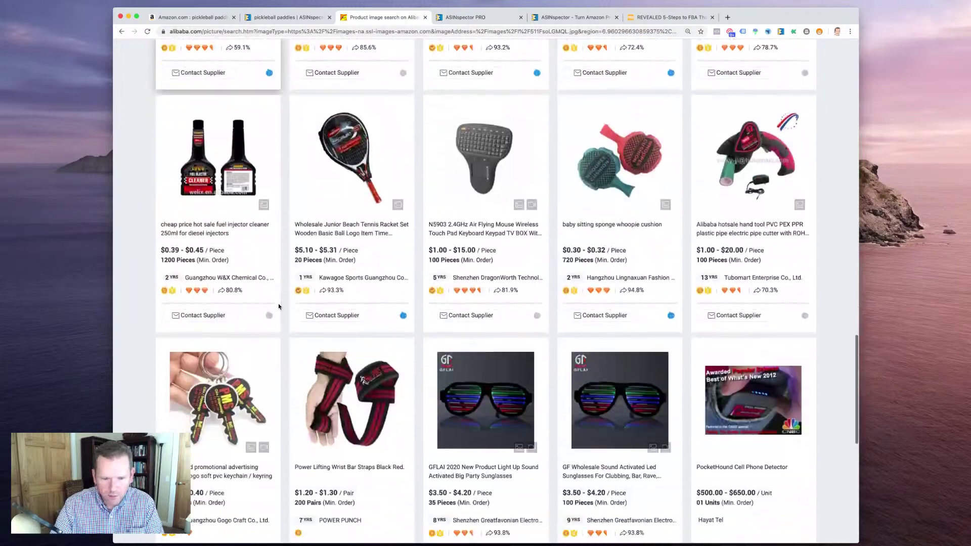
scroll(278, 305, "down", 10)
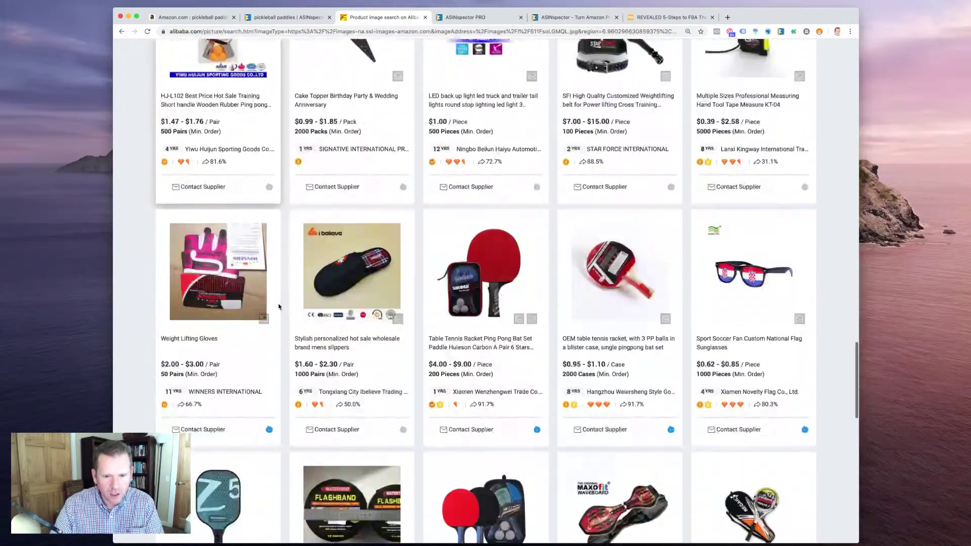
scroll(279, 307, "down", 4)
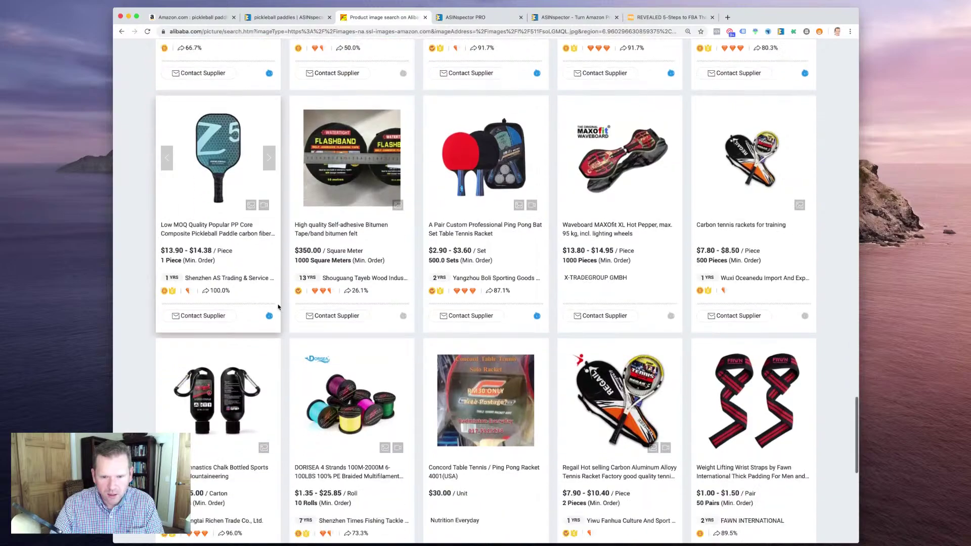
scroll(504, 255, "down", 14)
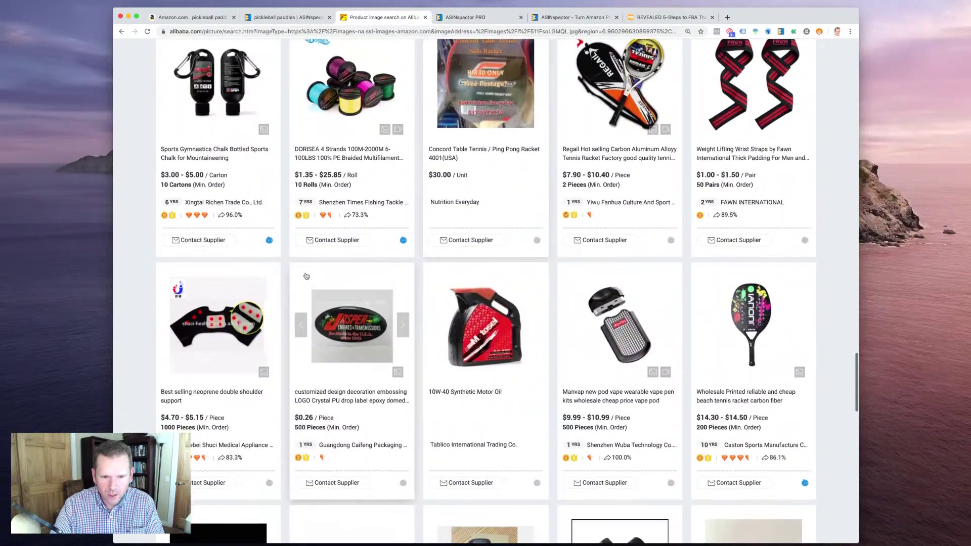
scroll(275, 264, "down", 18)
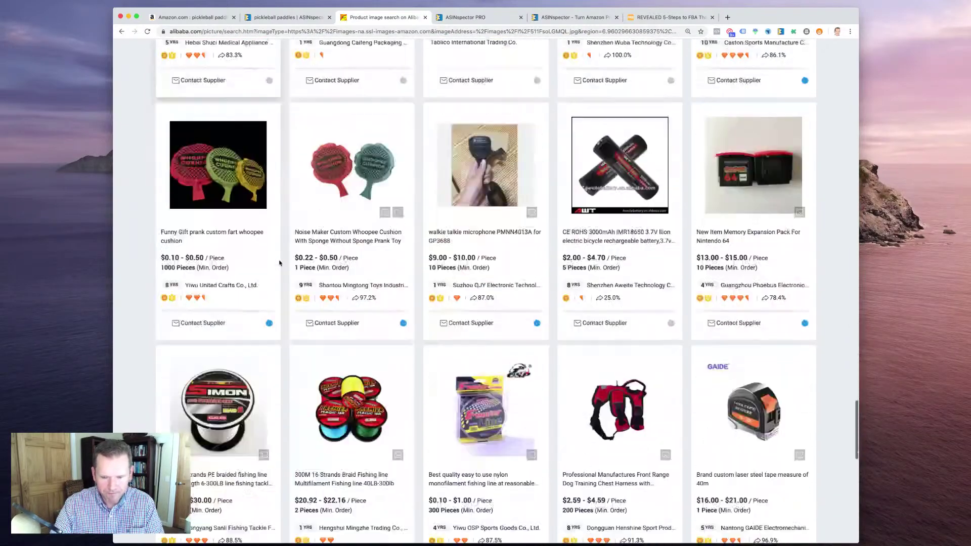
scroll(280, 262, "down", 20)
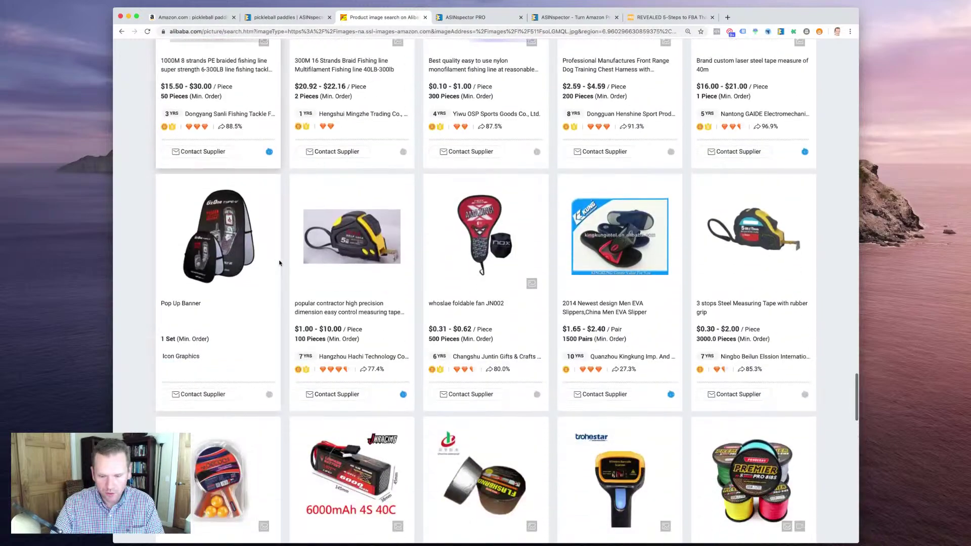
scroll(279, 262, "down", 2)
scroll(286, 259, "down", 20)
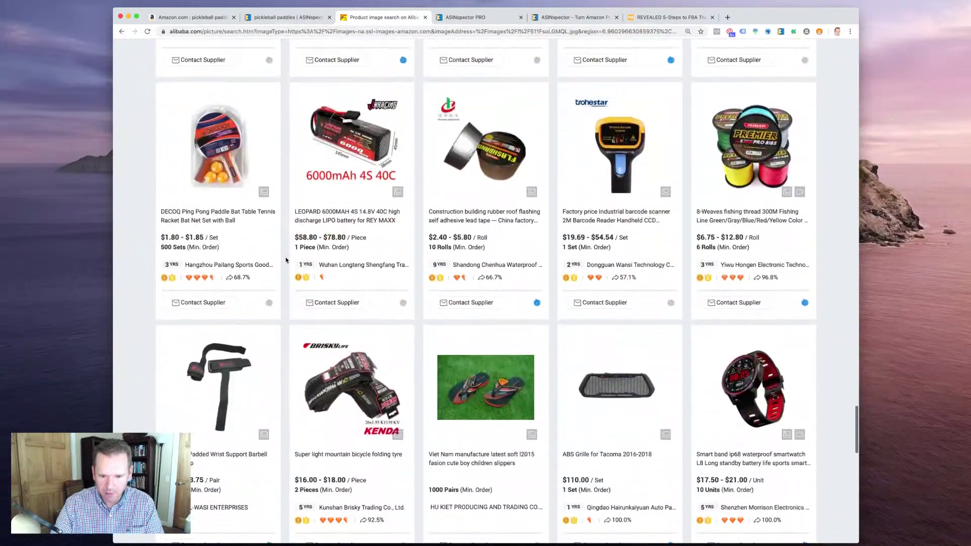
scroll(294, 258, "down", 10)
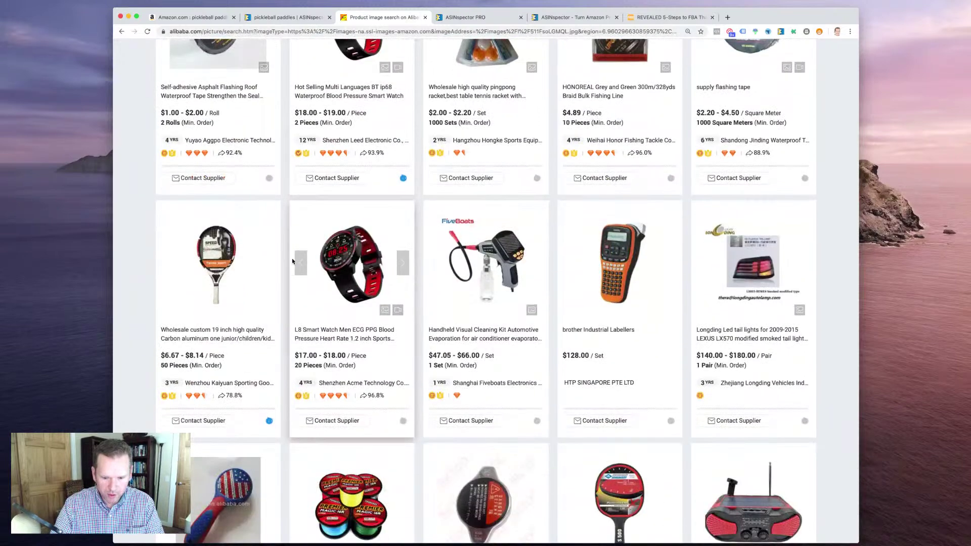
scroll(293, 261, "down", 11)
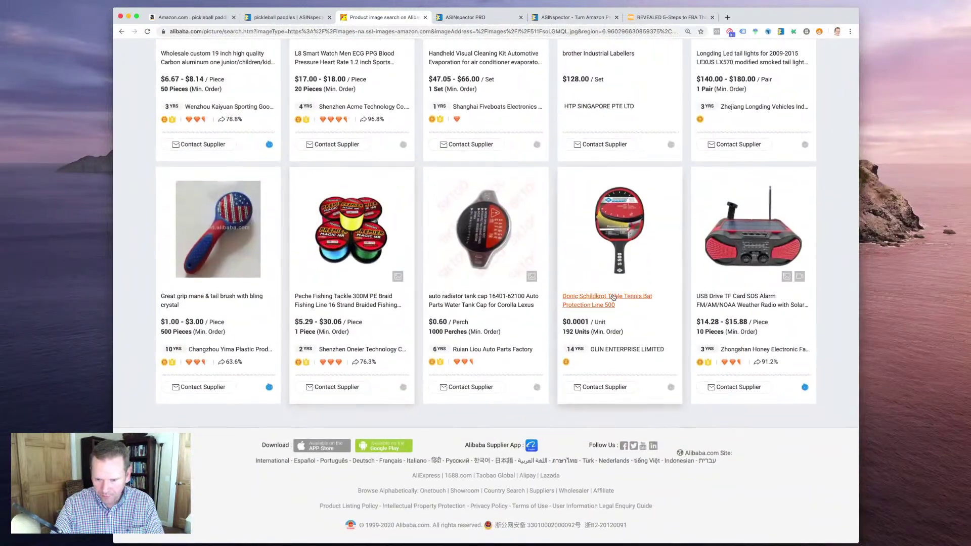
scroll(612, 293, "up", 20)
scroll(610, 302, "up", 15)
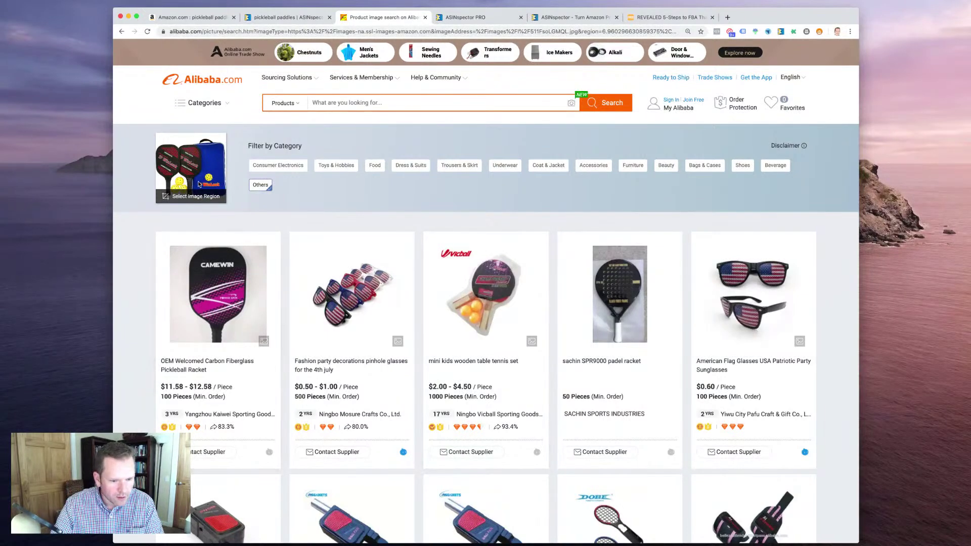
Open the OEM Welcomed Carbon Fiberglass Pickleball Racket listing and check its quantity pricing and sample price
left_click(202, 361)
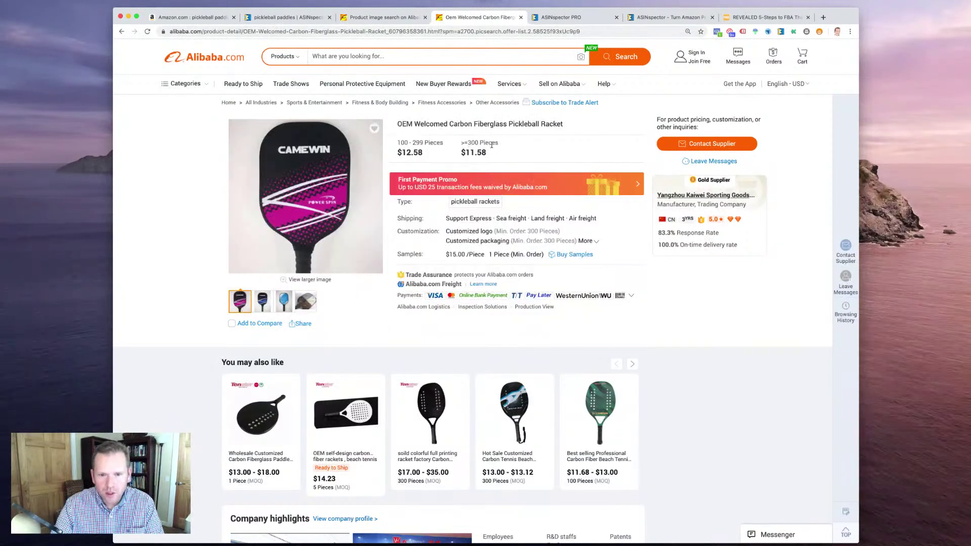
left_click_drag(497, 158, 404, 154)
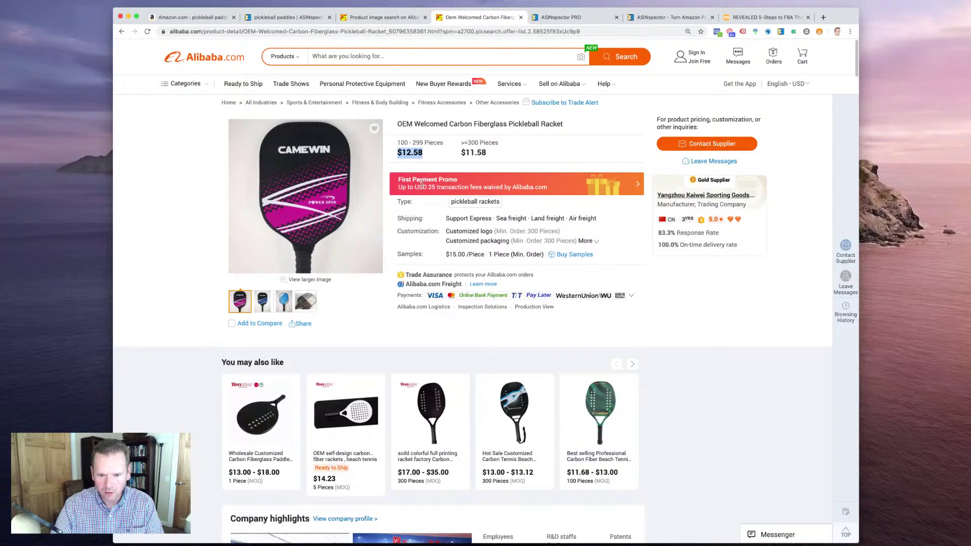
mouse_move(446, 254)
left_mouse_down()
mouse_move(498, 258)
mouse_move(460, 256)
left_mouse_up()
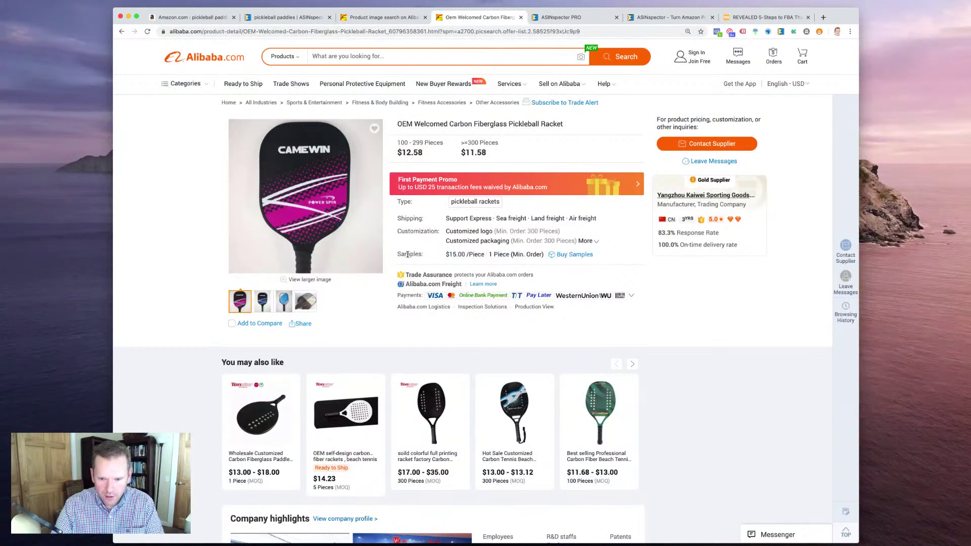
scroll(385, 237, "down", 5)
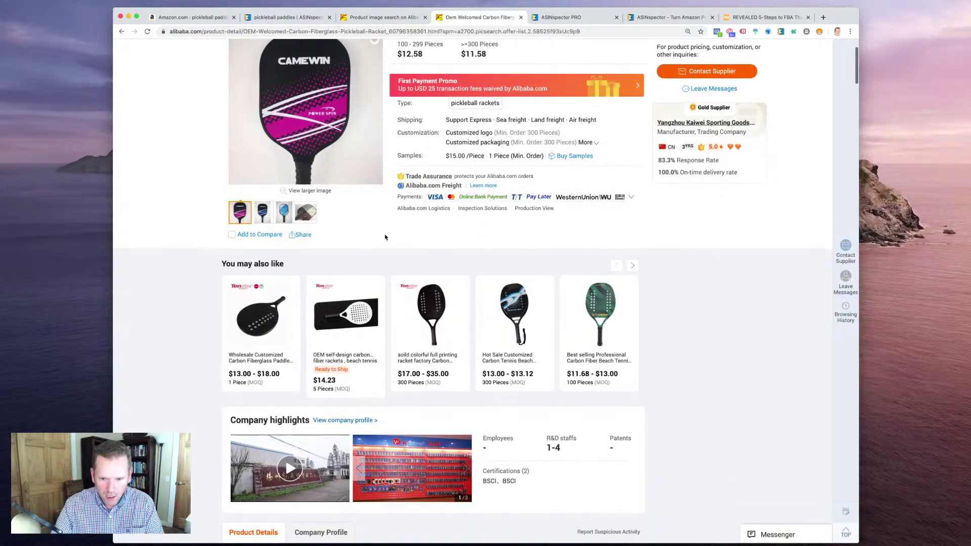
scroll(385, 237, "up", 5)
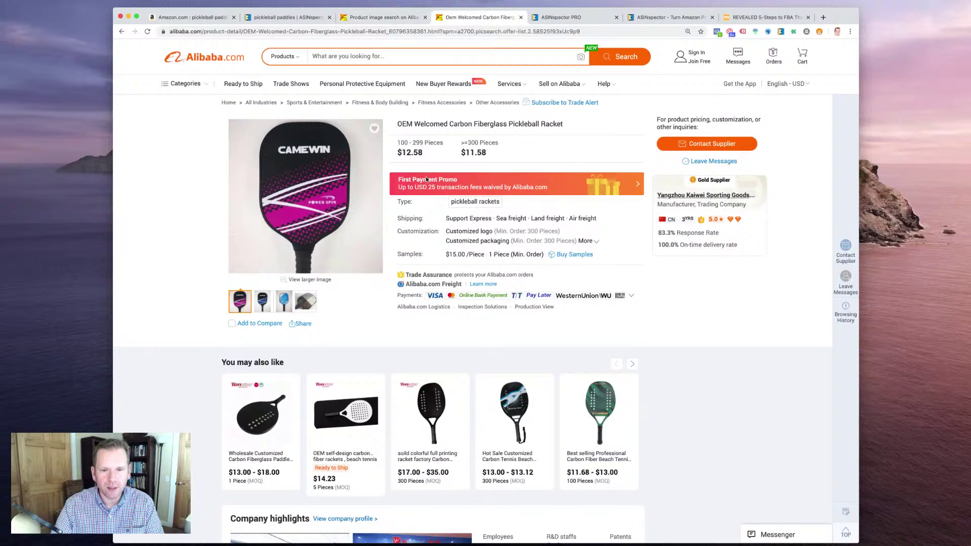
left_click_drag(431, 157, 323, 122)
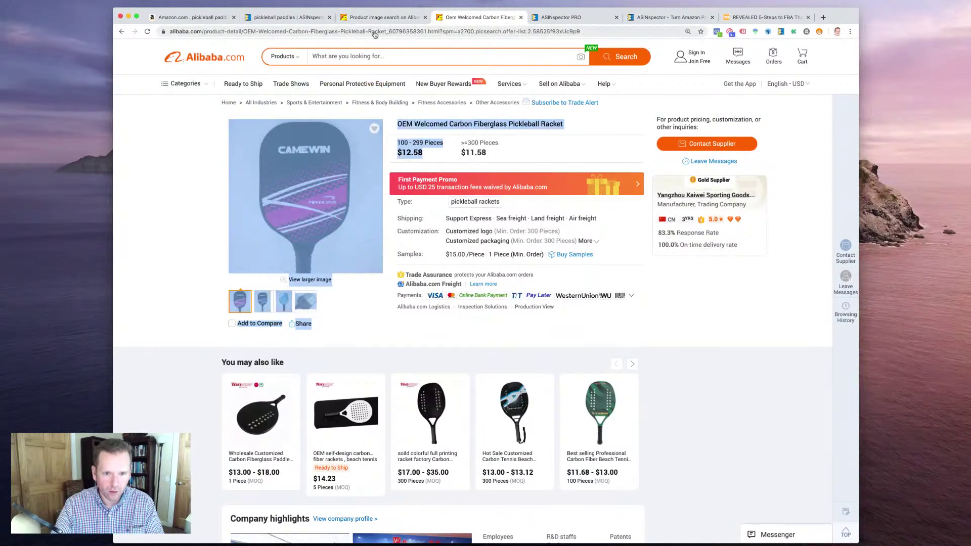
Close the Alibaba image search results and compare the racket's supplier price with the JP WinLook set in the filtered paddle list
left_click(300, 18)
left_click(369, 17)
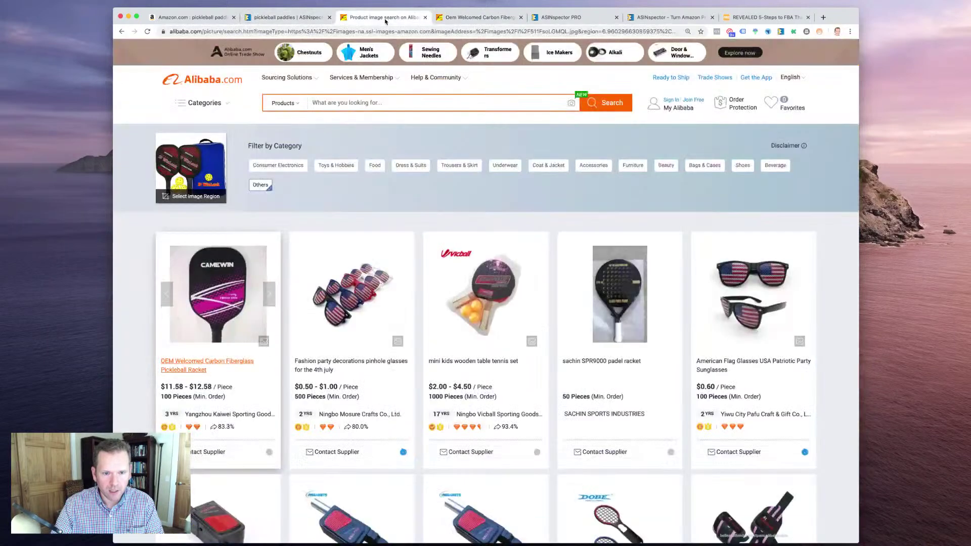
left_click(424, 18)
left_click(300, 17)
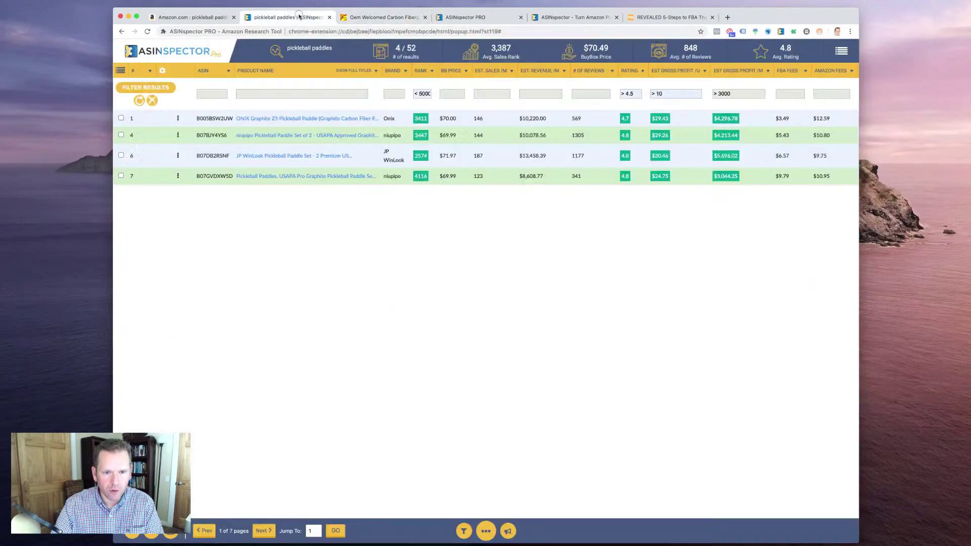
mouse_move(296, 154)
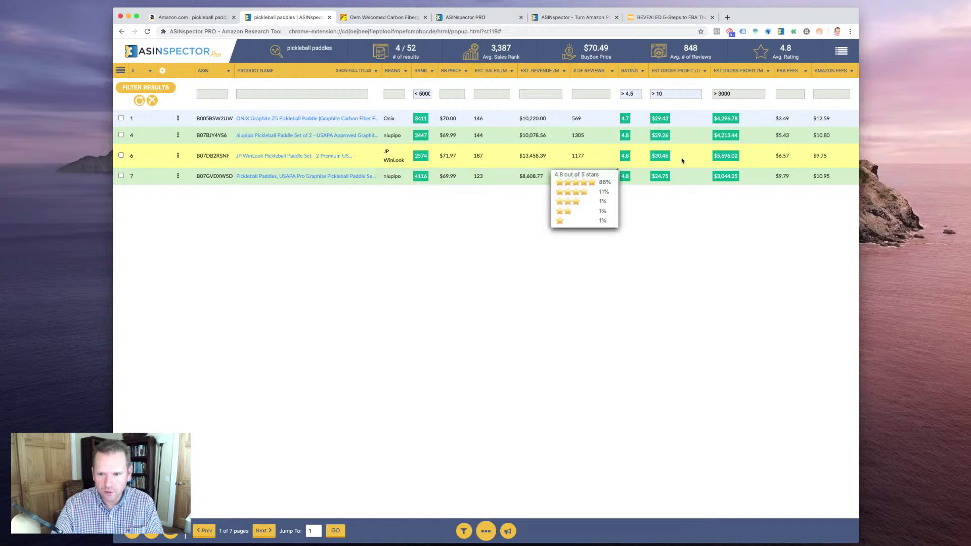
left_click(380, 19)
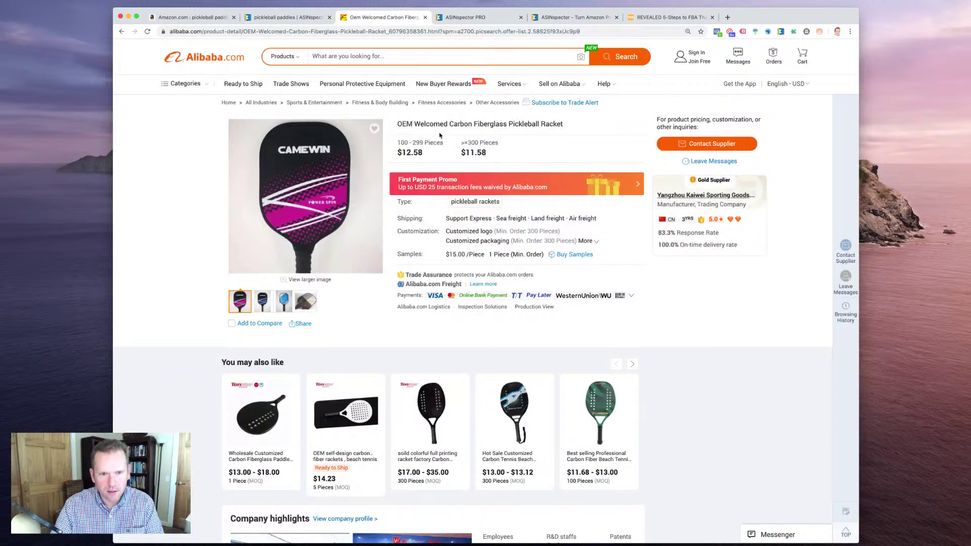
left_click(311, 18)
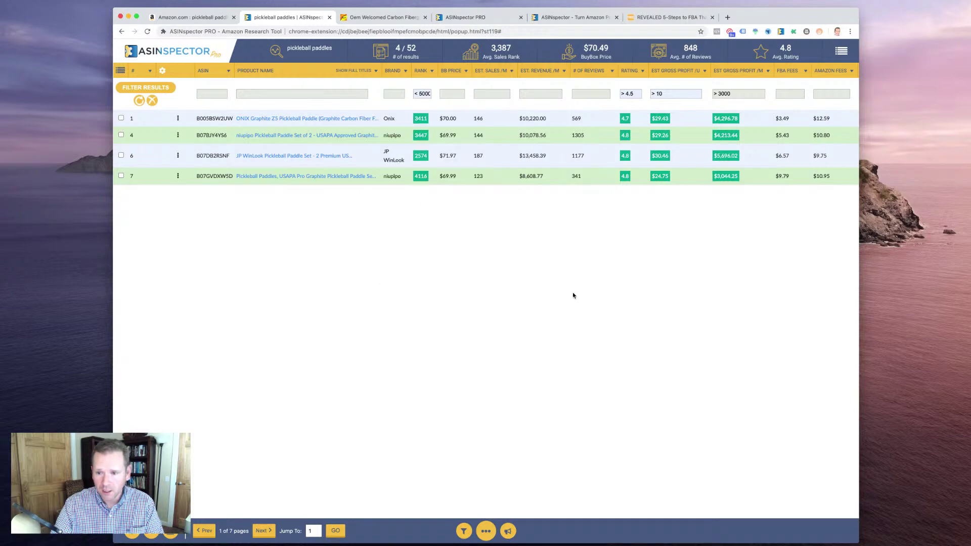
Review the estimated gross profits of the filtered pickleball paddles and close the Alibaba racket listing
scroll(717, 188, "right", 1)
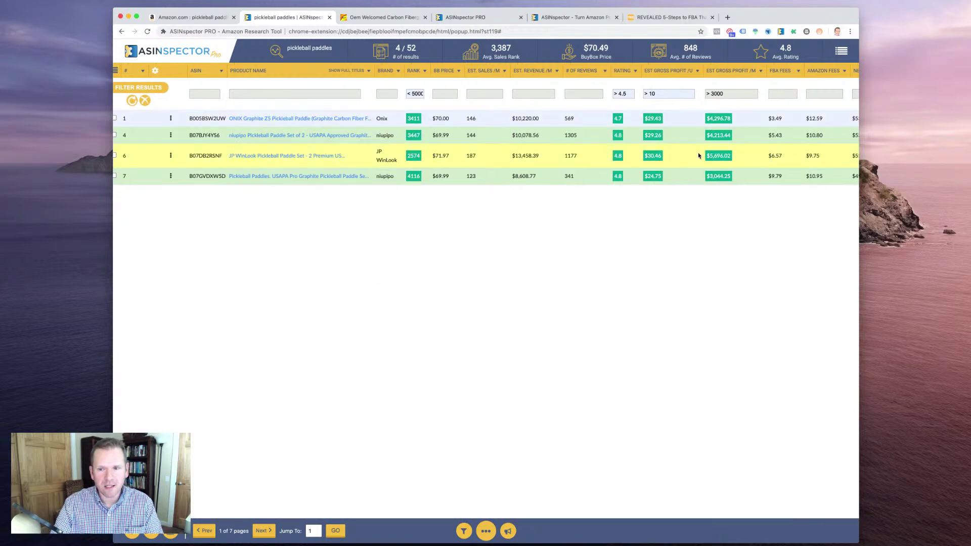
left_click_drag(706, 120, 734, 118)
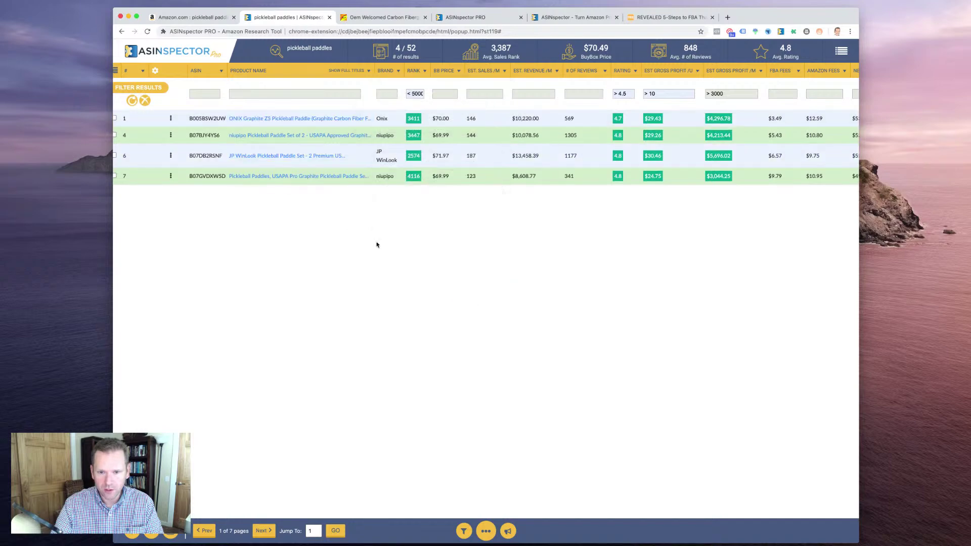
left_click_drag(333, 48, 298, 58)
left_click(597, 181)
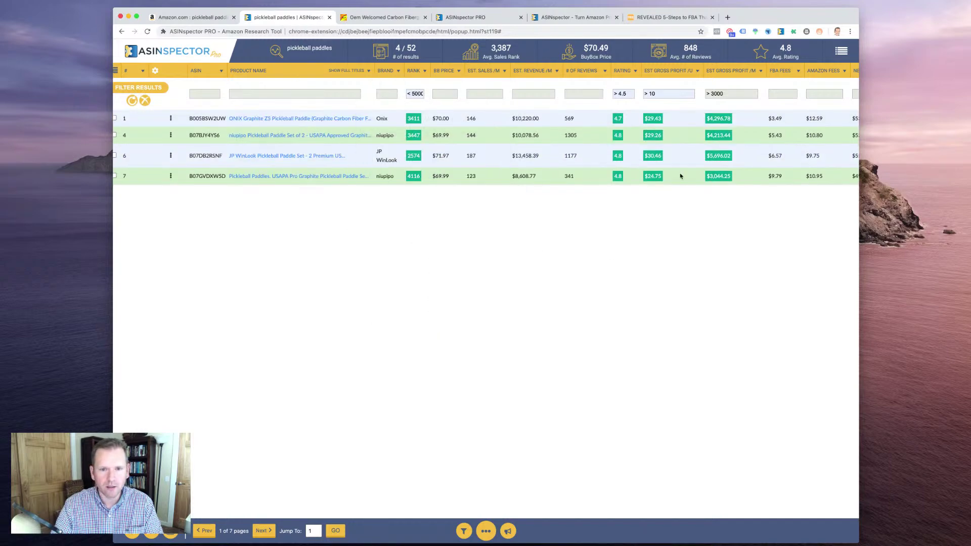
left_click(389, 20)
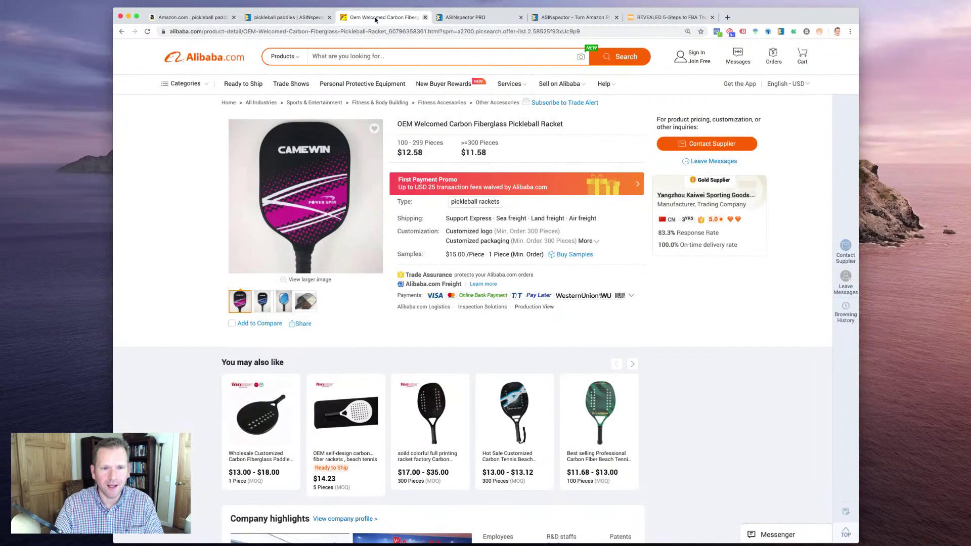
left_click(425, 19)
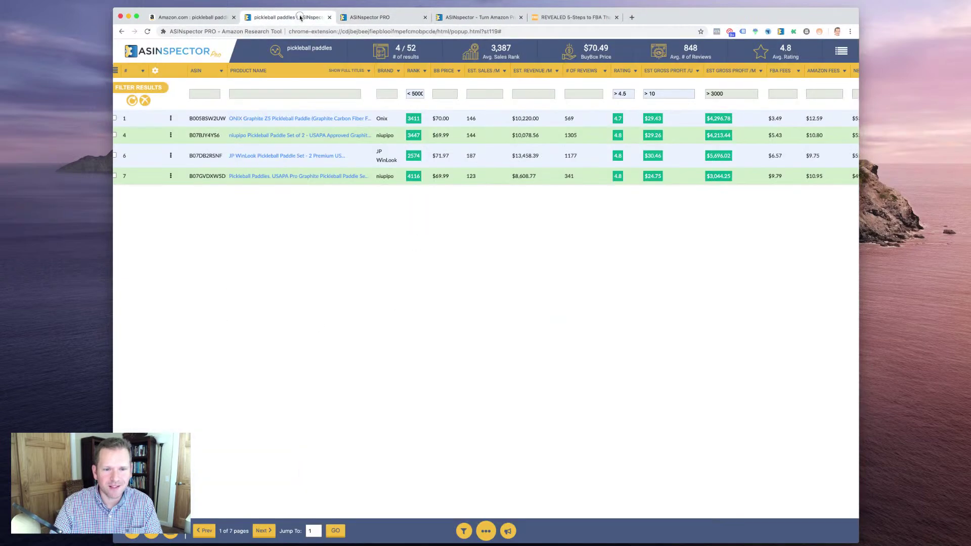
Search Amazon for the suggested keyword "pickleball rackets" and run ASINspector PRO on the results
left_click(213, 17)
left_click(310, 50)
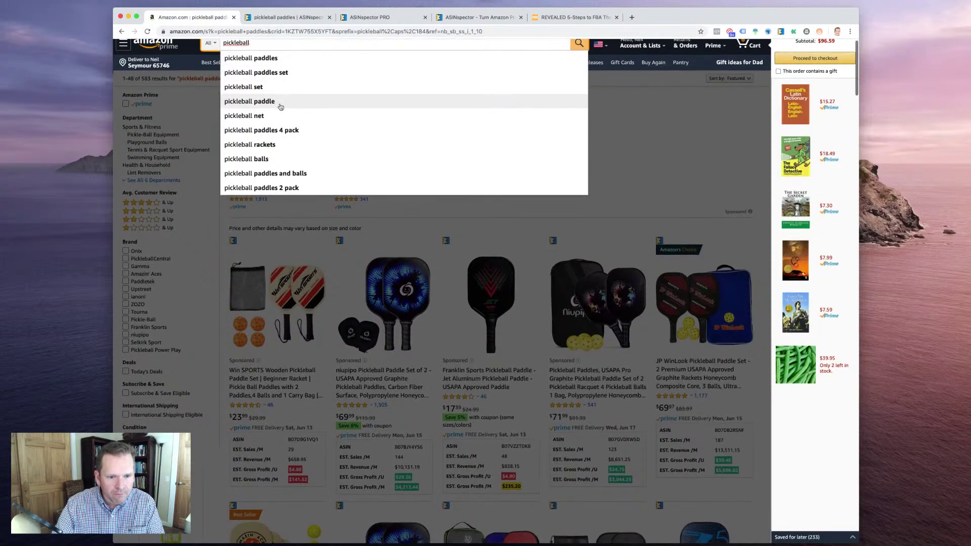
left_click(278, 151)
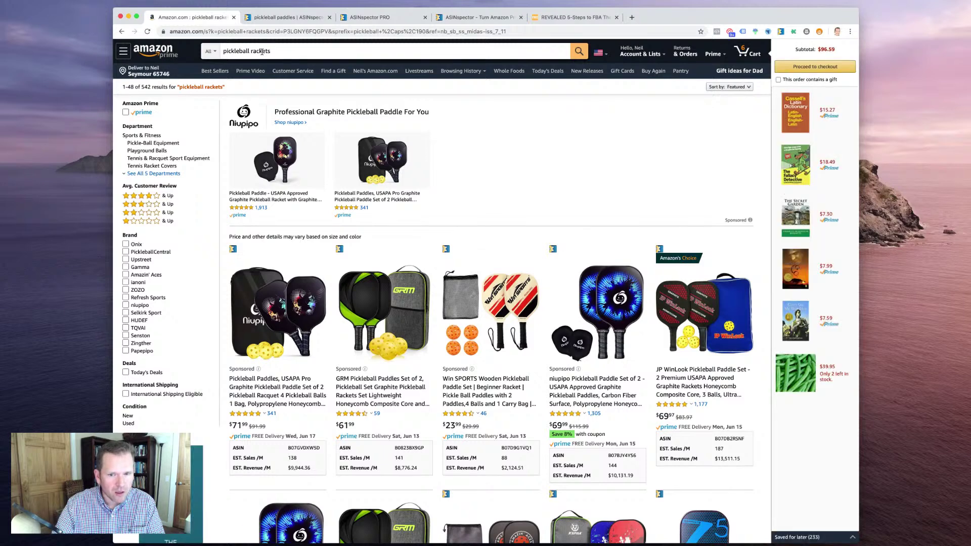
left_click(783, 33)
Return to the Amazon search page and search for the suggested keyword "pickleball gloves"
left_click(212, 17)
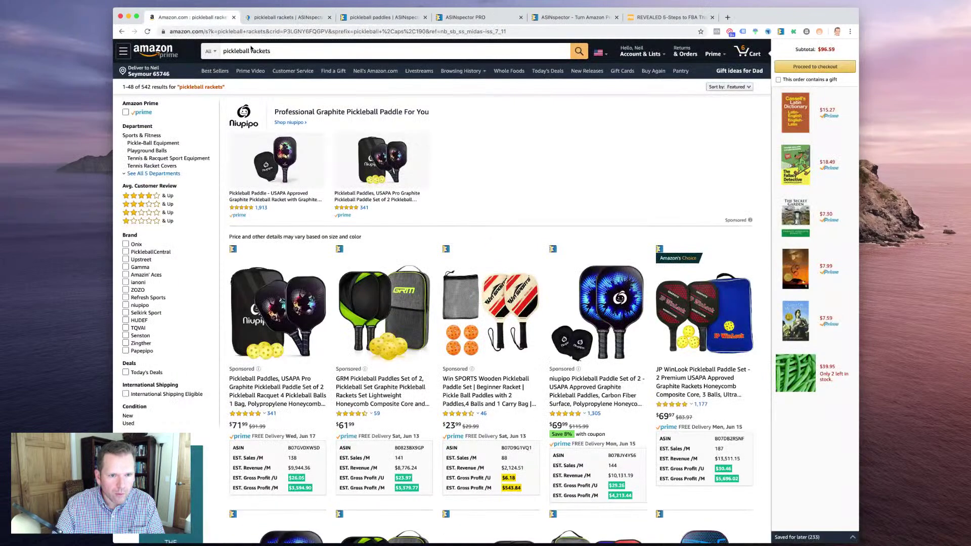
key("BackSpace")
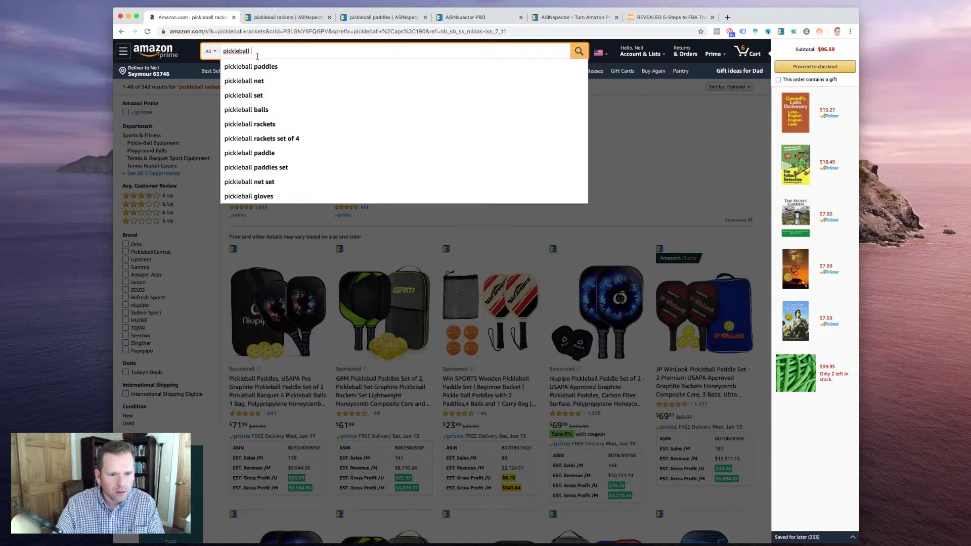
left_click(238, 195)
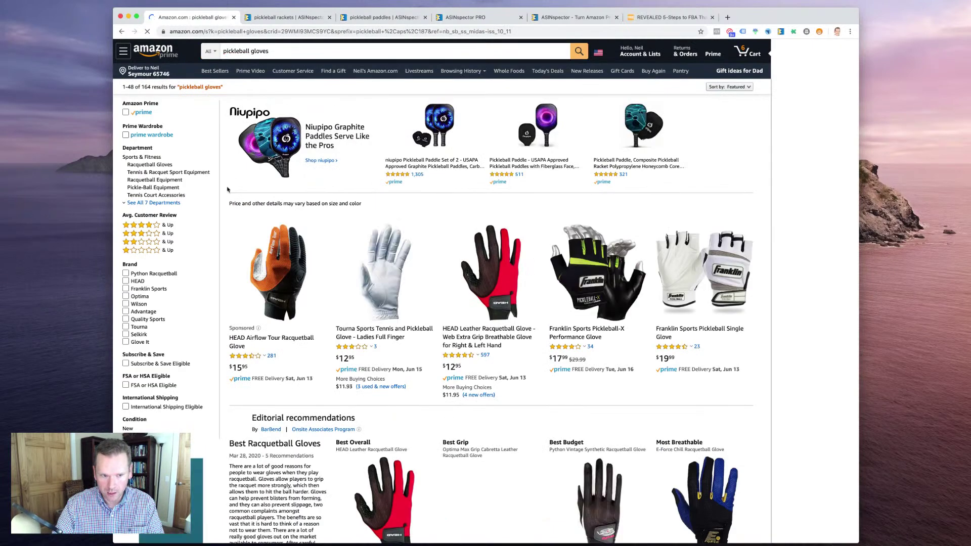
Switch to the ASINspector PRO results for "pickleball rackets" and review the products' gross profits and number of sellers
left_click(283, 17)
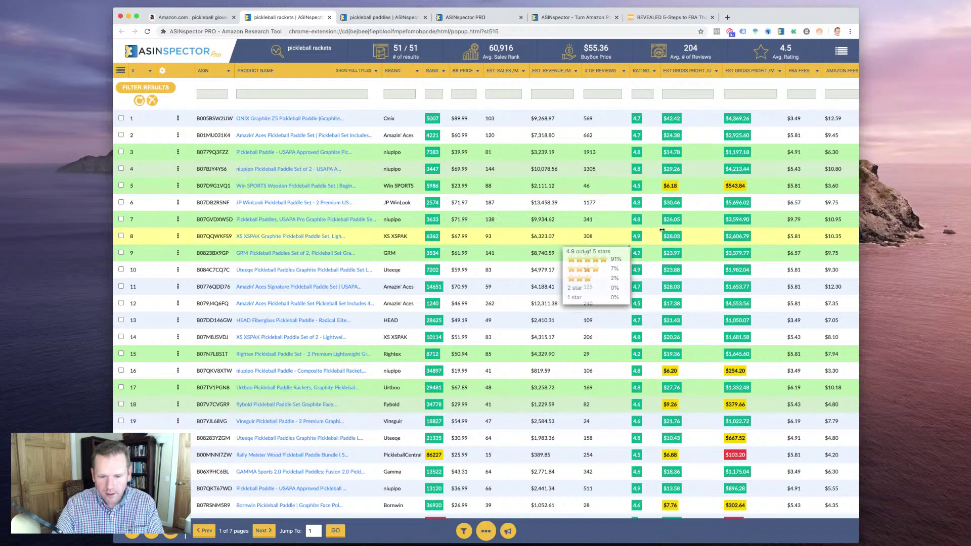
scroll(661, 231, "down", 5)
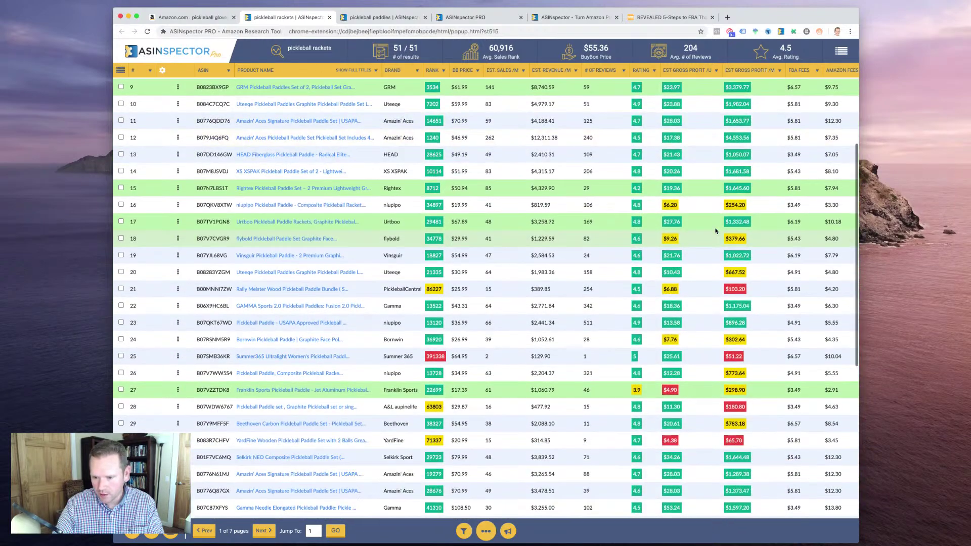
scroll(715, 231, "down", 5)
scroll(715, 231, "right", 3)
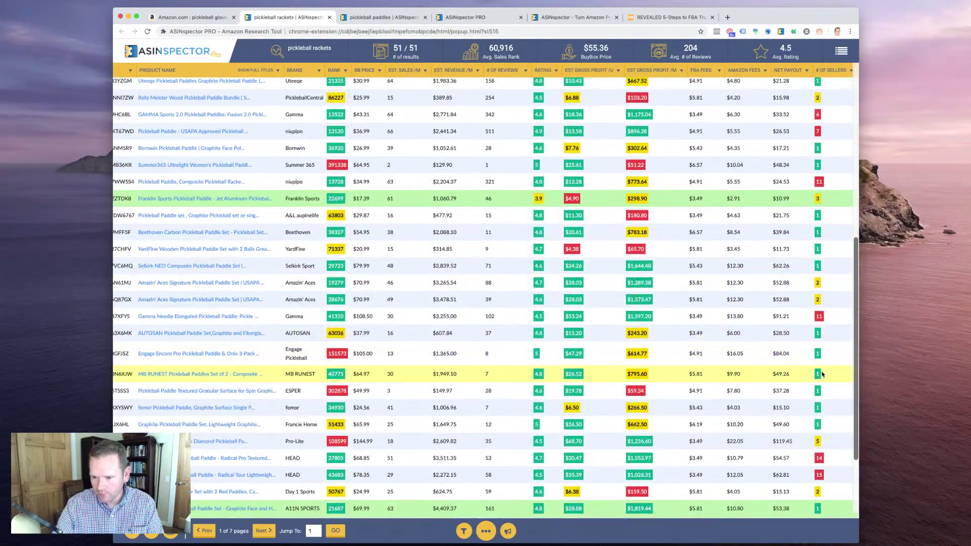
scroll(822, 146, "up", 10)
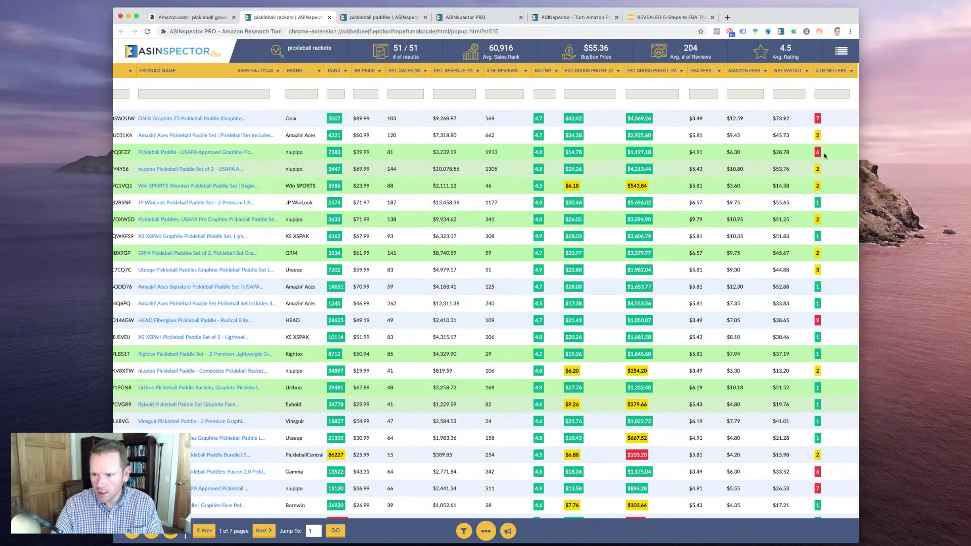
left_click(906, 135)
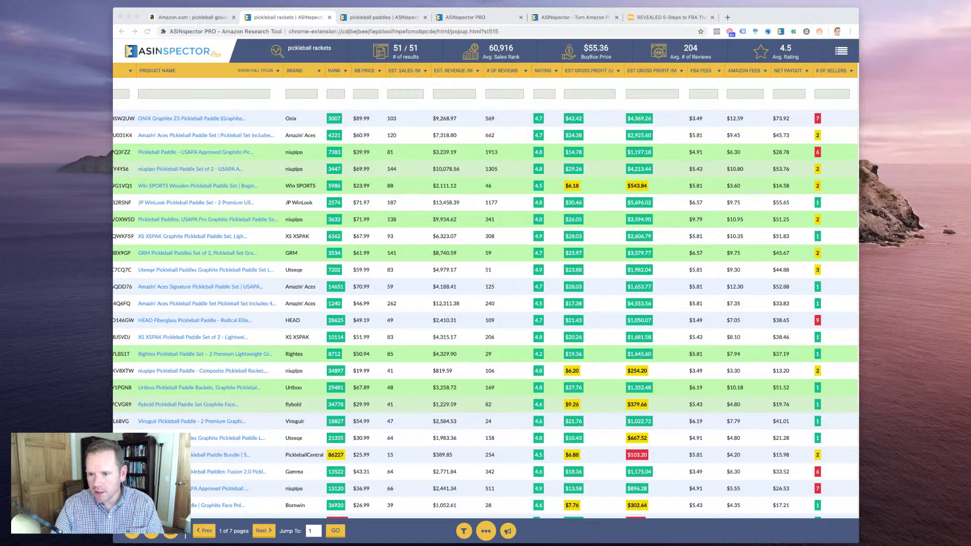
left_click(493, 205)
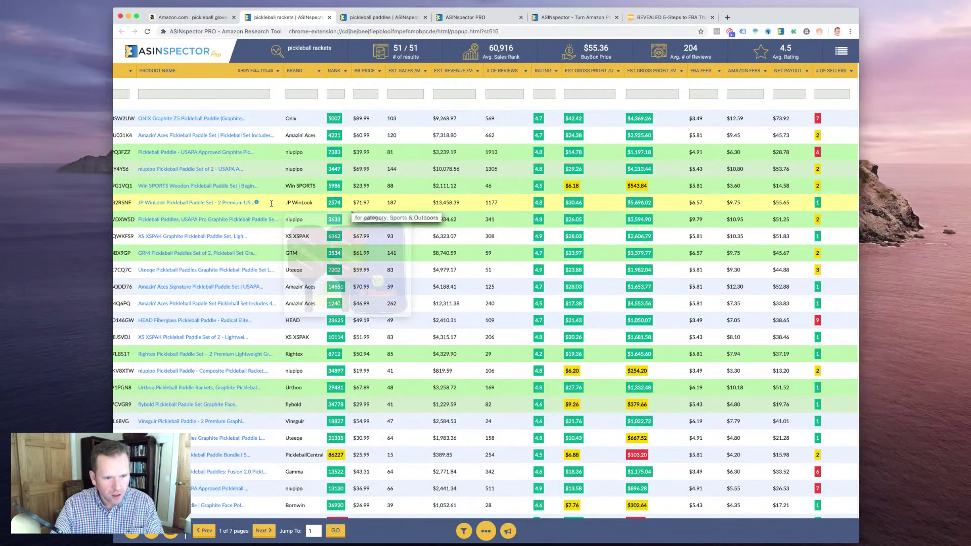
Filter the racket results to gross profit per unit > 10, rating > 4.5 and rank < 50000
scroll(623, 201, "left", 3)
scroll(623, 201, "left", 1)
left_click(662, 93)
type("> 10")
left_click(629, 94)
type("> 4.5")
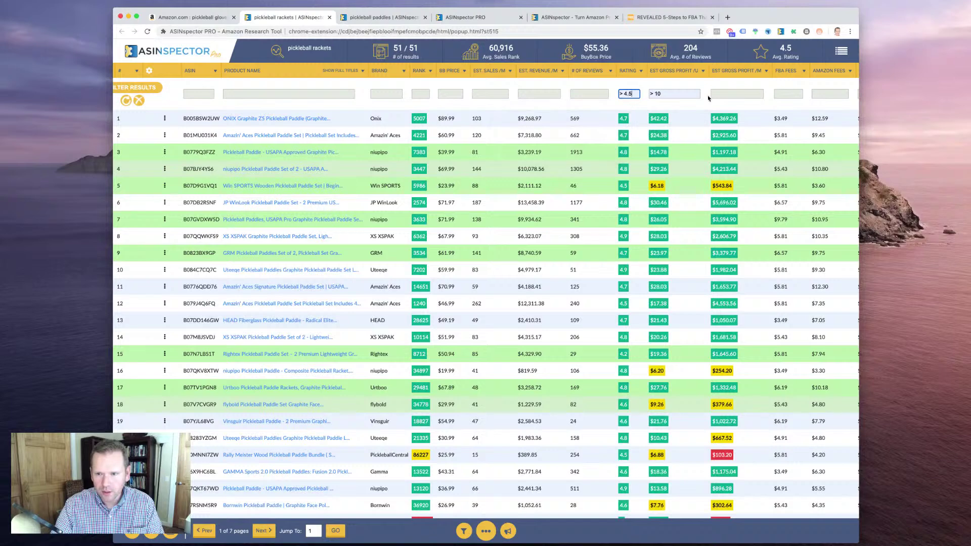
left_click(420, 94)
type("< 75000")
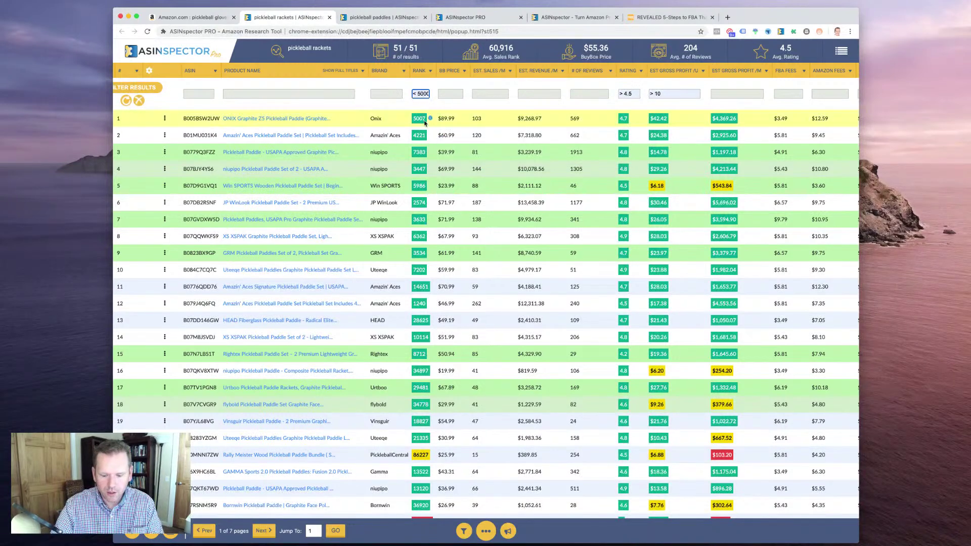
key("Return")
Review the filtered paddles, checking product images, ratings and the Urtboo set's estimated gross profit per unit
mouse_move(613, 157)
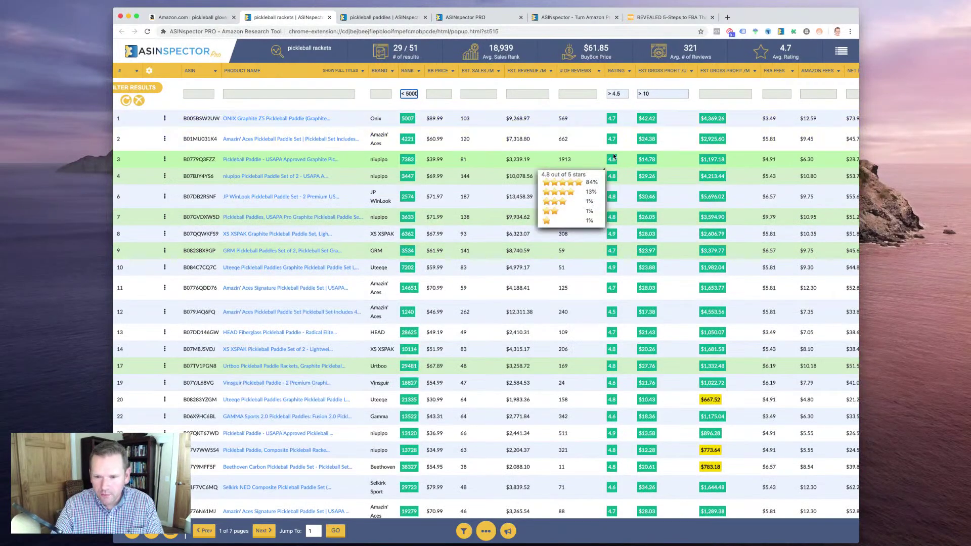
scroll(634, 218, "down", 5)
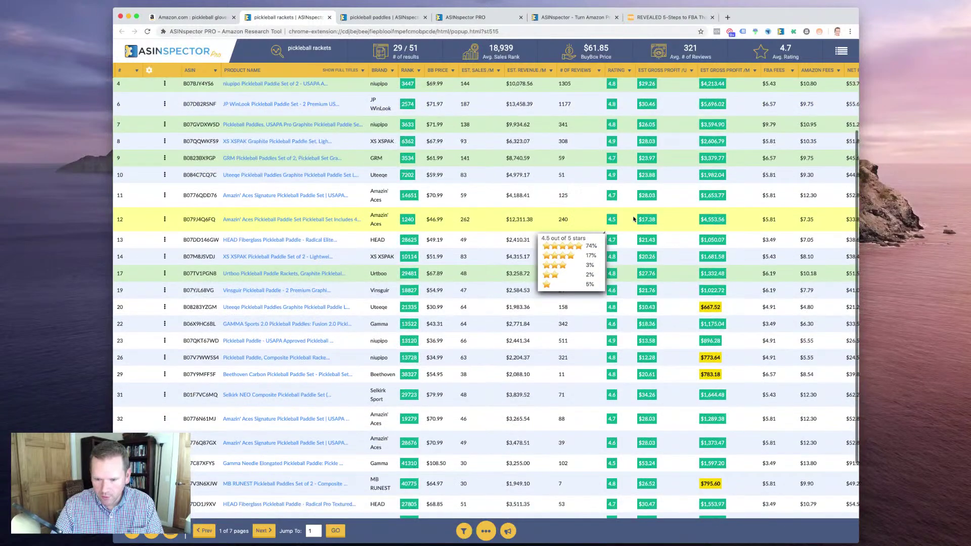
scroll(635, 218, "up", 5)
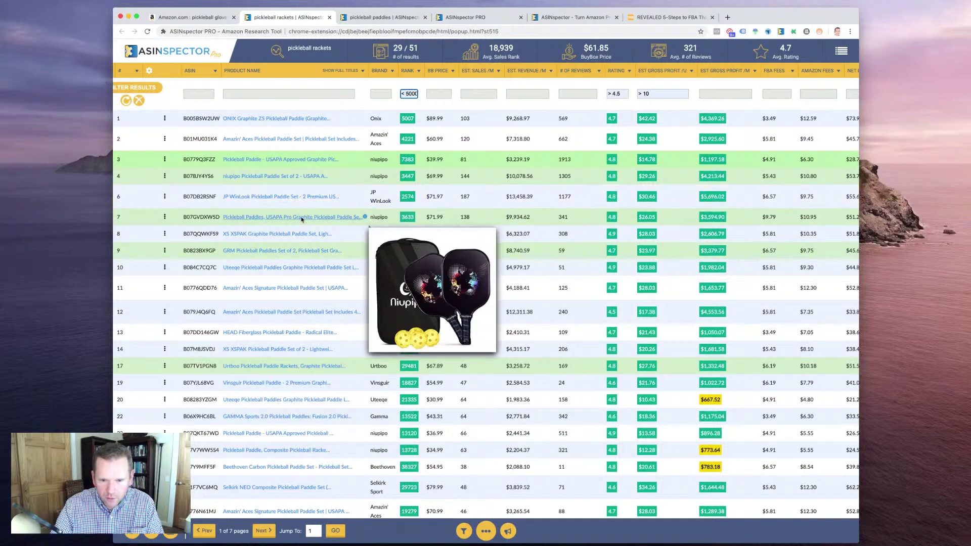
mouse_move(306, 236)
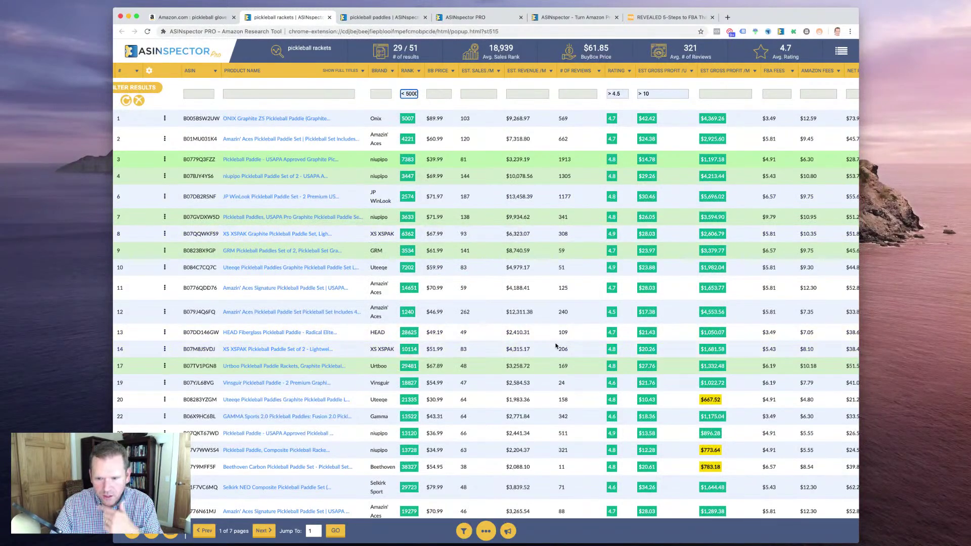
scroll(555, 344, "down", 3)
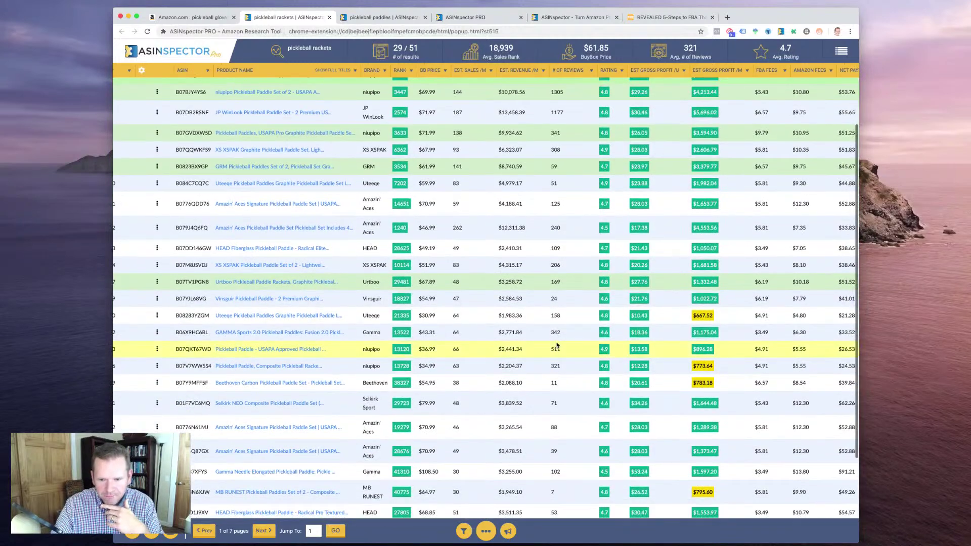
mouse_move(399, 282)
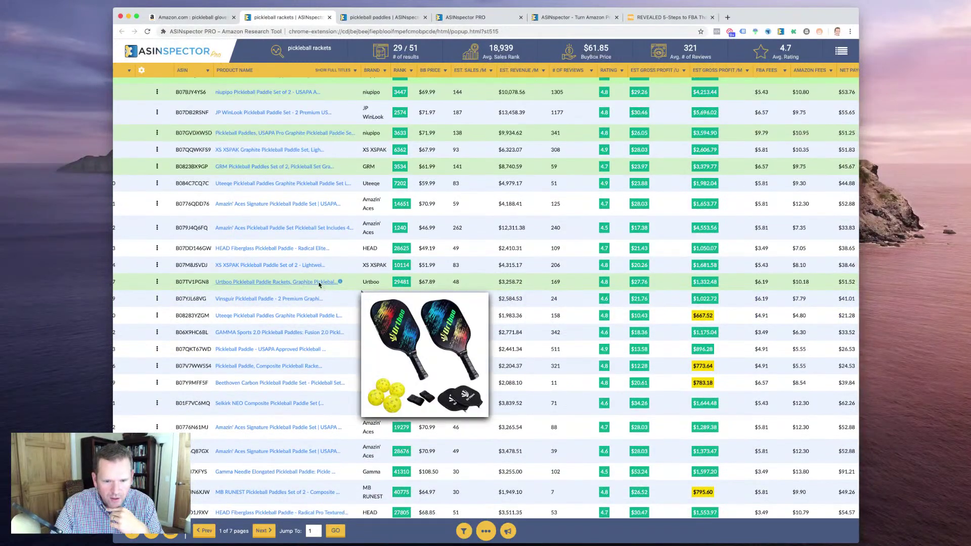
mouse_move(409, 303)
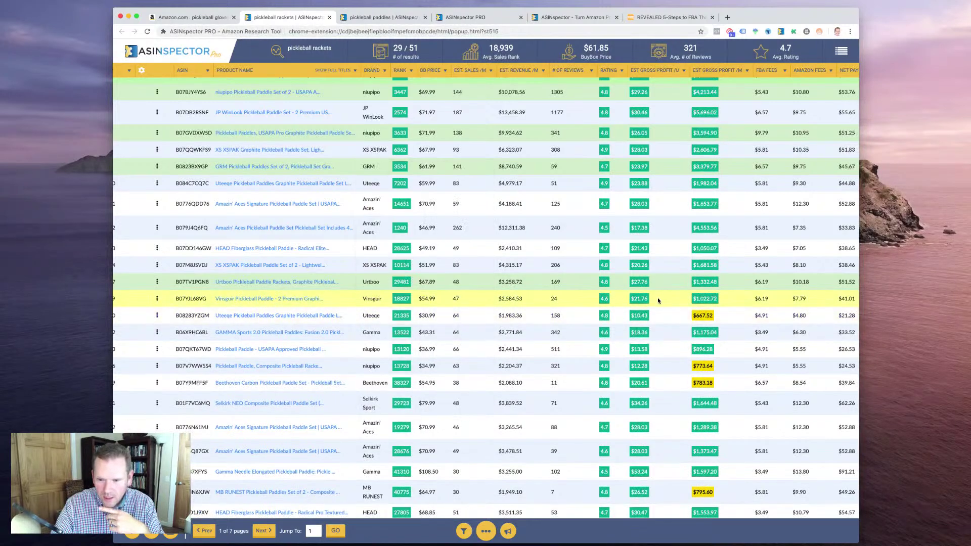
left_click_drag(630, 282, 657, 278)
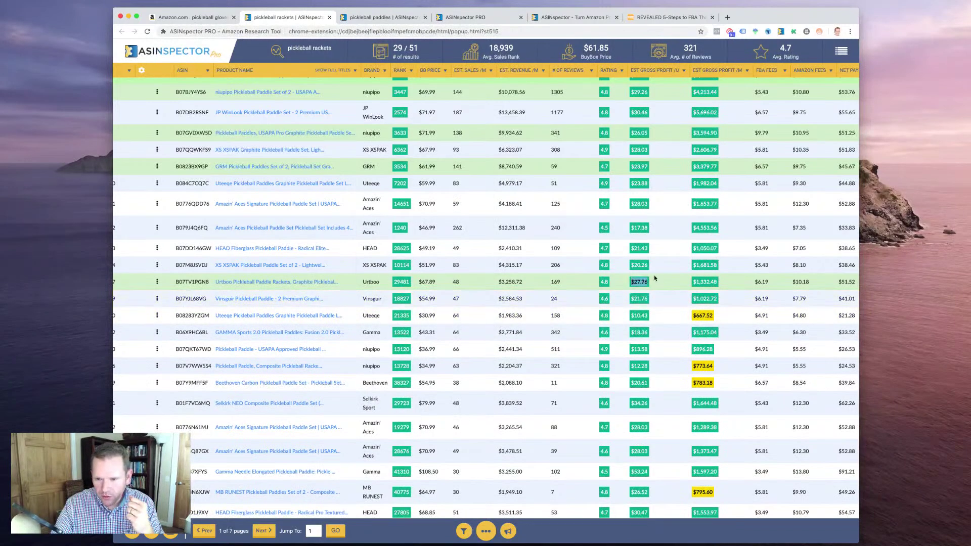
Compare the sales rank and estimated monthly gross profit of the Urtboo paddle set with the Amazin' Aces eight-digit-listed set in row 12
scroll(654, 278, "down", 3)
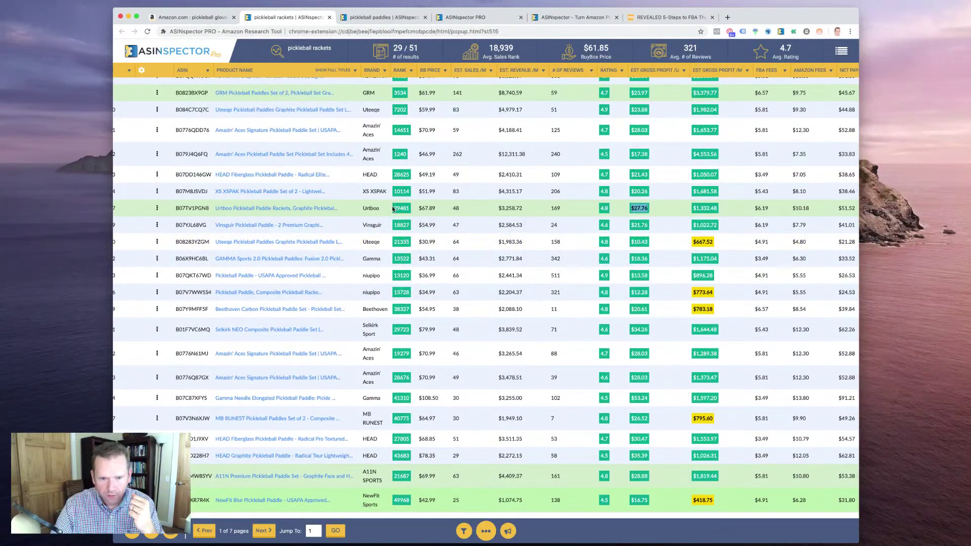
mouse_move(402, 210)
scroll(402, 210, "up", 4)
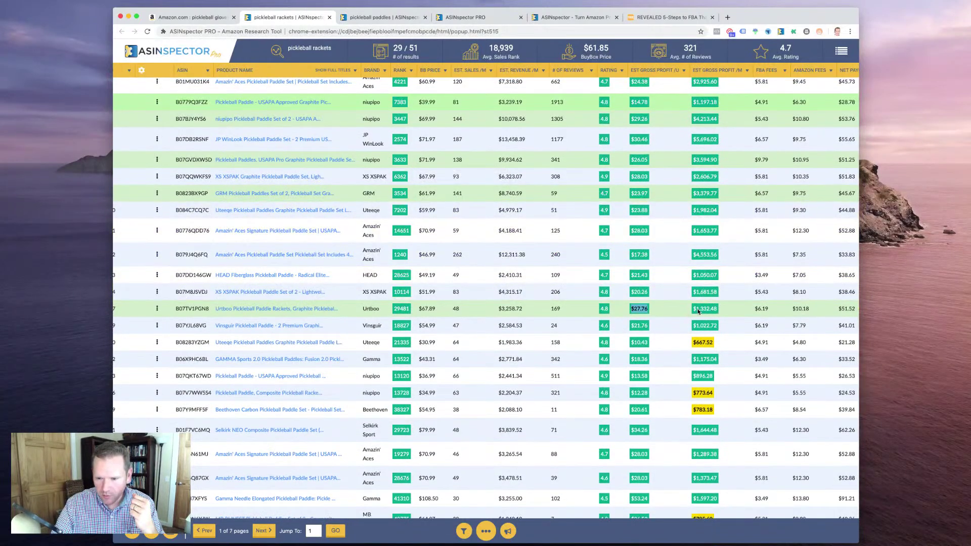
left_click_drag(695, 310, 704, 310)
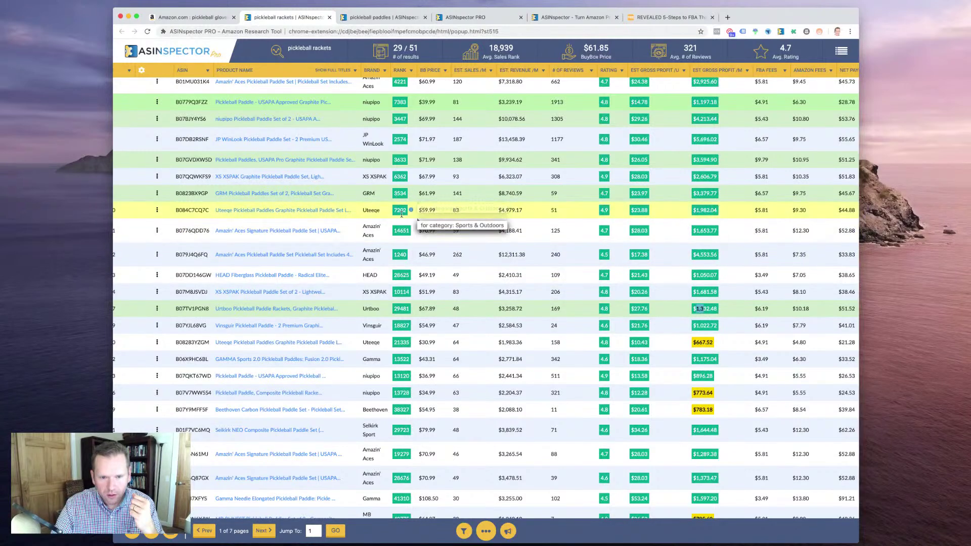
mouse_move(398, 177)
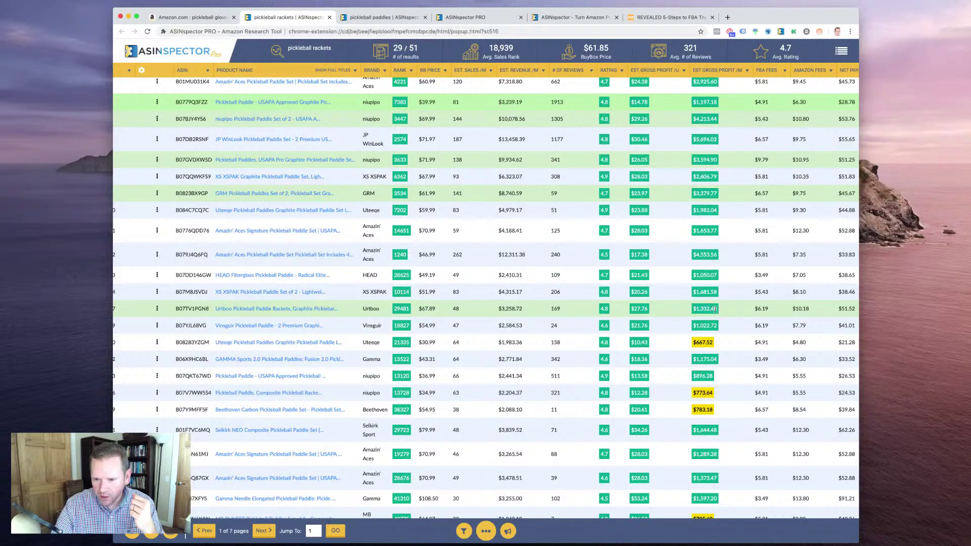
double_click(709, 309)
scroll(703, 253, "down", 1)
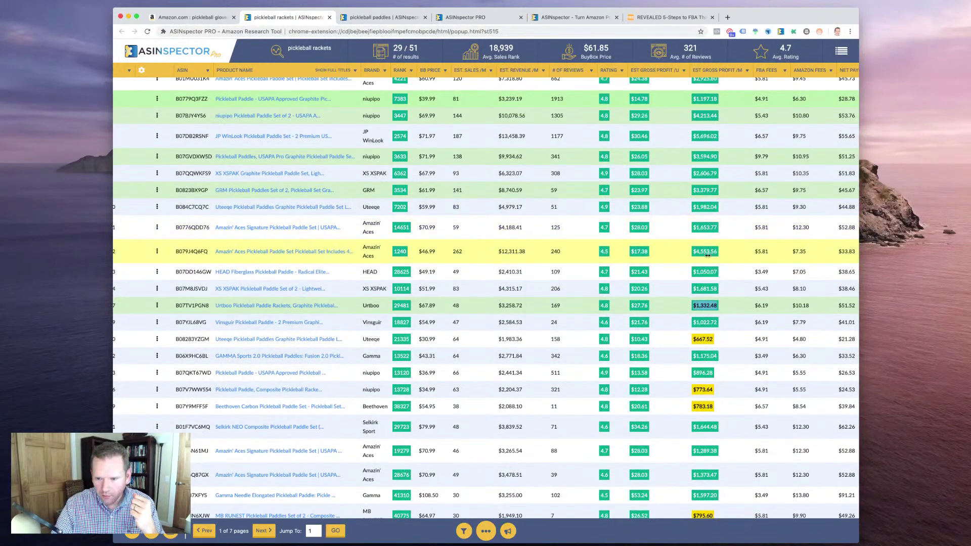
left_click_drag(697, 251, 708, 251)
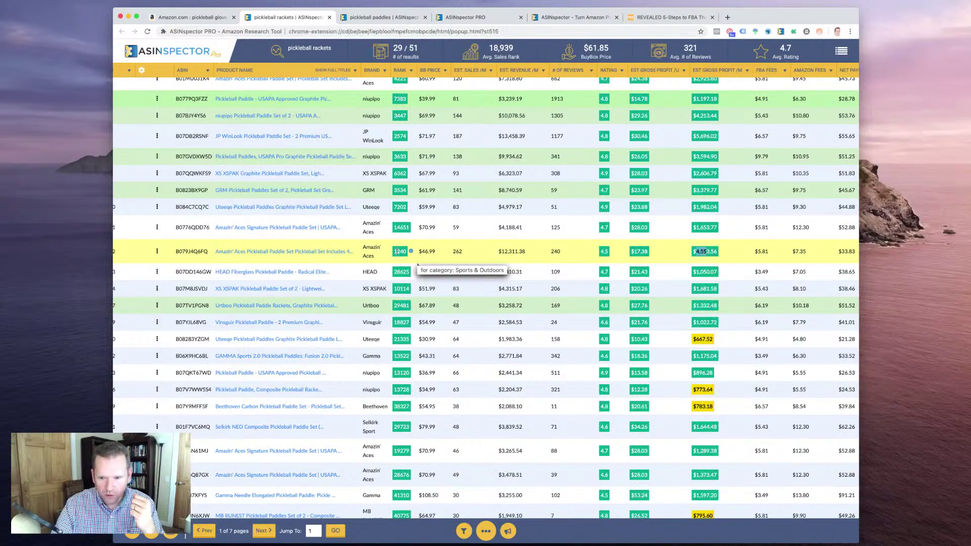
scroll(739, 340, "down", 2)
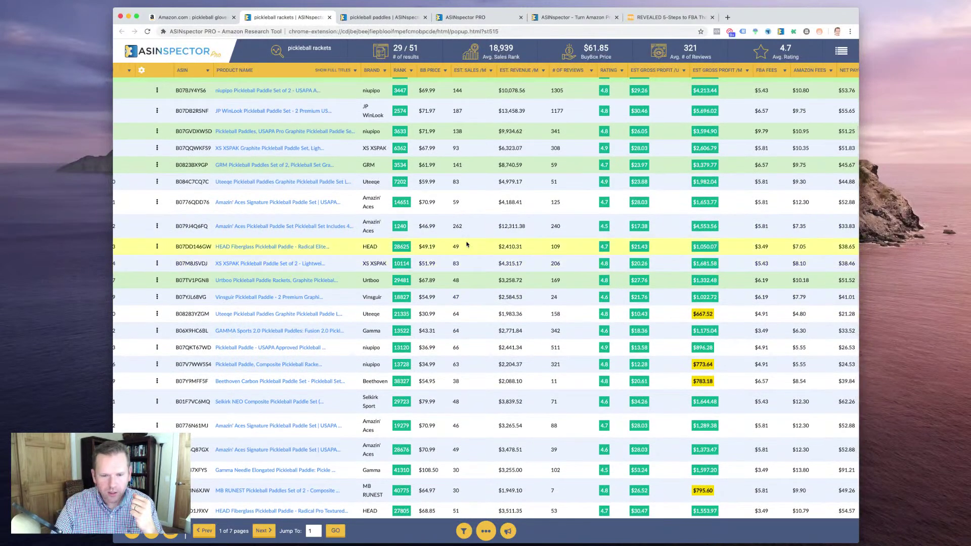
Check the estimated monthly sales, review counts and number of sellers across the remaining filtered paddles
scroll(453, 241, "down", 2)
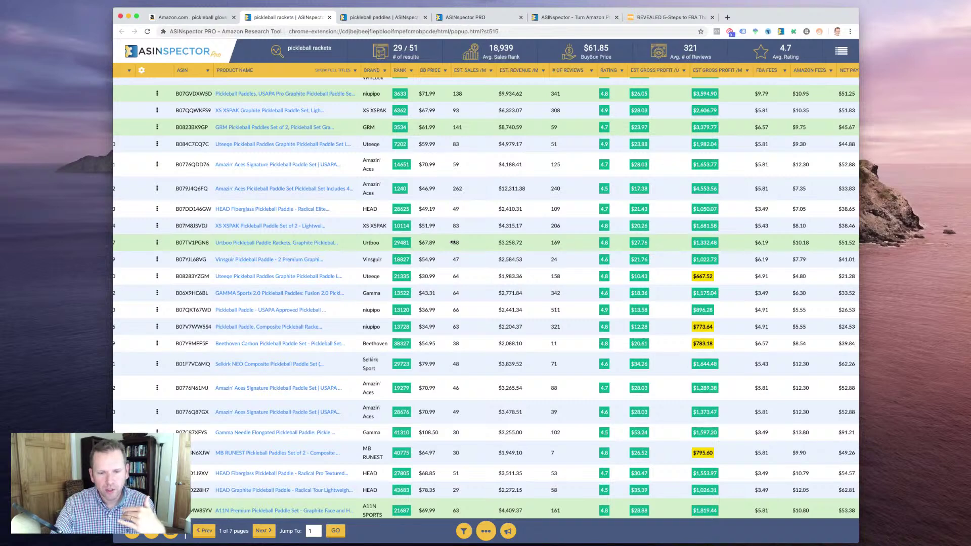
scroll(493, 246, "left", 3)
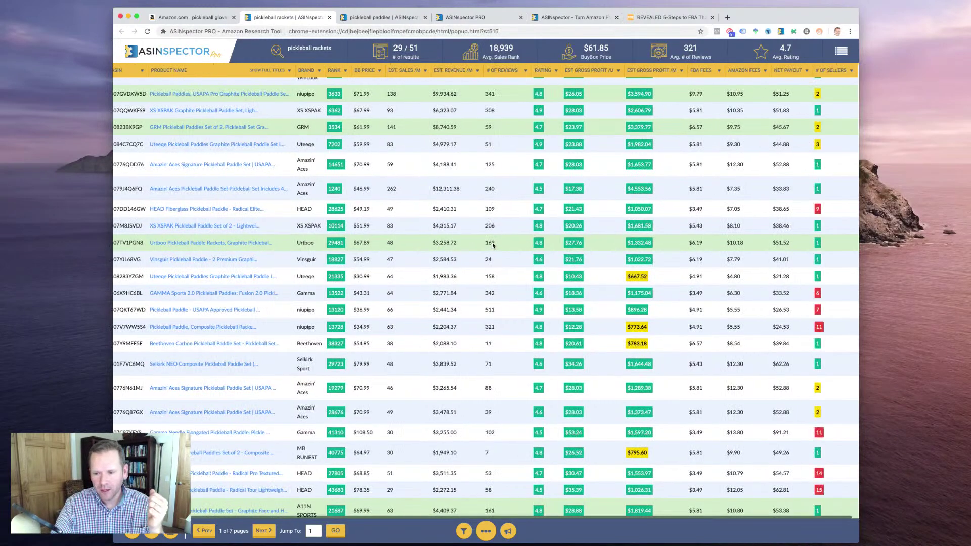
scroll(493, 243, "down", 1)
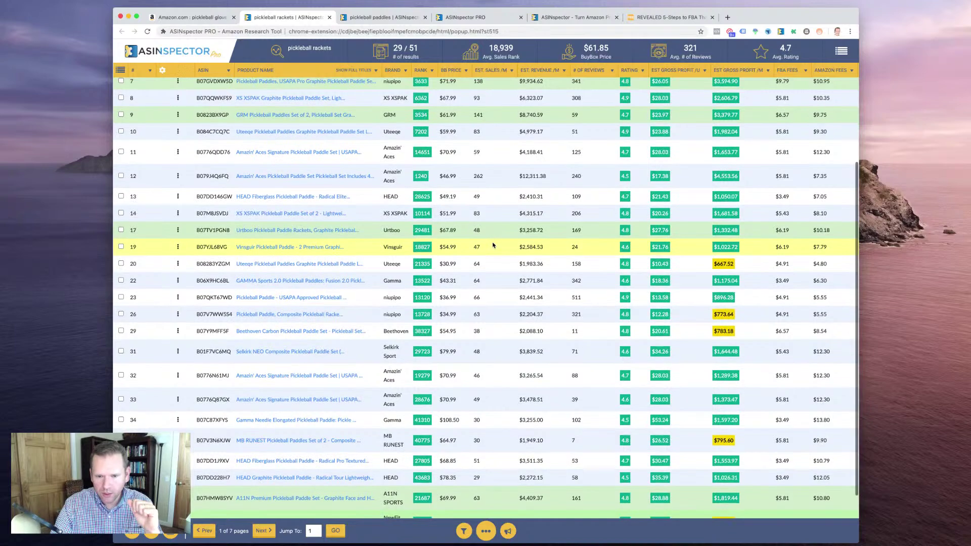
scroll(493, 246, "down", 2)
mouse_move(429, 293)
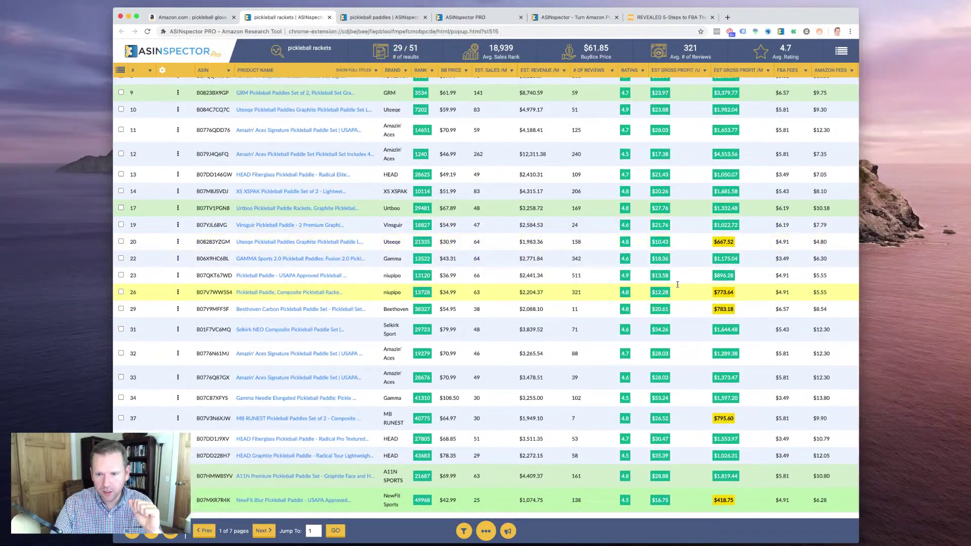
scroll(664, 259, "up", 10)
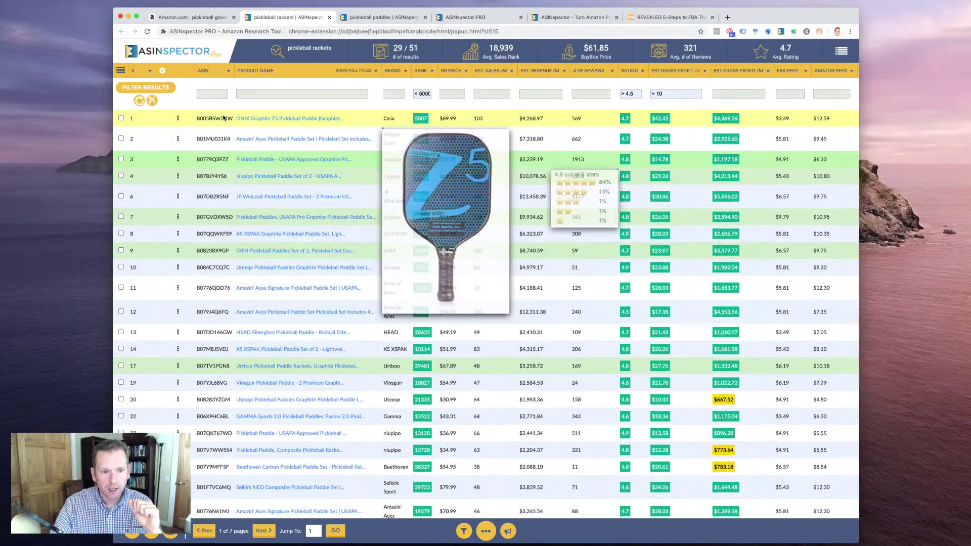
Open the NET Payout Profit Calculator for the ONIX Graphite Z5 paddle and examine its selling fee, net payout and gross profit per unit
left_click(178, 117)
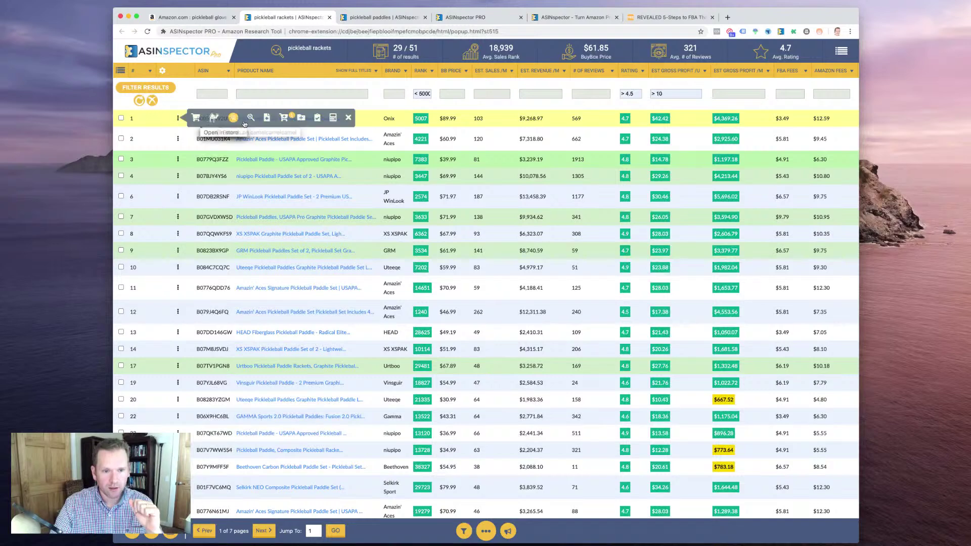
left_click(333, 117)
double_click(505, 373)
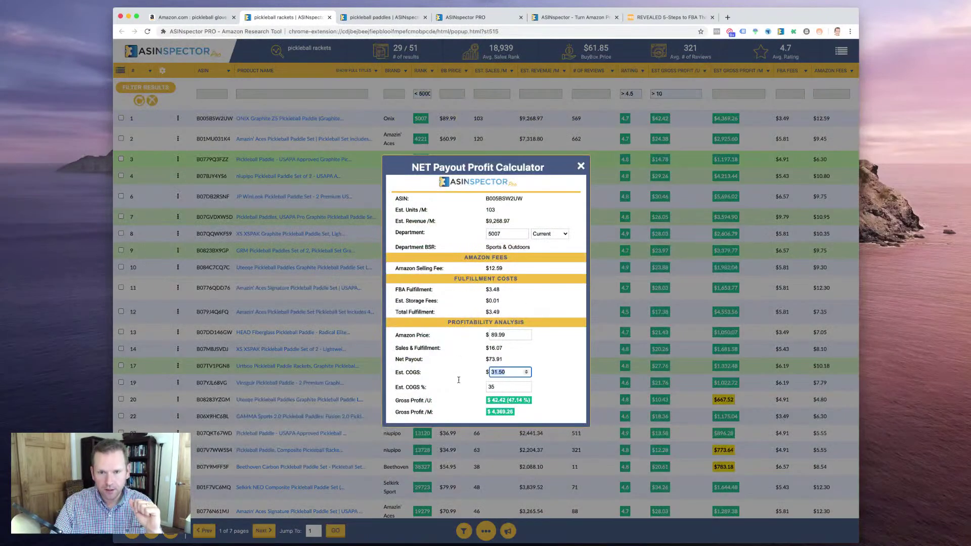
left_click(460, 382)
left_click_drag(504, 268, 491, 272)
left_click_drag(517, 357, 481, 364)
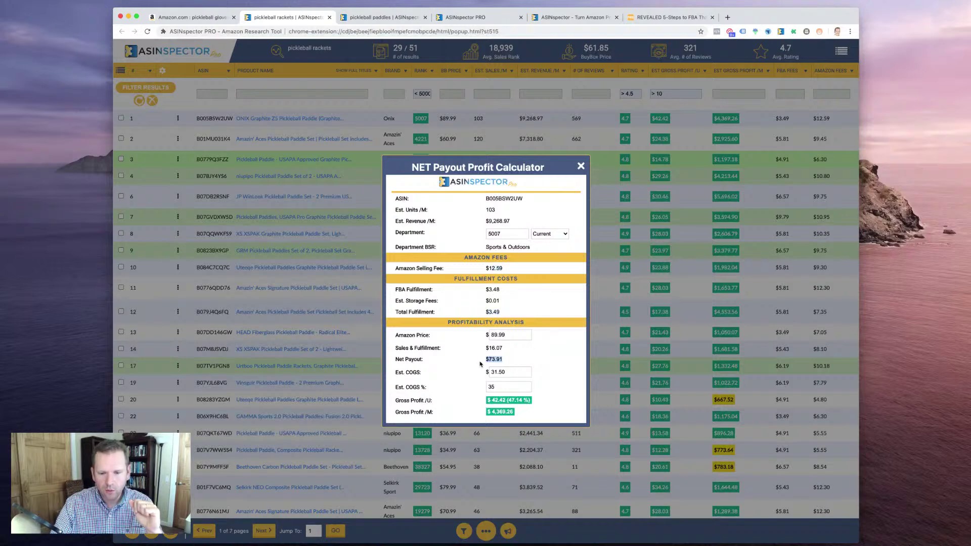
left_click_drag(488, 400, 504, 401)
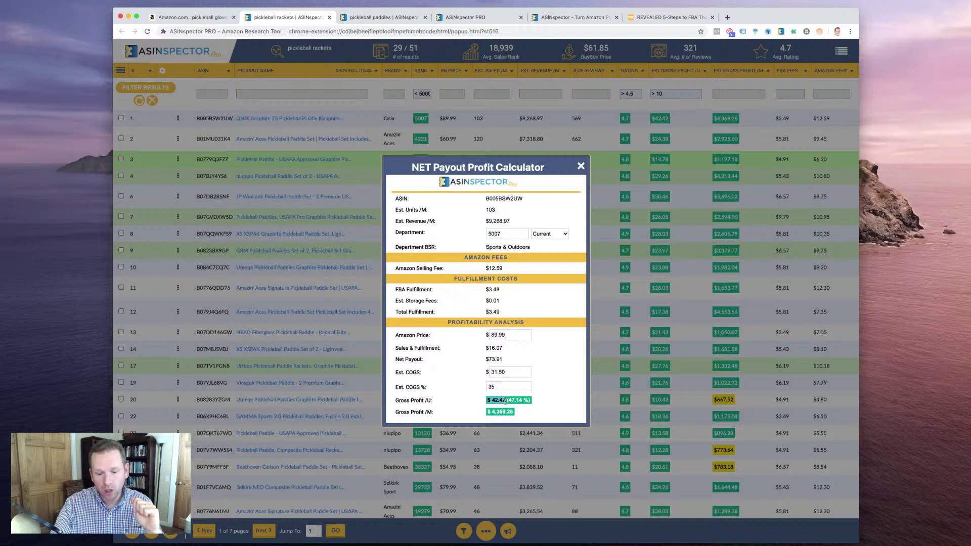
Vary the ONIX paddle's estimated COGS percentage down and up to examine the effect on its gross profit
left_click(502, 386)
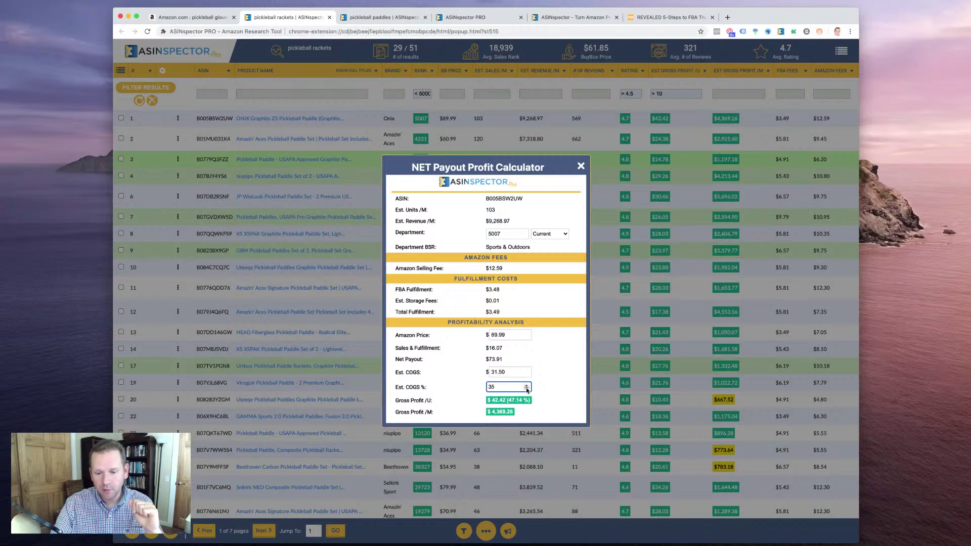
left_click(527, 389)
left_click(526, 389)
left_click(526, 389)
left_click(526, 389)
key("shift+Tab")
left_click(526, 384)
left_click(526, 384)
left_click(527, 385)
left_click(527, 384)
left_click(526, 384)
left_click(526, 372)
left_click(470, 392)
Close the profit calculator and check the JP WinLook paddle set's estimated gross profit per unit
left_click(581, 166)
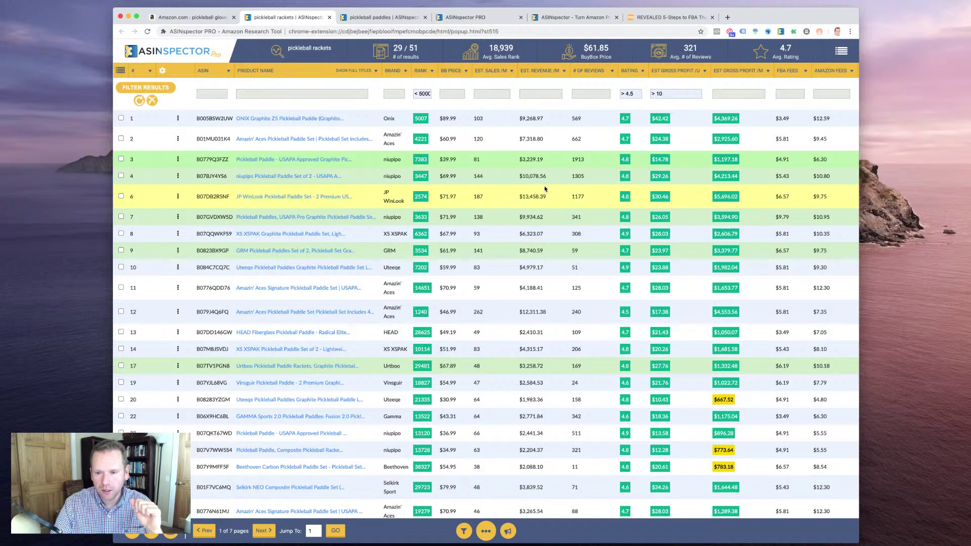
left_click_drag(676, 200, 658, 200)
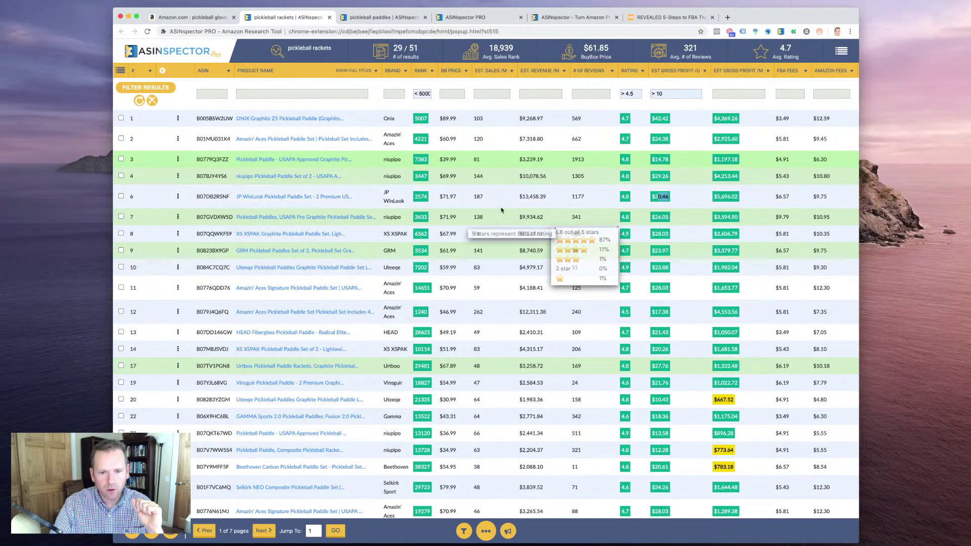
Close the pickleball paddles and pickleball rackets results, and run ASINspector on the Amazon search for pickleball gloves
left_click(350, 19)
left_click(308, 18)
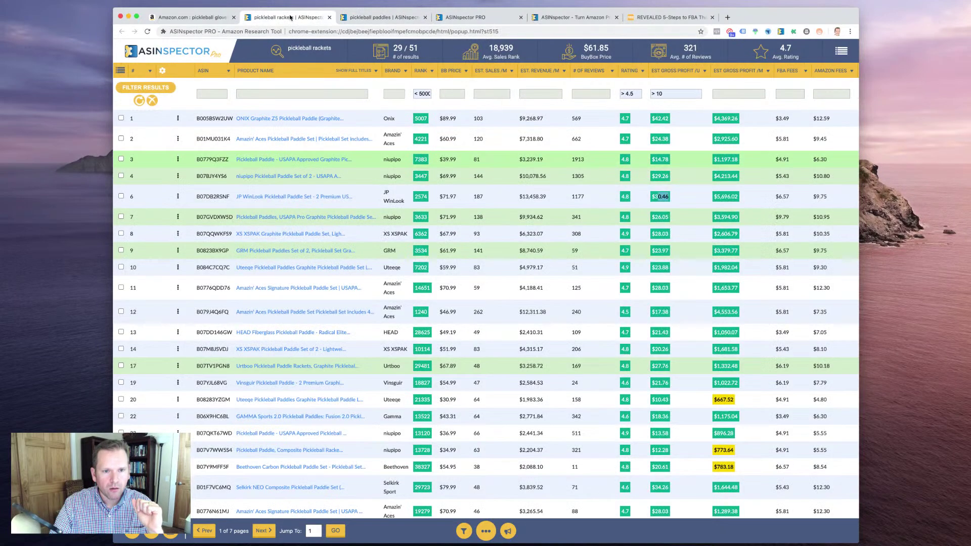
left_click(384, 17)
left_click(425, 17)
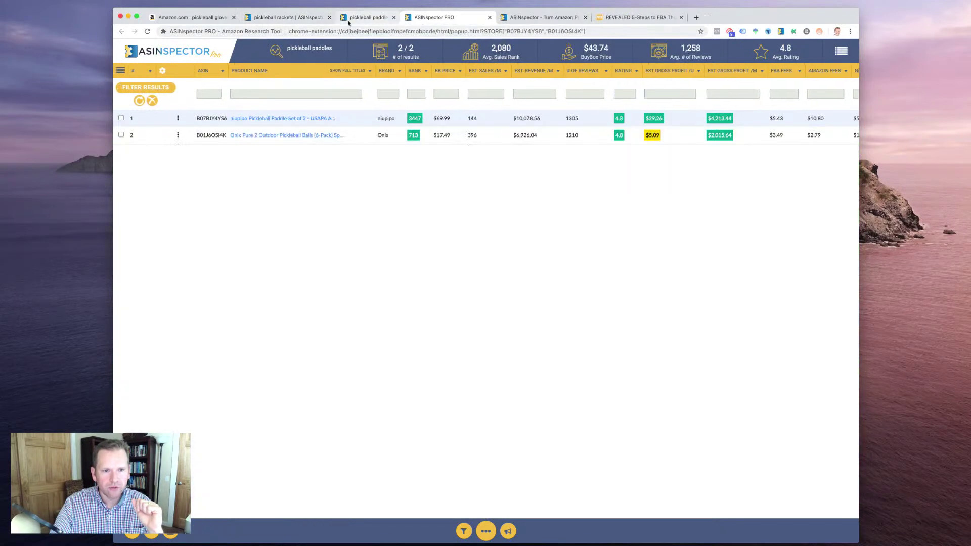
left_click(299, 18)
left_click(191, 17)
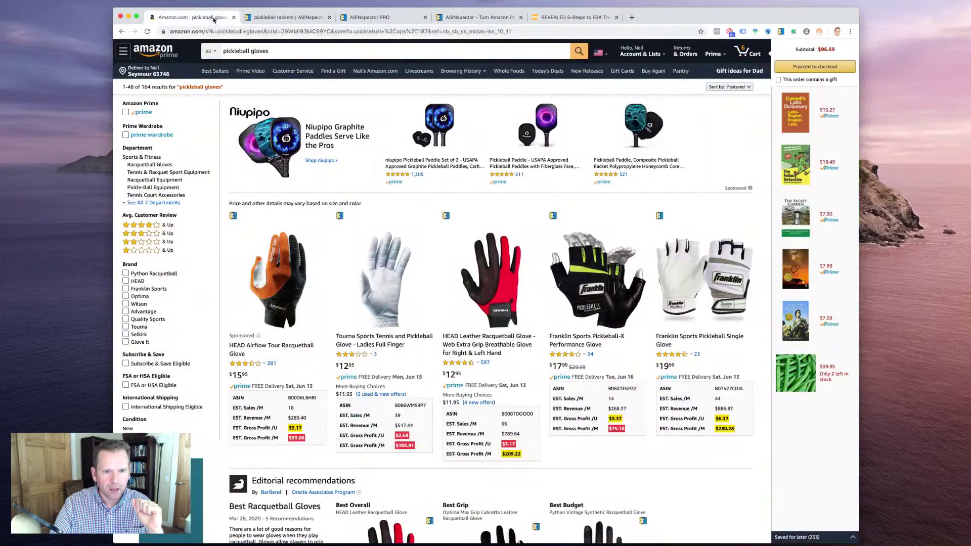
left_click(329, 17)
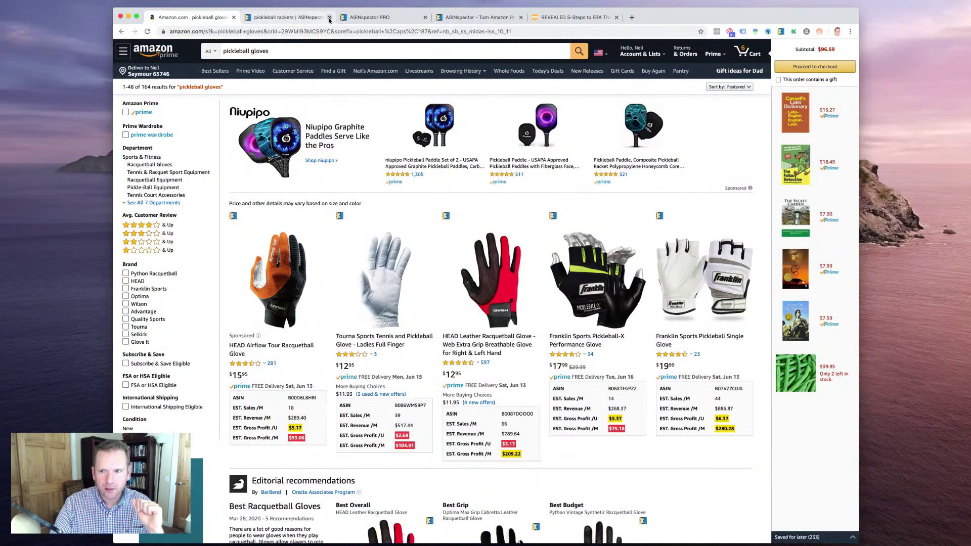
left_click(780, 31)
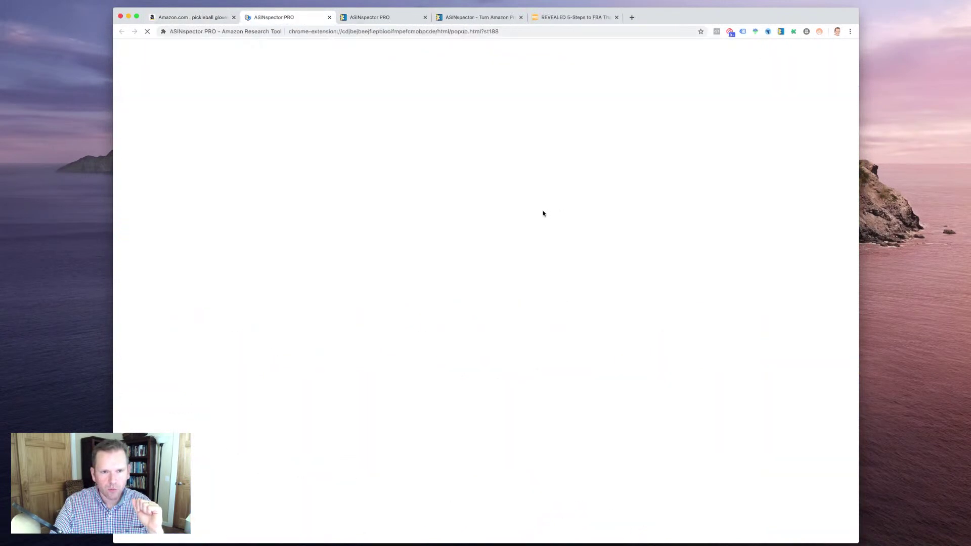
Filter the glove results to estimated gross profit per unit > 10 and rating > 4.5, with an upper limit on sales rank
mouse_move(286, 122)
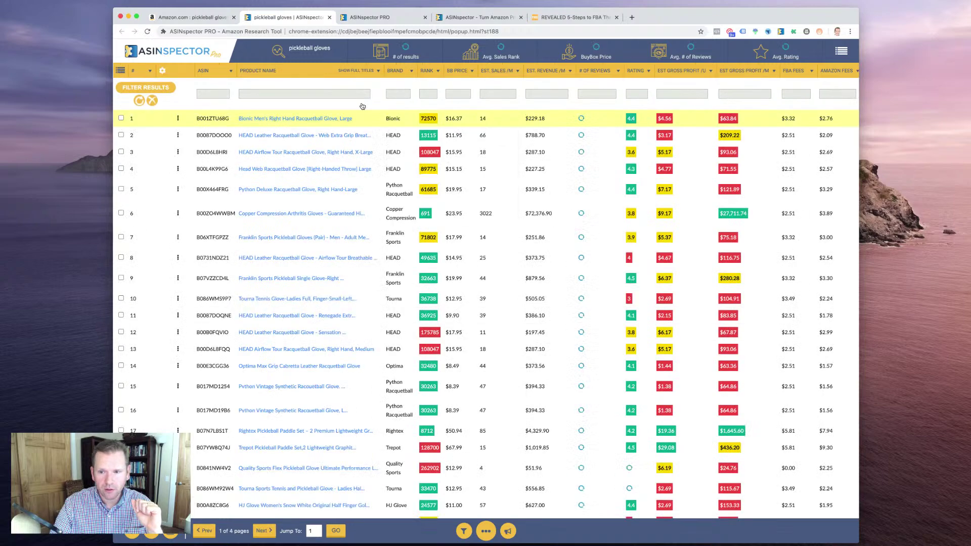
left_click(690, 95)
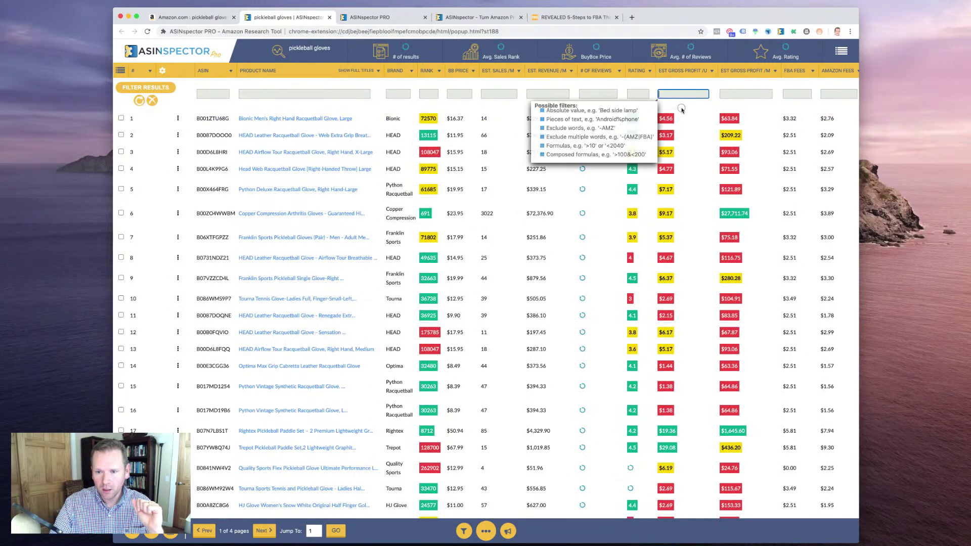
type("> 10")
left_click(647, 96)
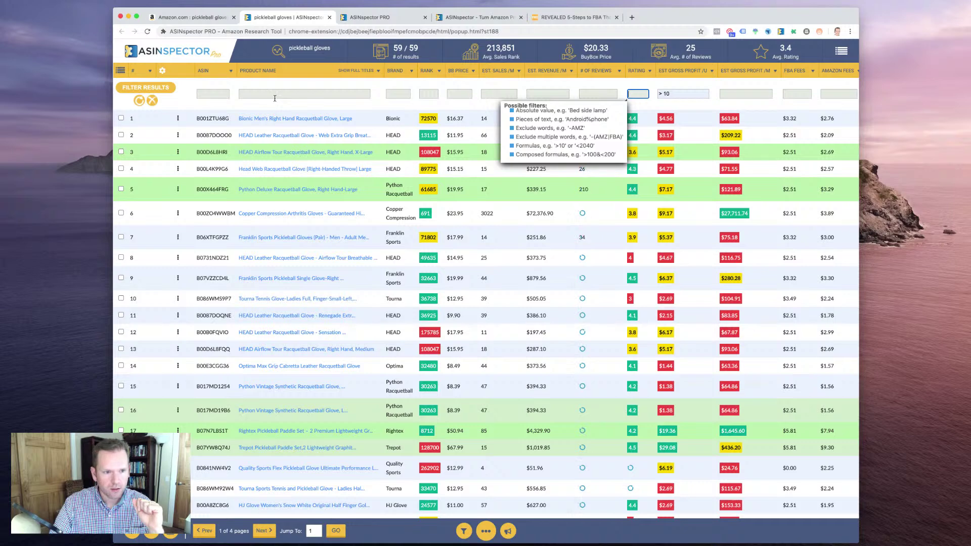
left_click(155, 89)
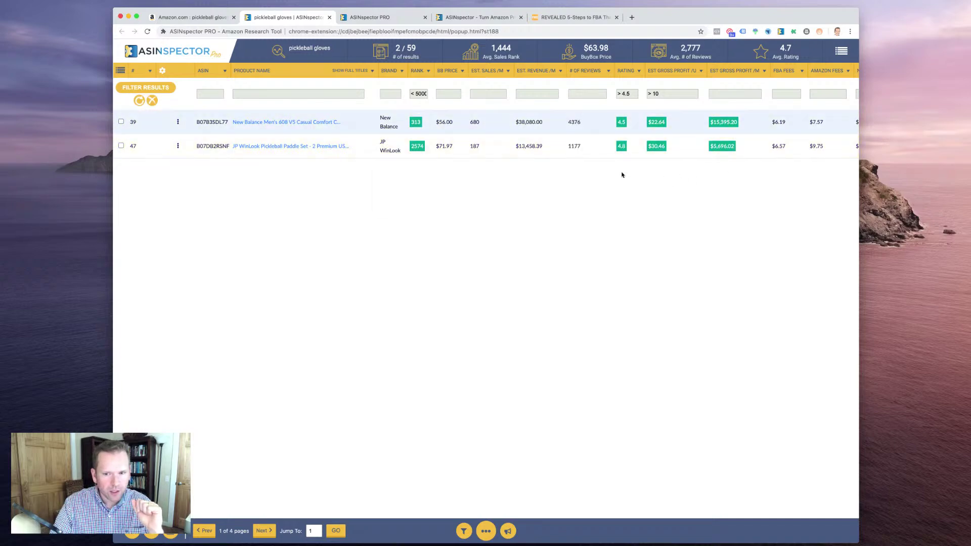
Open the Amazon listing of the New Balance Men's 608 V5 shoe, dismiss the AmazonSmile offer, inspect the product and close the listing
mouse_move(340, 121)
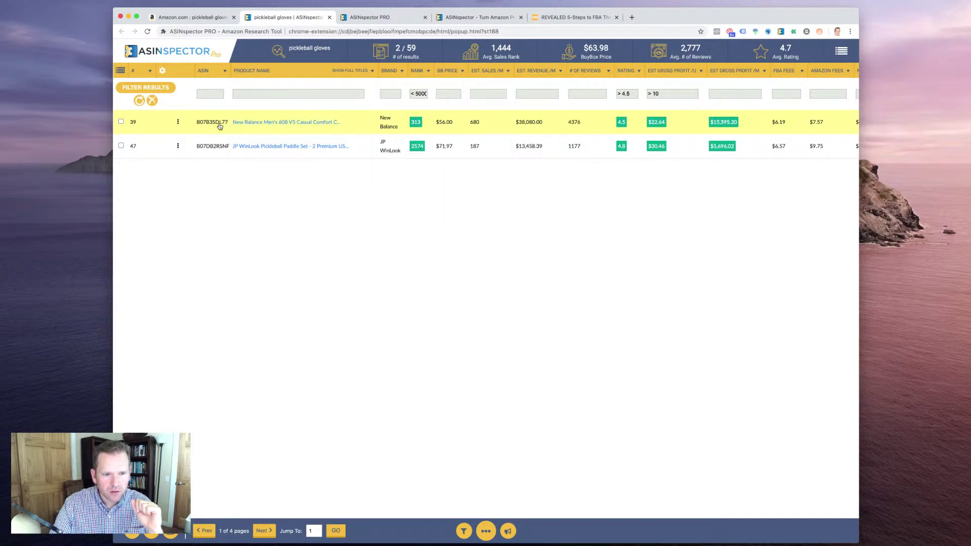
left_click(287, 123)
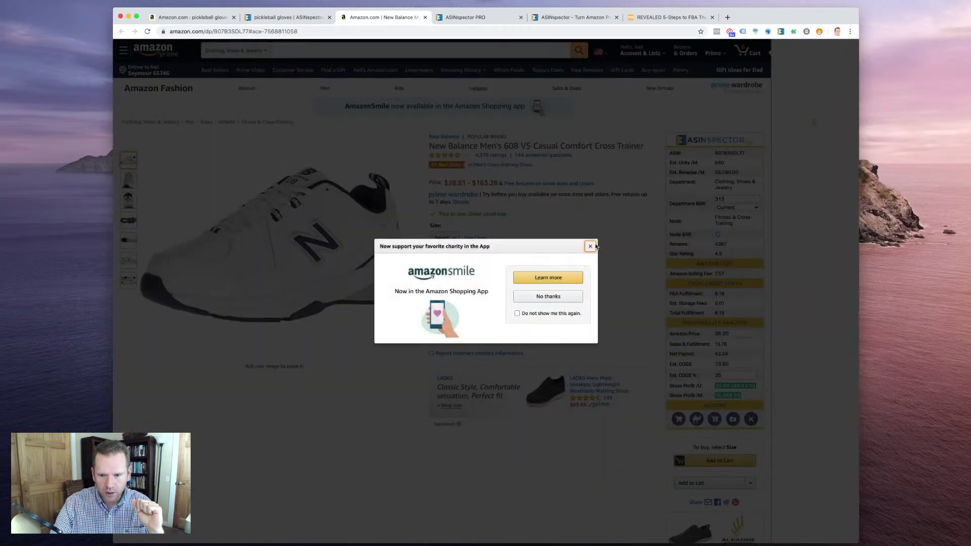
left_click(591, 246)
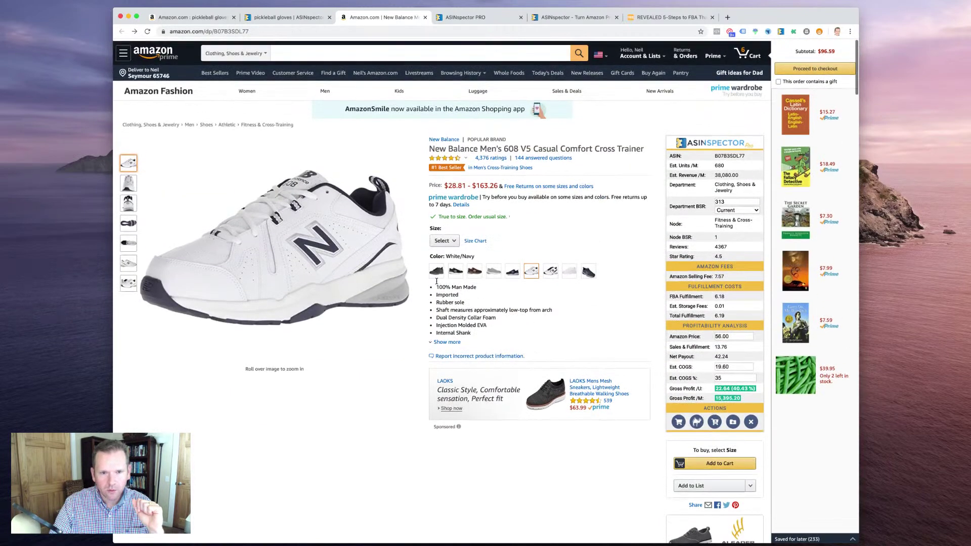
left_click(425, 19)
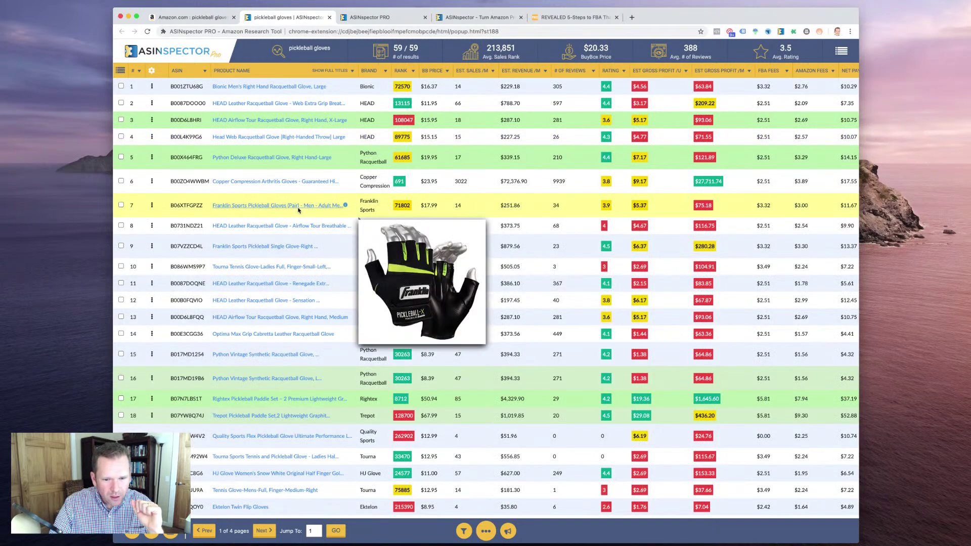
Remove the filters and review the full pickleball glove results, comparing product images, ratings and estimated gross profits
scroll(309, 283, "down", 2)
scroll(545, 257, "down", 3)
mouse_move(321, 196)
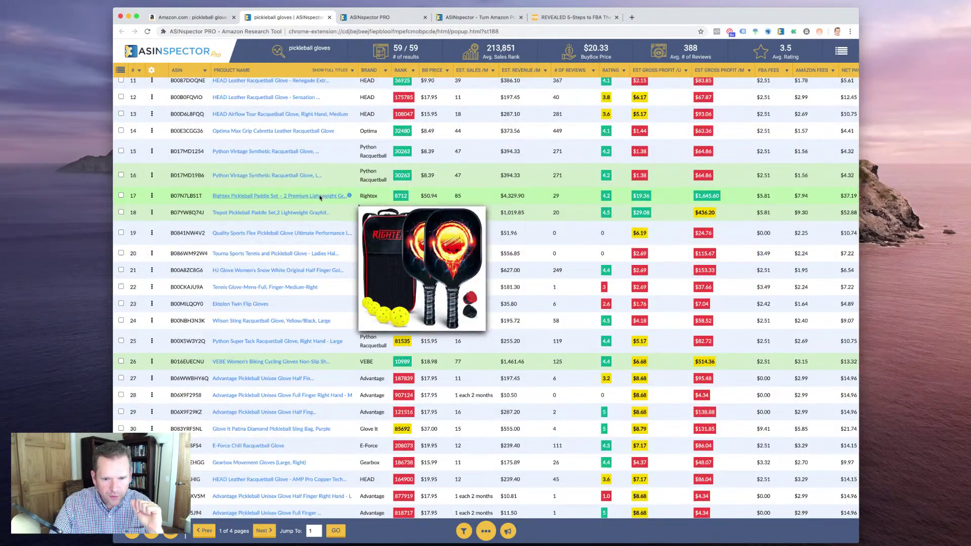
scroll(344, 243, "down", 5)
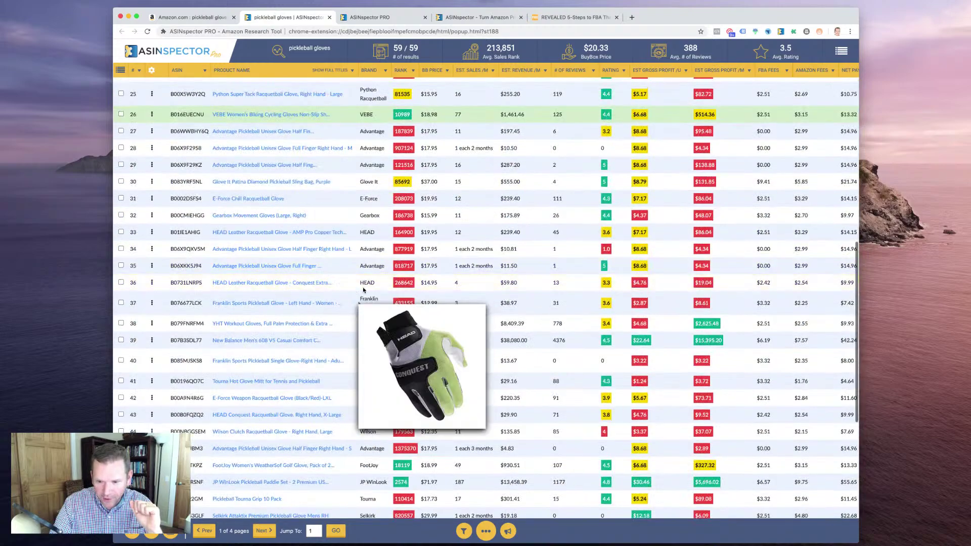
mouse_move(300, 328)
scroll(300, 328, "up", 9)
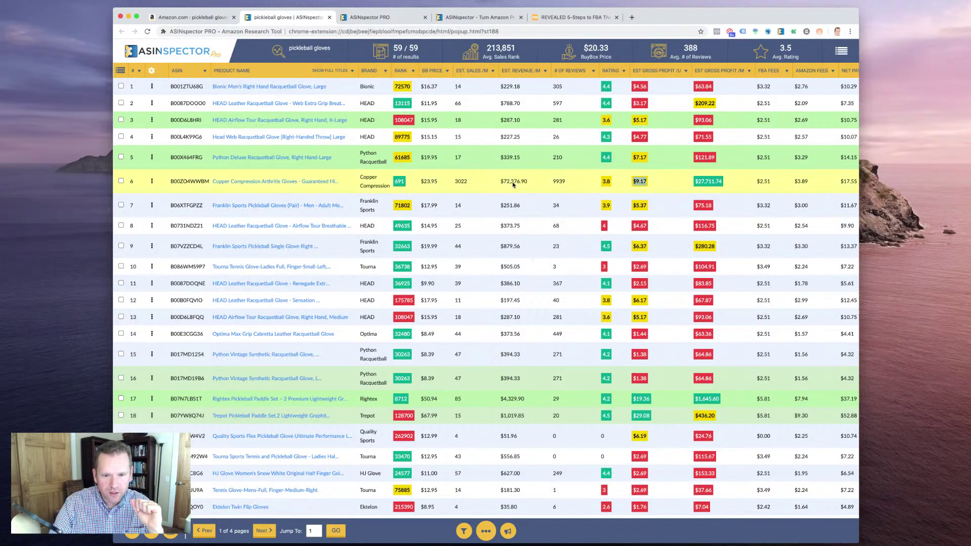
Open the Copper Compression Arthritis Gloves listing and examine its product images, ratings, description and profitability data
left_click(308, 181)
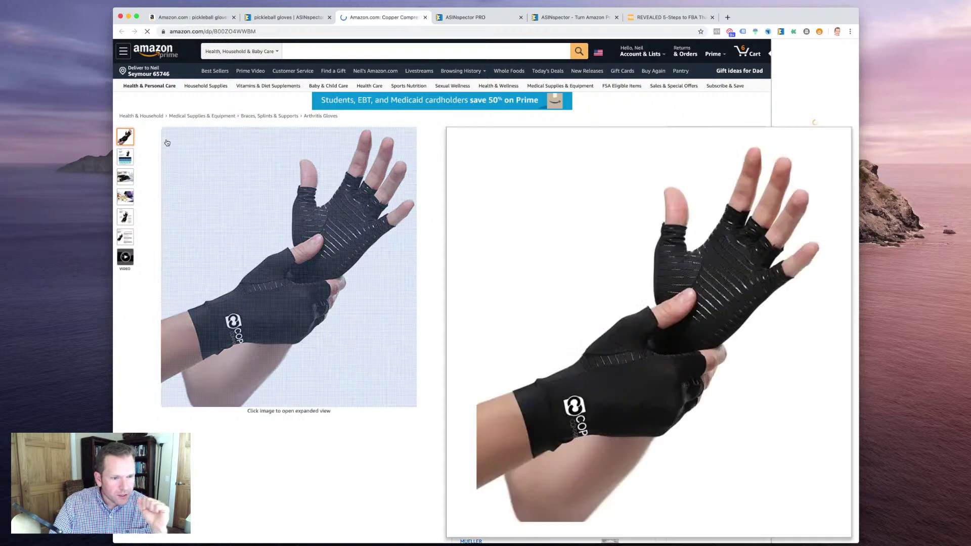
mouse_move(129, 199)
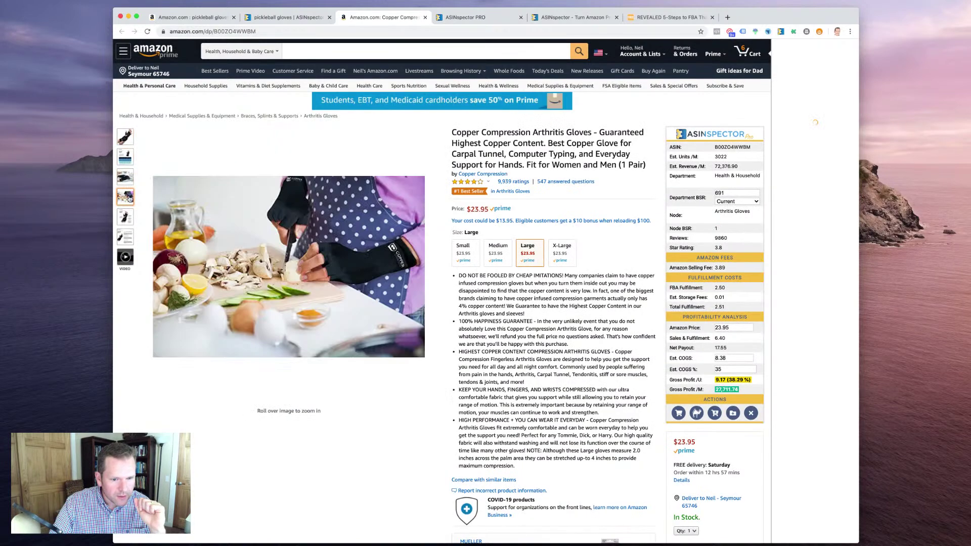
mouse_move(126, 221)
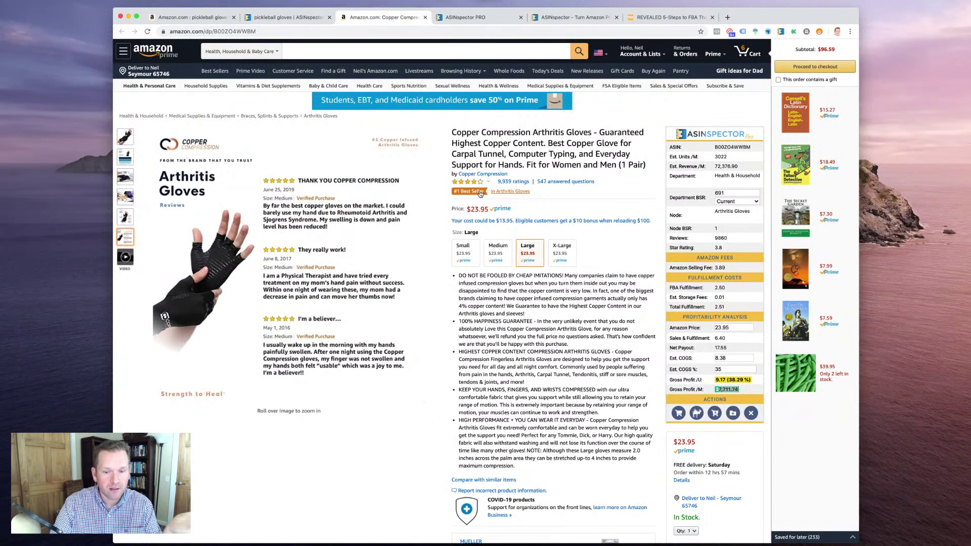
scroll(480, 193, "down", 1)
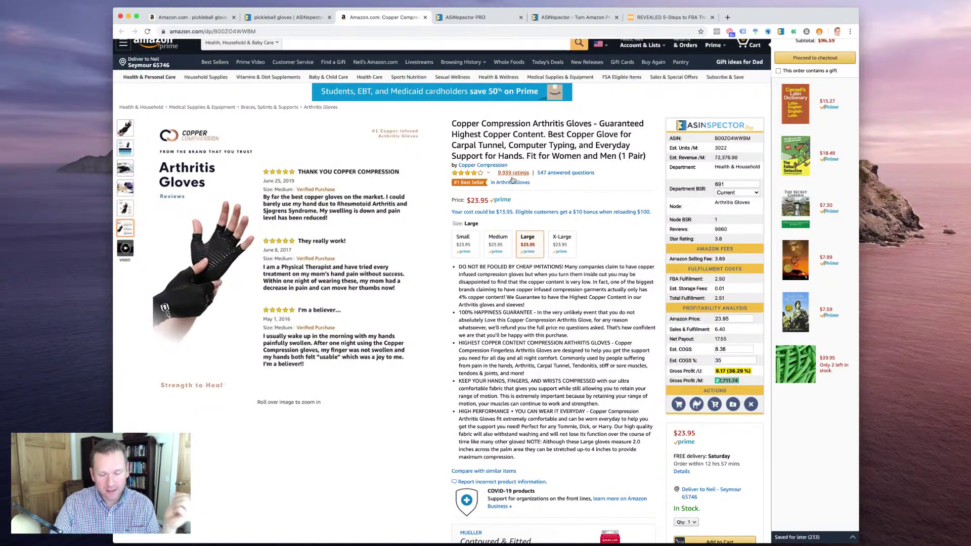
scroll(498, 306, "down", 3)
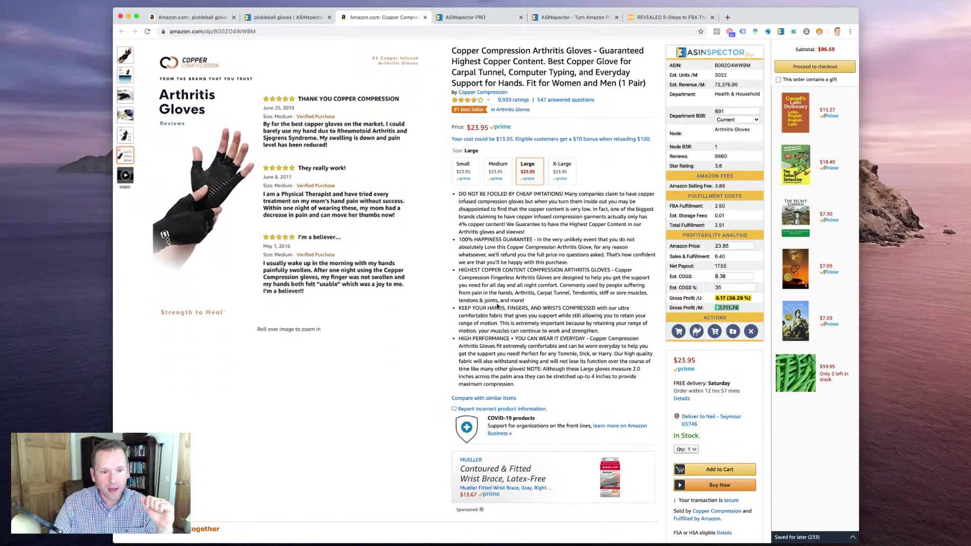
scroll(494, 304, "up", 1)
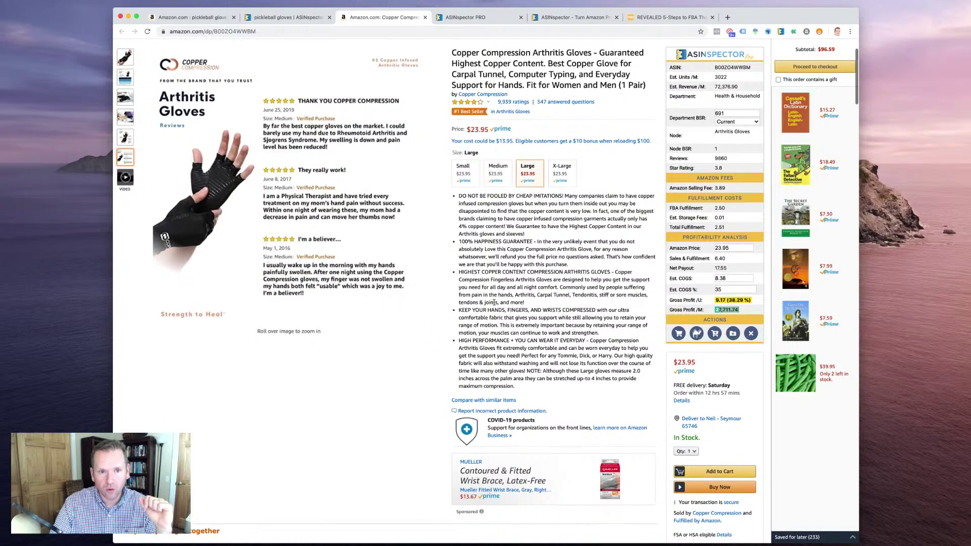
Return to the pickleball gloves results and review the prices and estimated sales of the listed gloves again
left_click(304, 23)
scroll(441, 209, "down", 1)
left_click(459, 197)
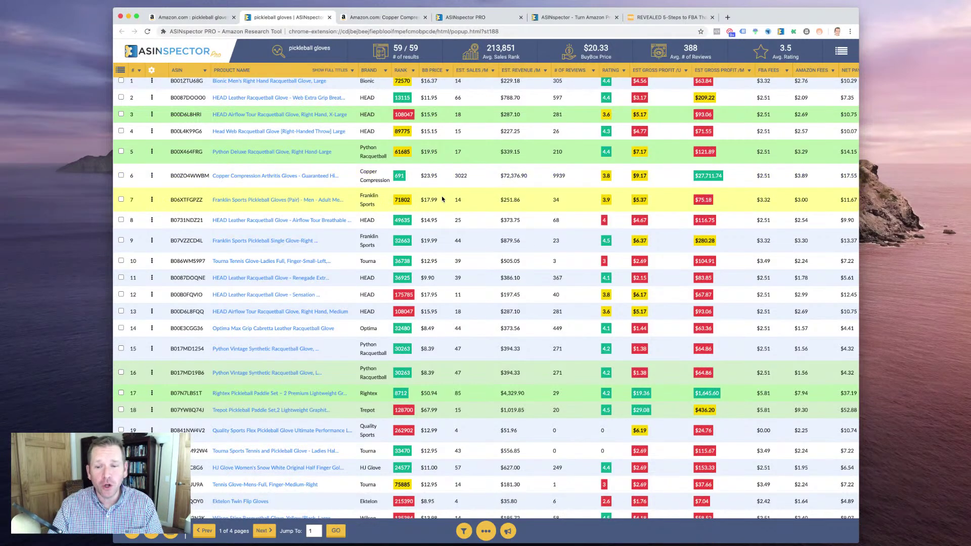
scroll(438, 197, "up", 1)
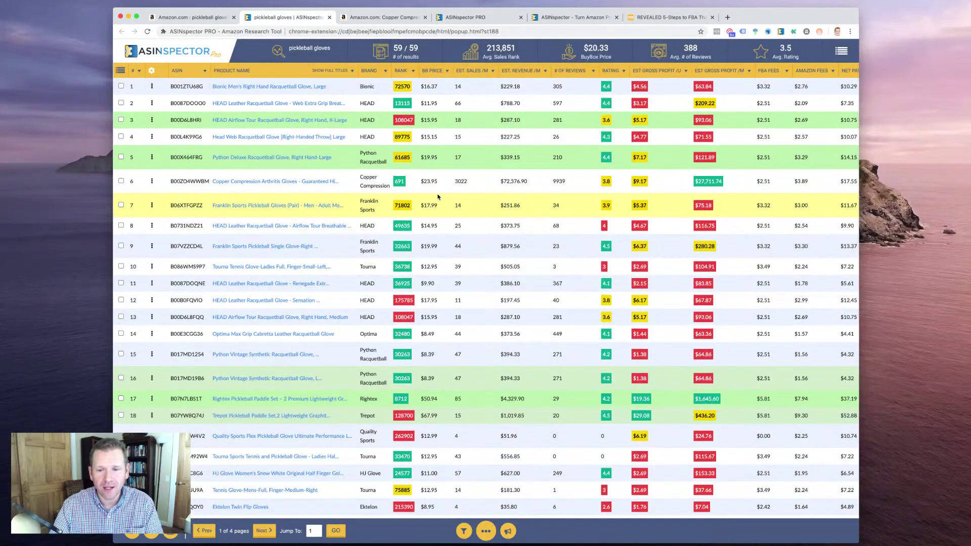
scroll(438, 197, "down", 10)
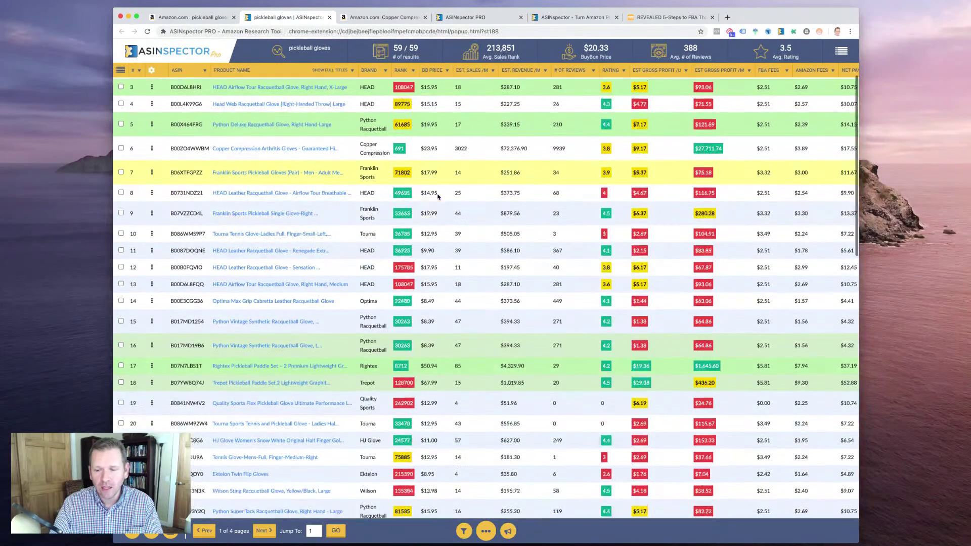
scroll(438, 196, "up", 3)
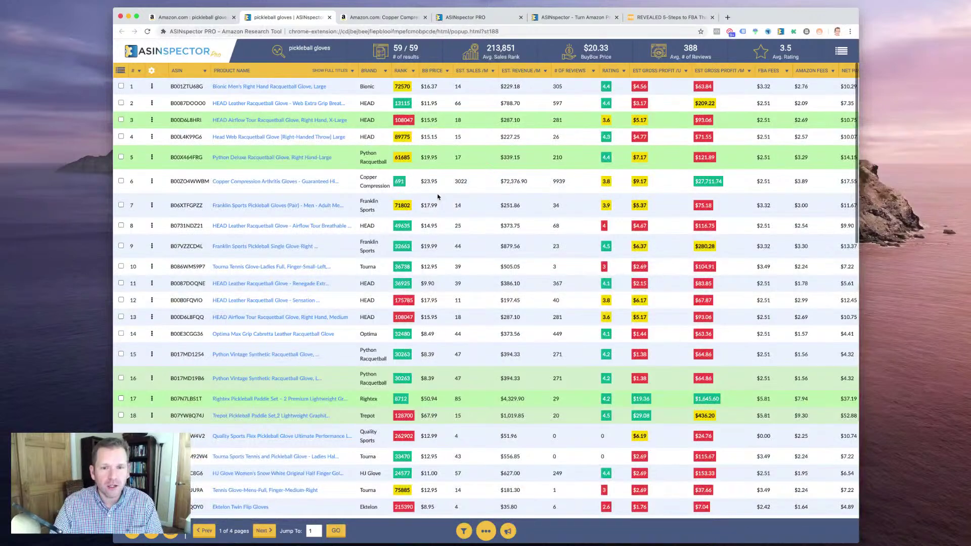
Switch to the ASINspector website and find the pricing of the ASINspector and ASINspector PRO+ plans
left_click(465, 17)
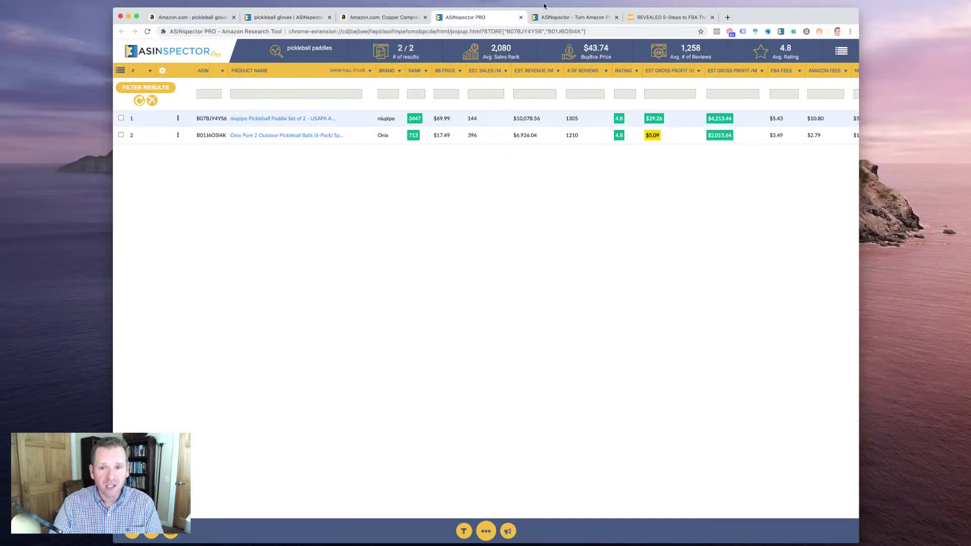
left_click(571, 17)
left_click_drag(250, 143, 436, 225)
left_click(426, 223)
scroll(399, 204, "down", 15)
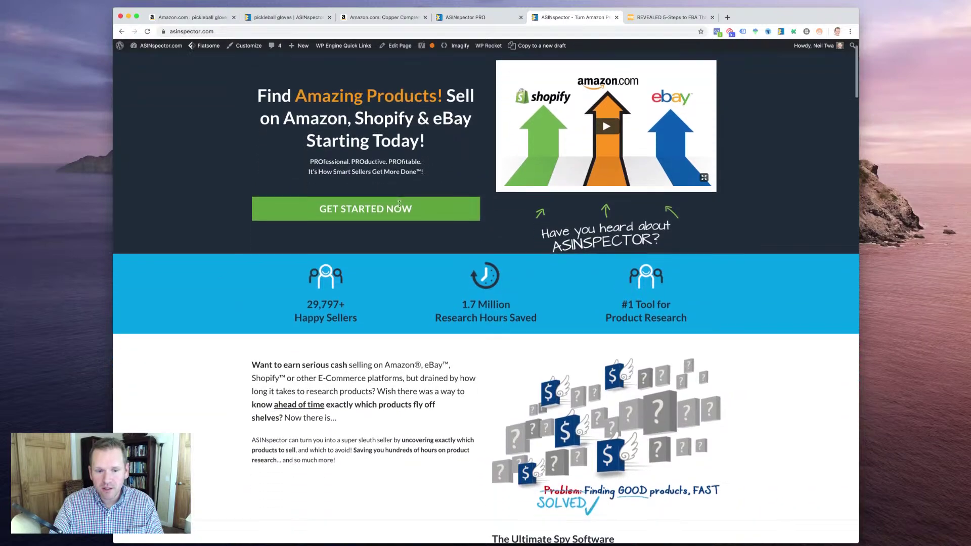
scroll(420, 225, "down", 3)
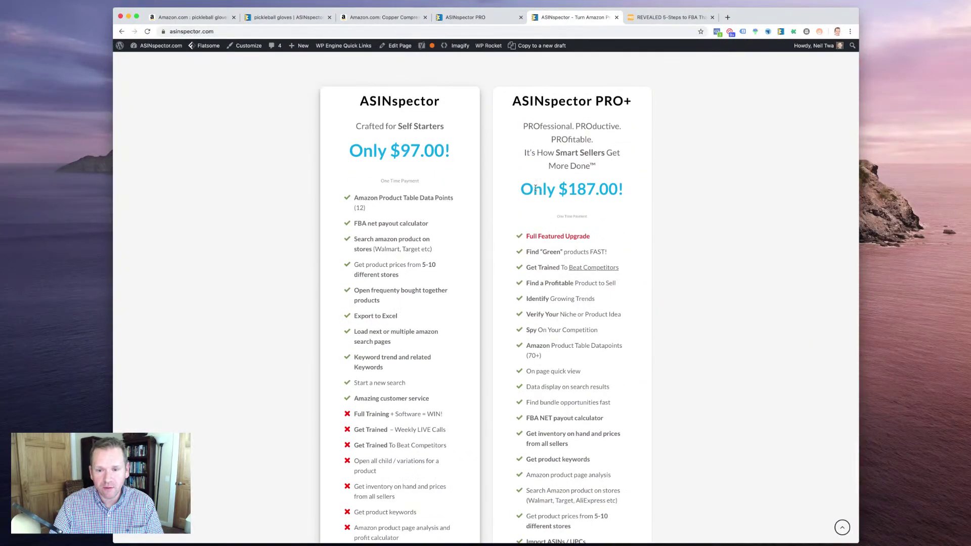
left_click_drag(625, 188, 509, 206)
left_click(507, 206)
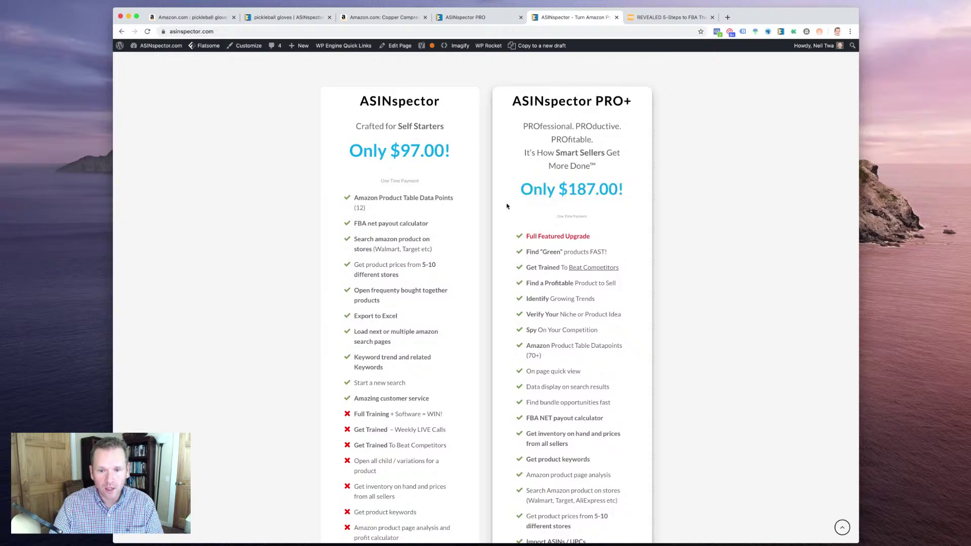
Compare the feature lists of the ASINspector and ASINspector PRO+ plans
scroll(507, 206, "down", 10)
scroll(500, 202, "up", 8)
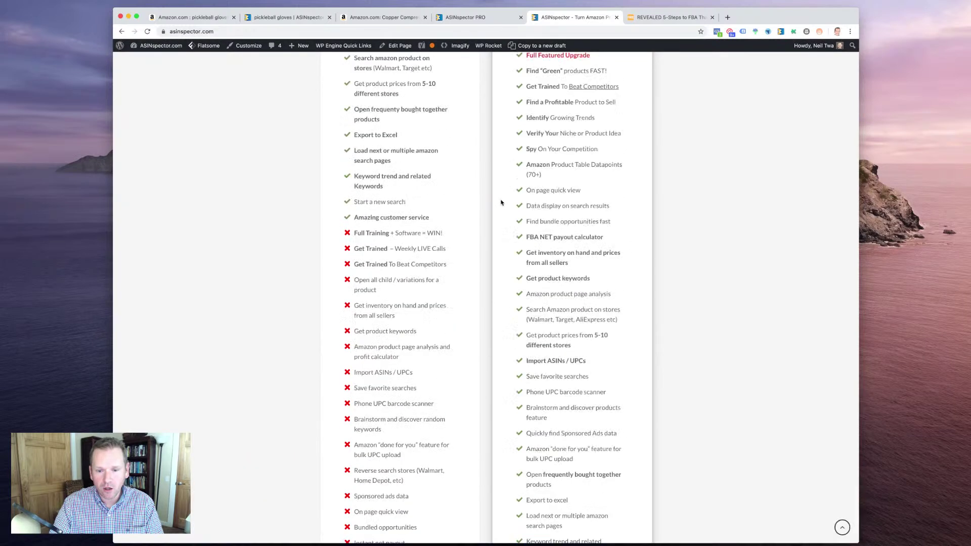
scroll(499, 201, "up", 2)
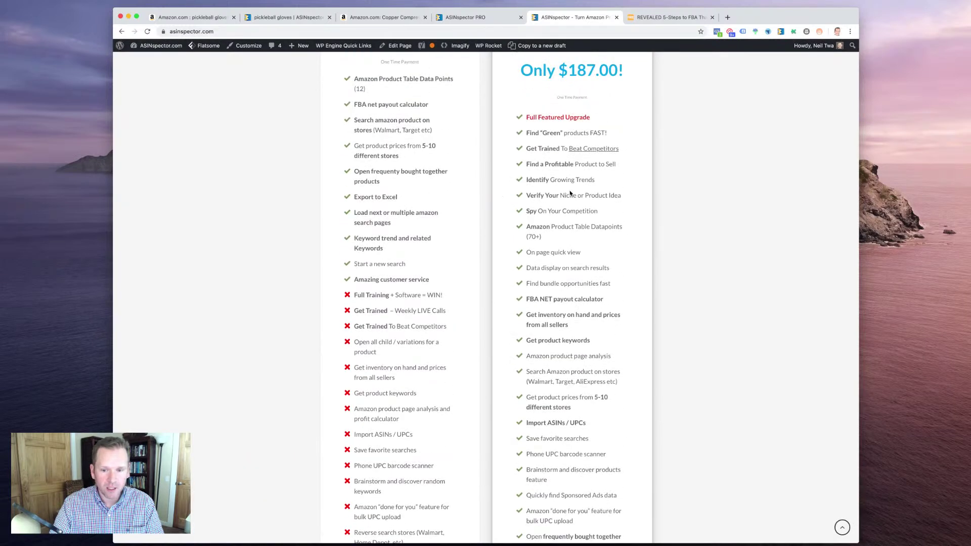
scroll(570, 193, "down", 3)
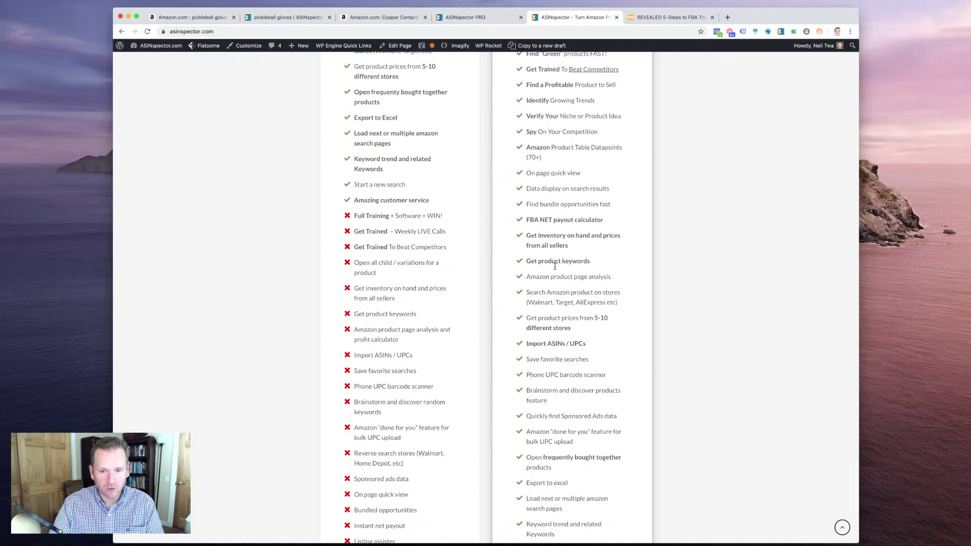
Review the remaining features of the ASINspector and ASINspector PRO+ plans down to the purchase options
scroll(553, 204, "down", 3)
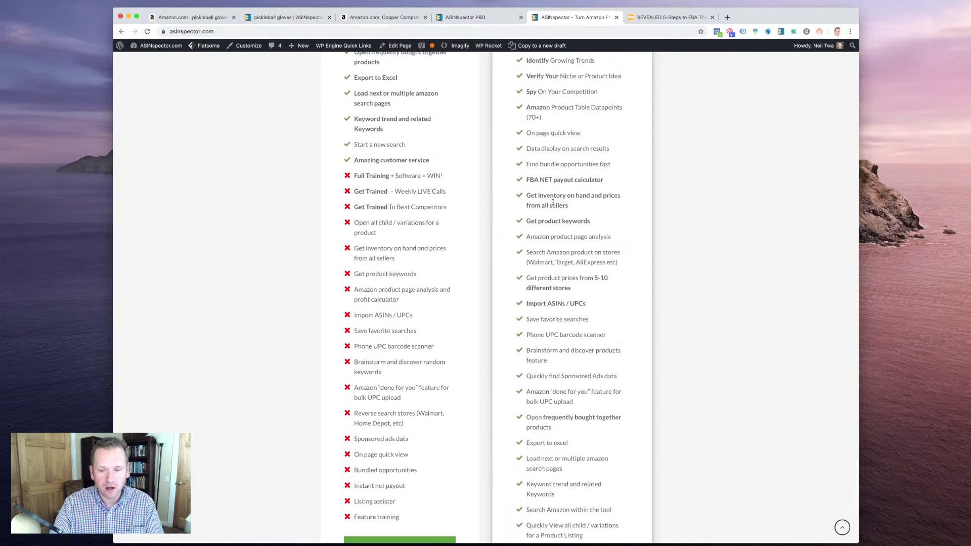
scroll(552, 224, "down", 3)
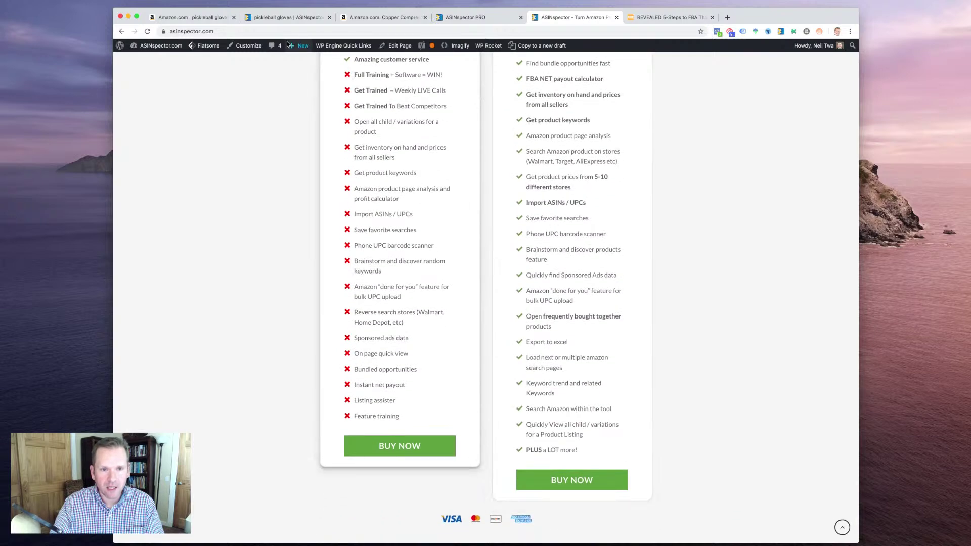
scroll(519, 165, "up", 5)
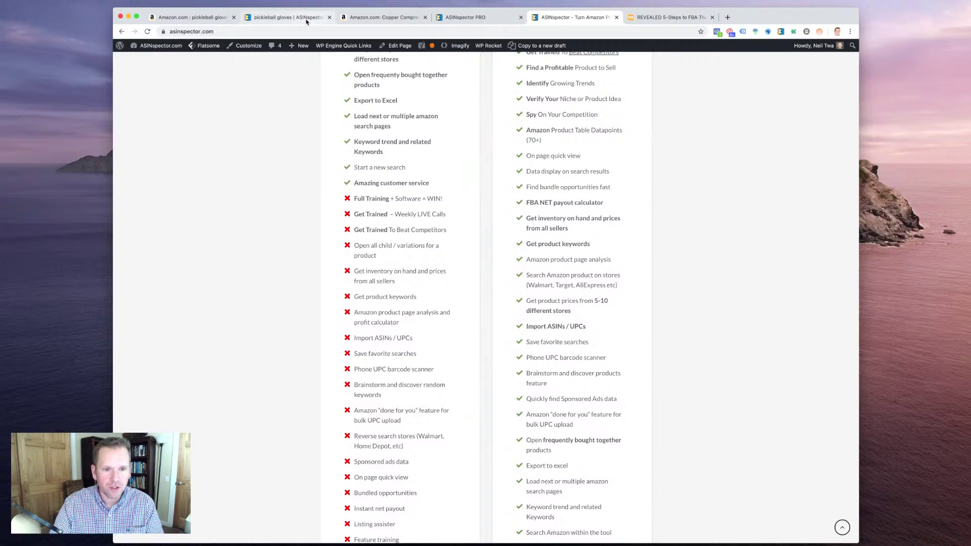
scroll(293, 82, "up", 1)
Review the pickleball gloves results in ASINspector PRO once more and close that results page
left_click(278, 18)
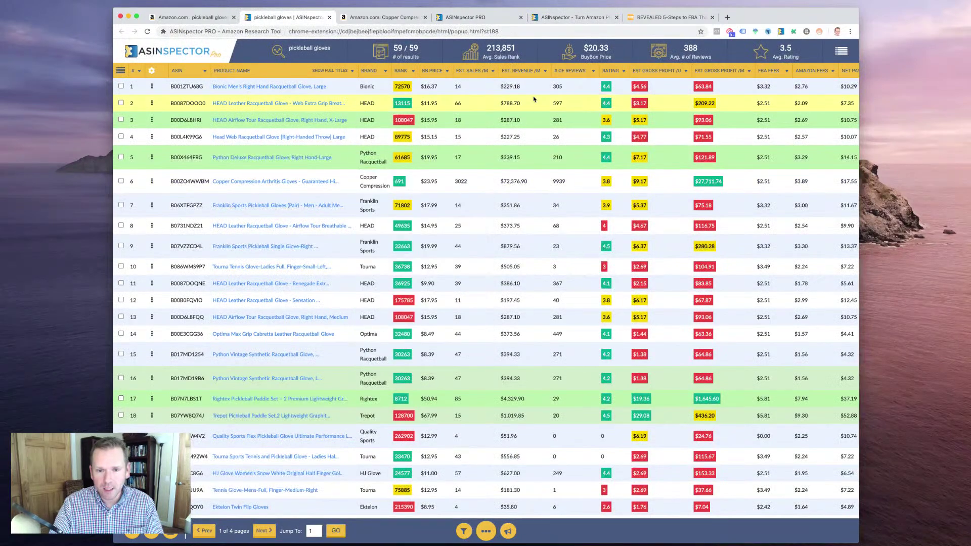
scroll(434, 153, "down", 3)
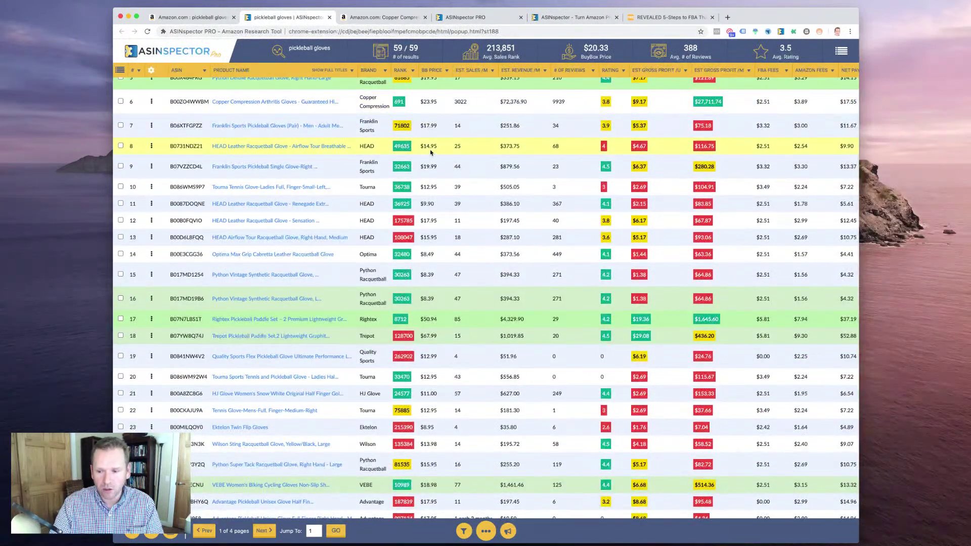
scroll(431, 152, "down", 10)
scroll(430, 151, "up", 15)
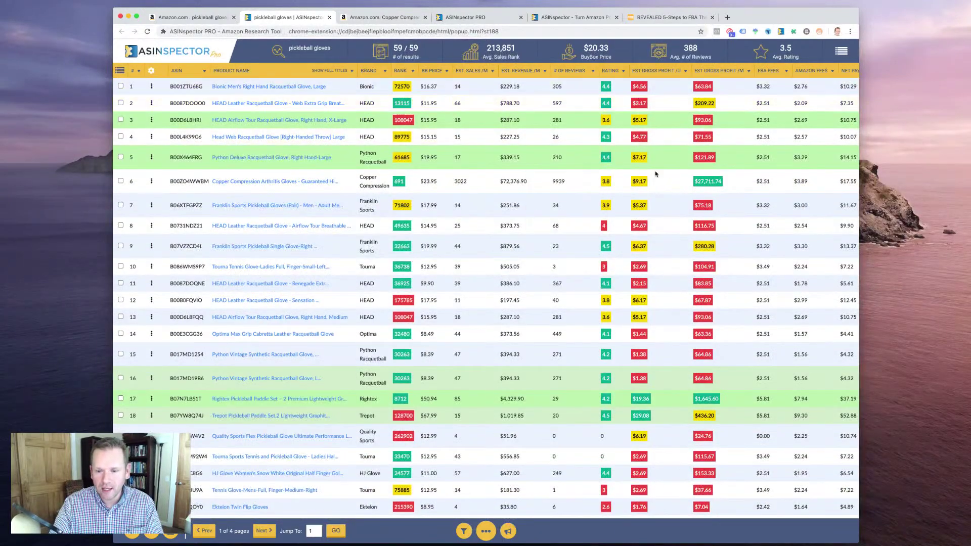
left_click(329, 17)
Examine the Copper Compression Arthritis Gloves listing again, highlighting its estimated monthly revenue and looking through the product page
scroll(377, 150, "up", 2)
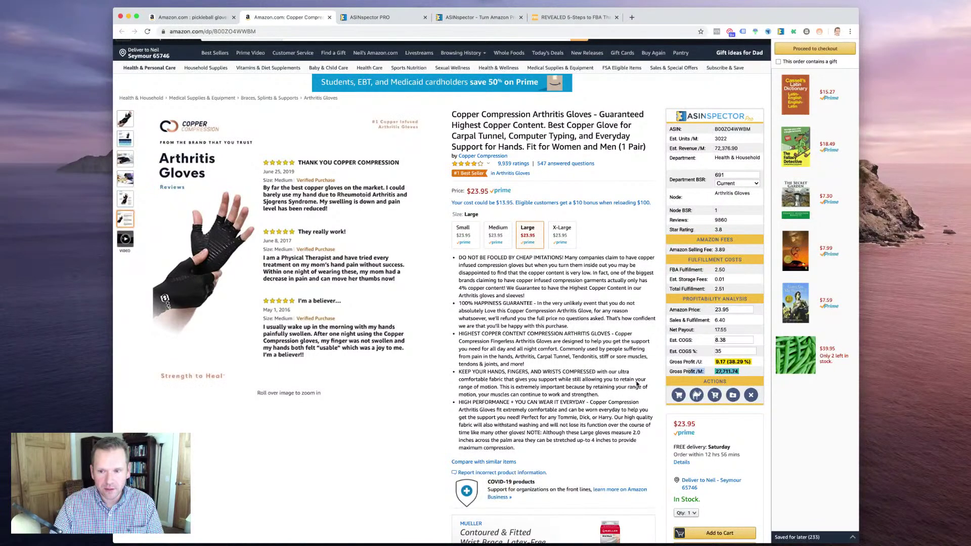
left_click_drag(741, 149, 715, 149)
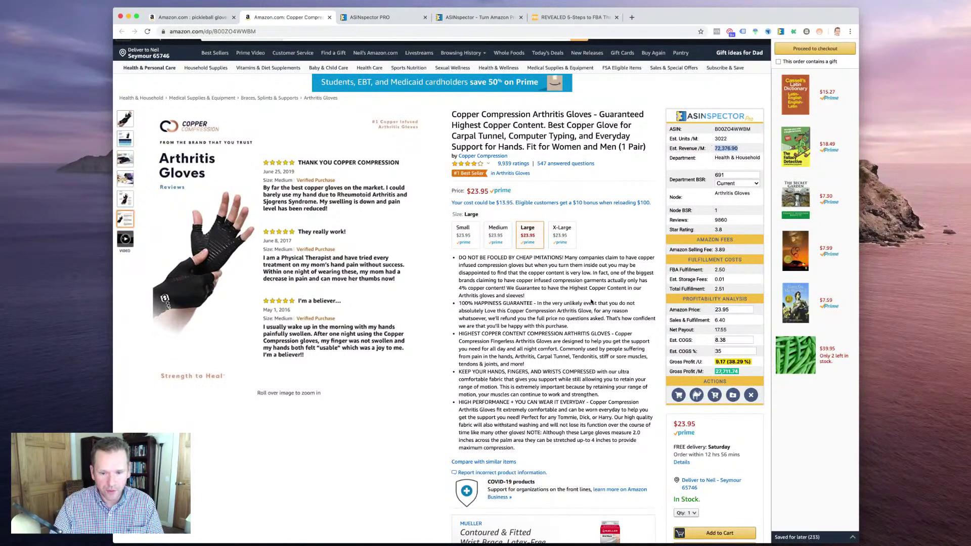
scroll(481, 308, "down", 1)
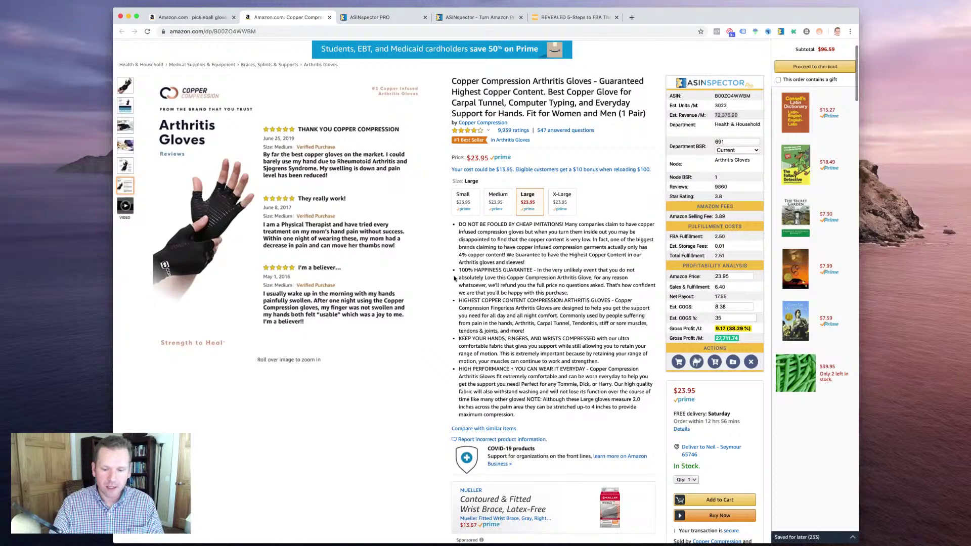
scroll(454, 278, "down", 8)
scroll(454, 278, "down", 9)
scroll(454, 278, "up", 18)
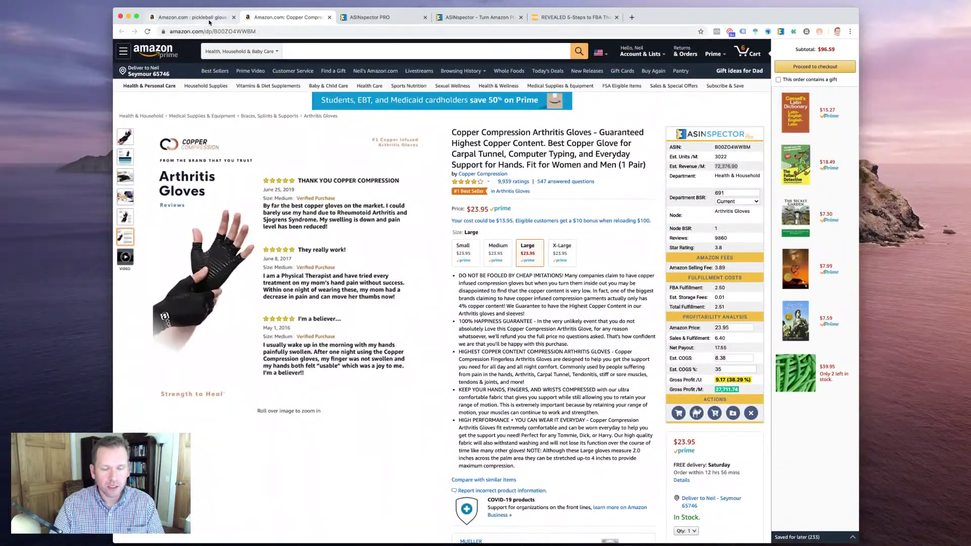
Return to the Amazon product search and search for the suggested term "pickleball balls"
left_click(210, 20)
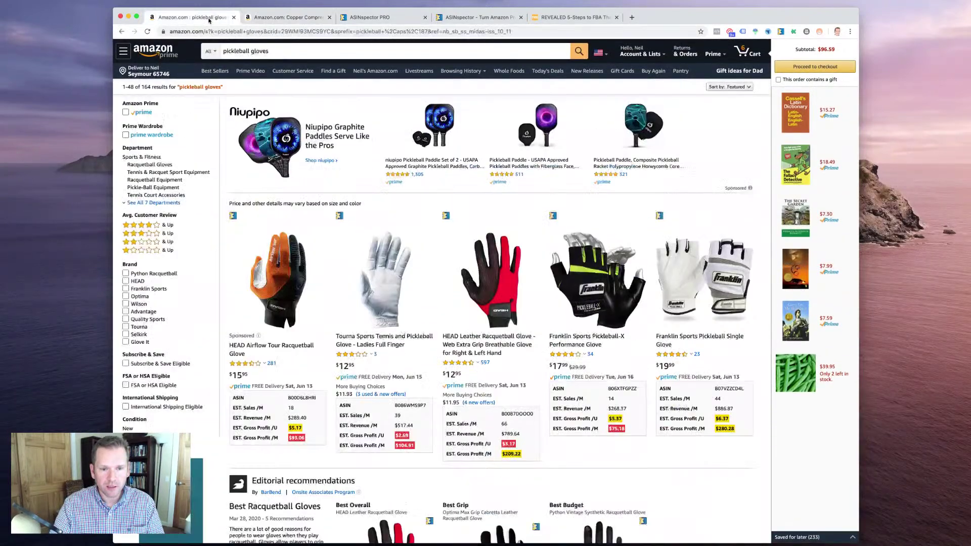
left_click(121, 32)
left_click(270, 52)
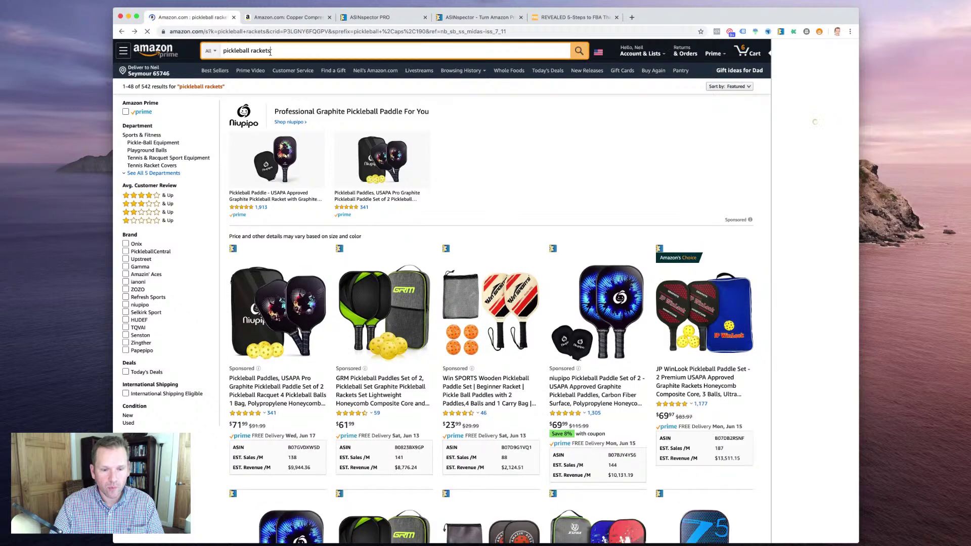
double_click(271, 51)
key("BackSpace")
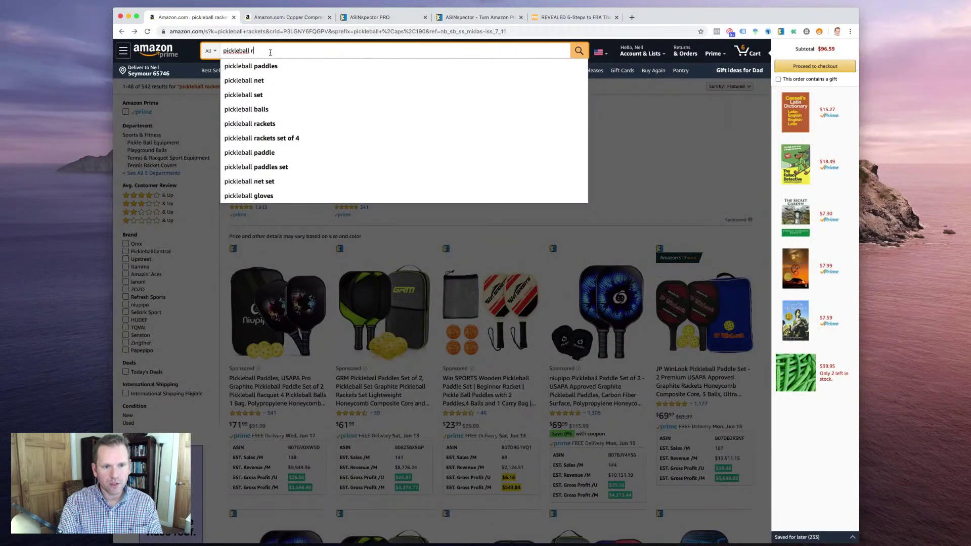
key("BackSpace")
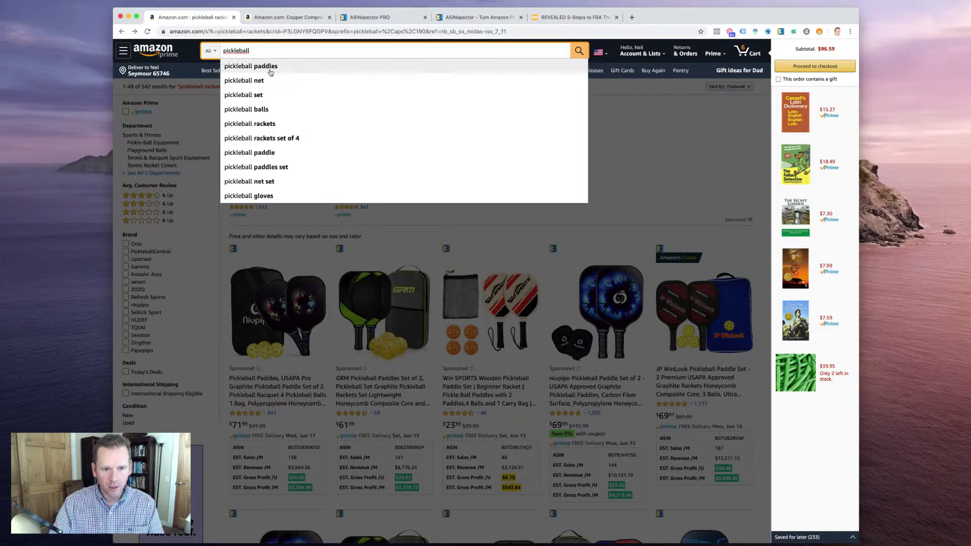
left_click(256, 110)
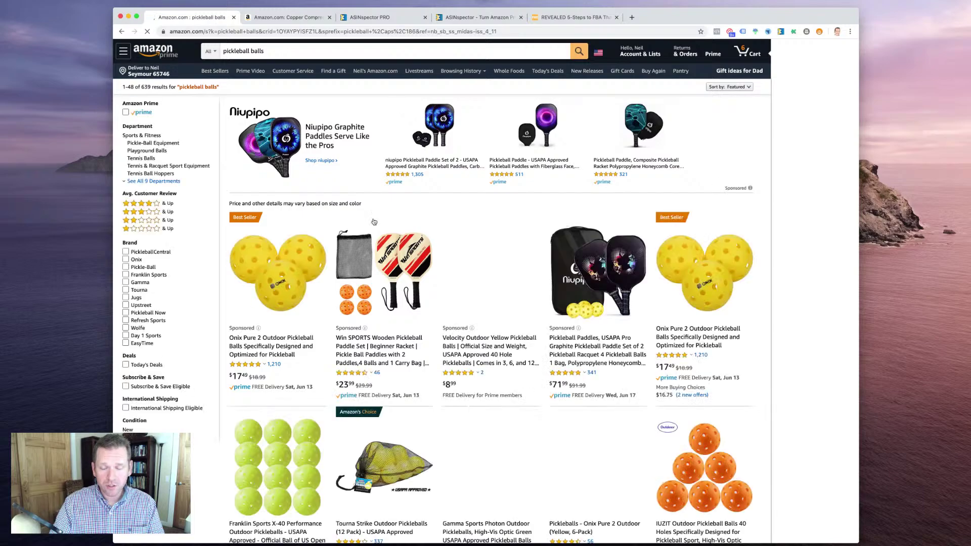
Look over the first pickleball balls results, including their prices, estimated sales and gross profit data
scroll(324, 228, "down", 1)
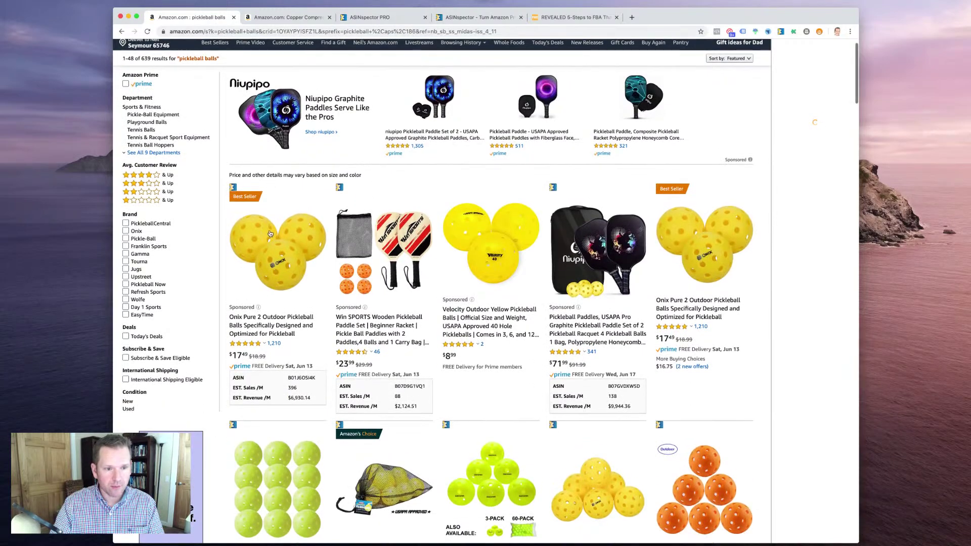
scroll(323, 205, "down", 6)
scroll(322, 206, "up", 4)
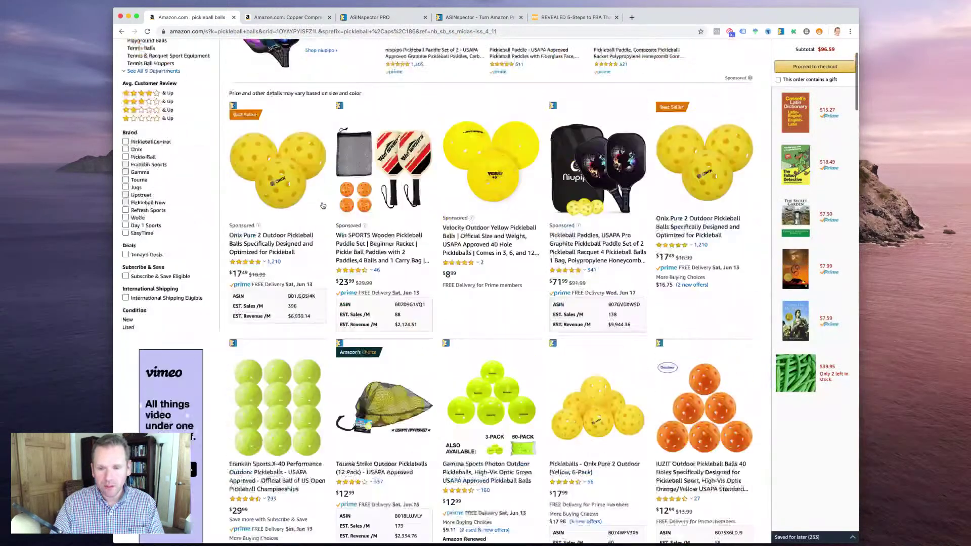
scroll(322, 205, "up", 3)
scroll(538, 333, "down", 5)
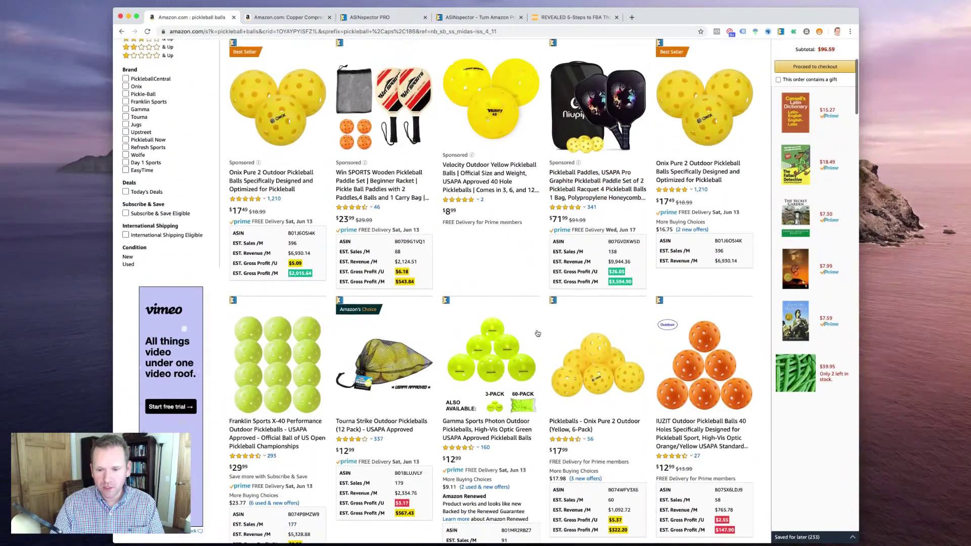
scroll(538, 333, "up", 4)
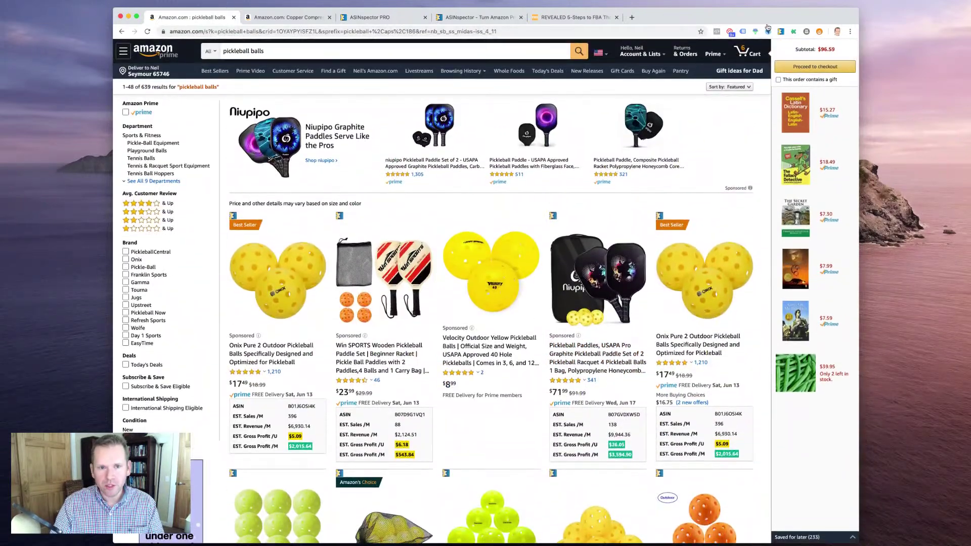
Close the Copper Compression Arthritis Gloves listing and return to the Amazon pickleball balls results
left_click(368, 18)
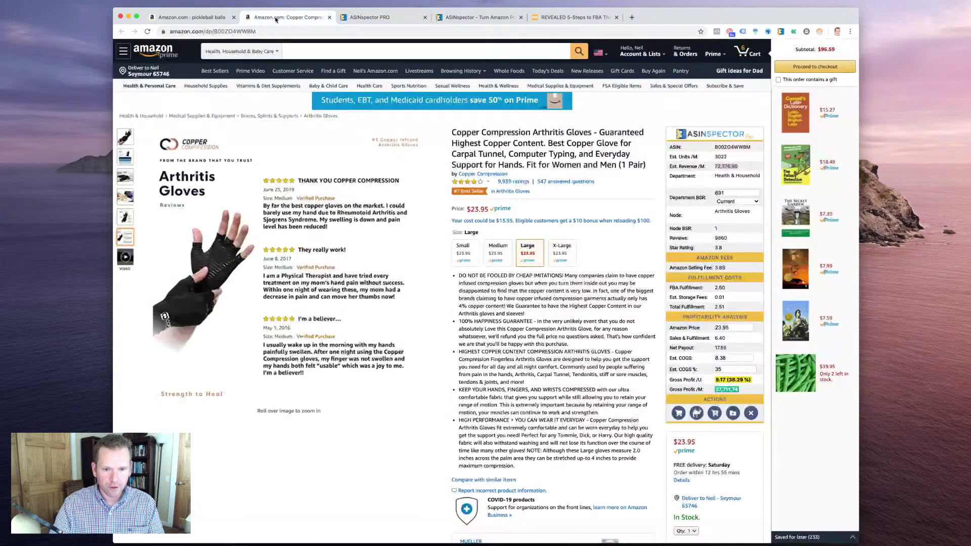
left_click(277, 18)
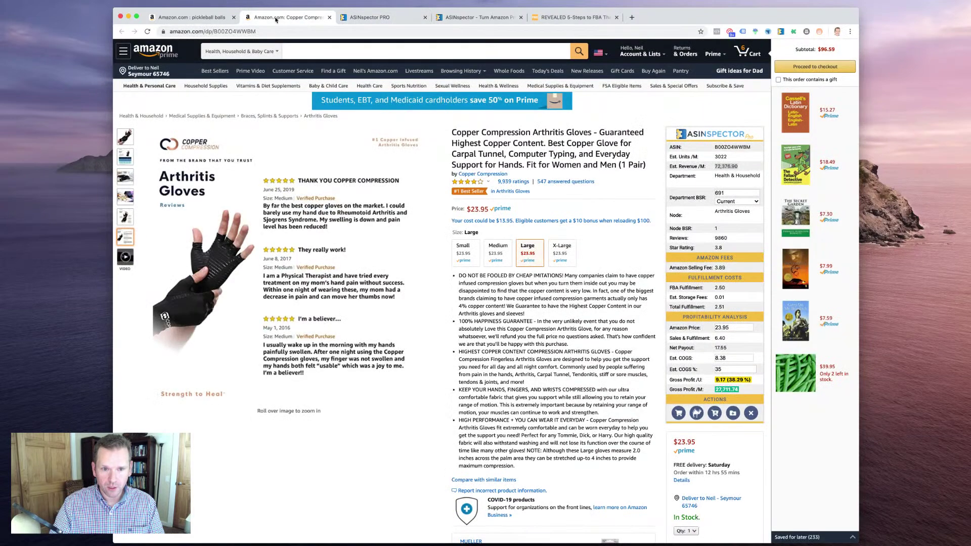
left_click(329, 17)
left_click(188, 17)
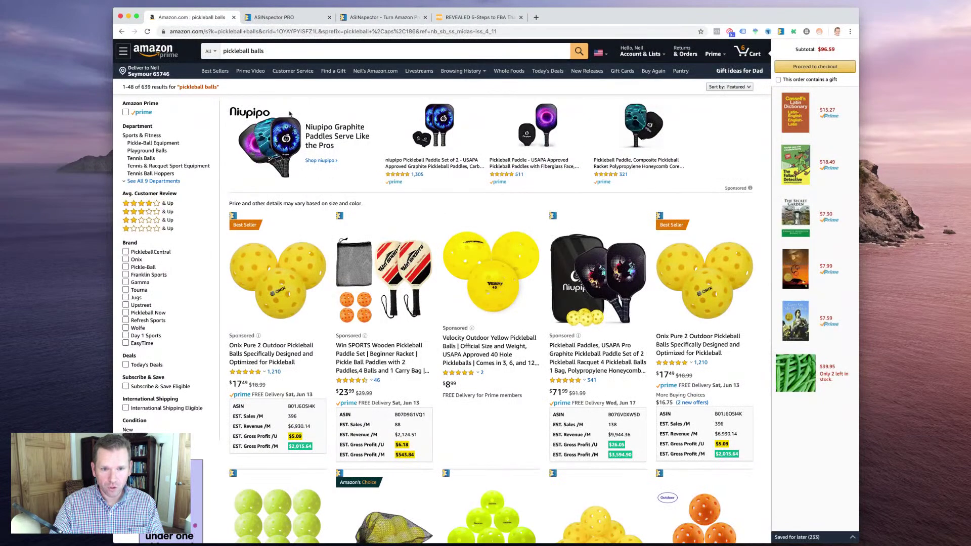
Check the ASINspector sales and profit estimates of pickleball balls down to the editorial recommendations and the listings below them
scroll(378, 171, "down", 5)
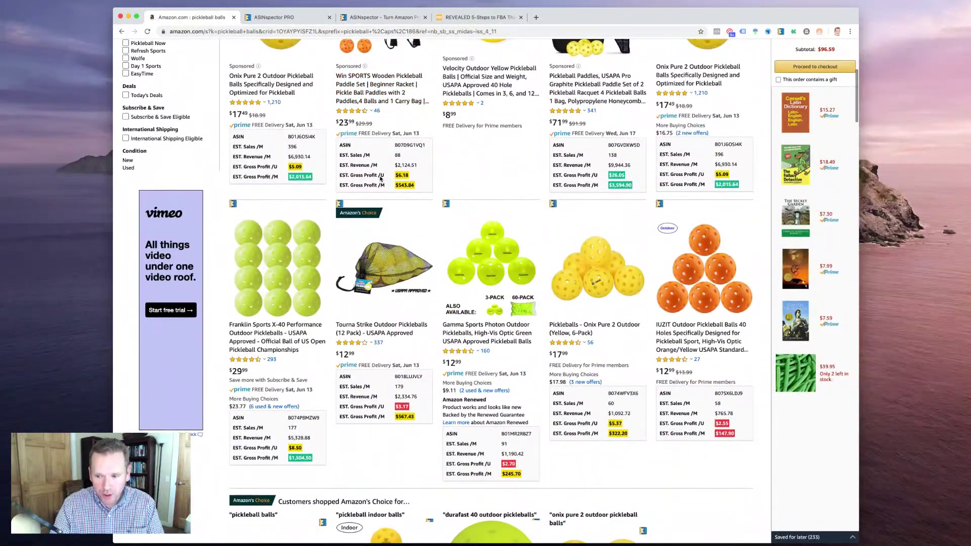
scroll(380, 180, "down", 5)
scroll(383, 175, "down", 9)
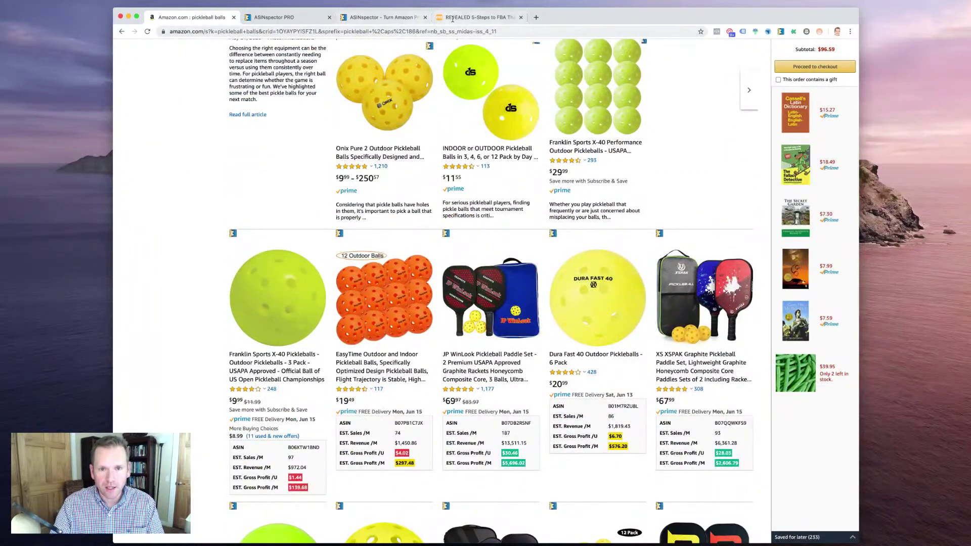
scroll(475, 221, "up", 20)
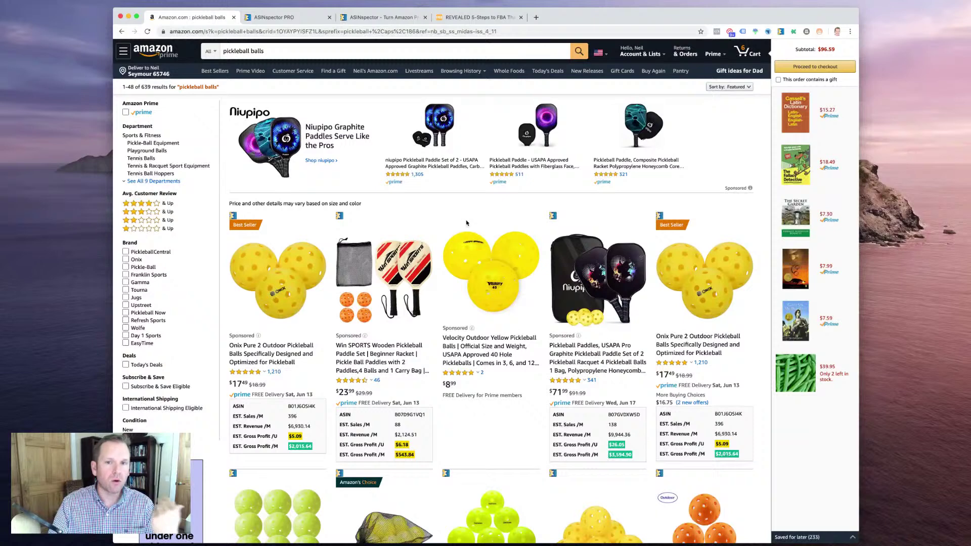
Switch to the free Amazon sellers training page at freeamztraining.group and highlight its headline and web address
left_click(475, 20)
left_click_drag(291, 72, 673, 75)
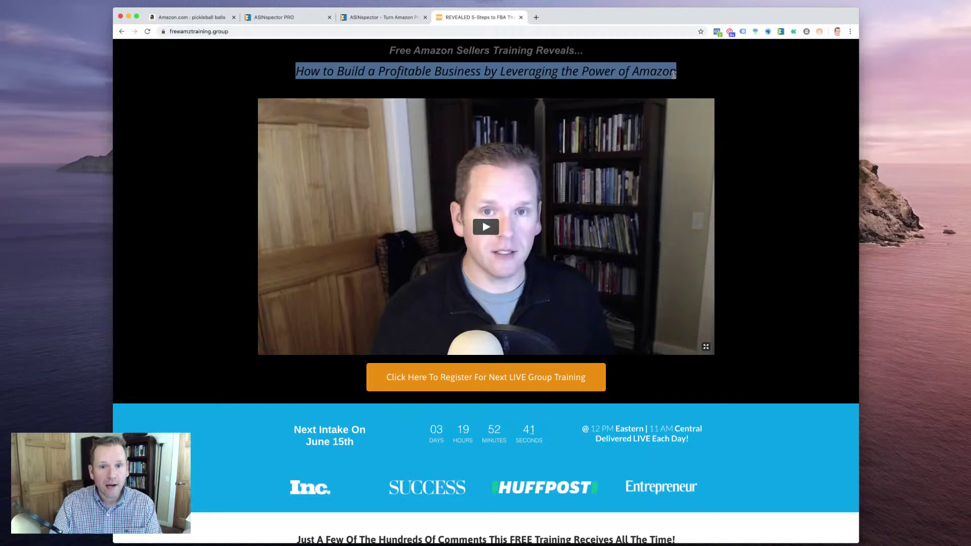
left_click(561, 83)
left_click(186, 32)
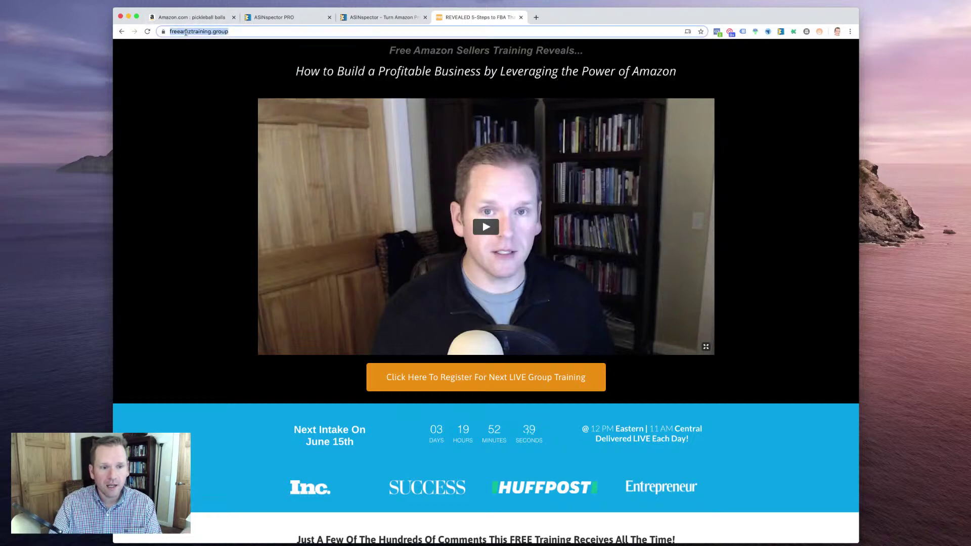
left_click(191, 67)
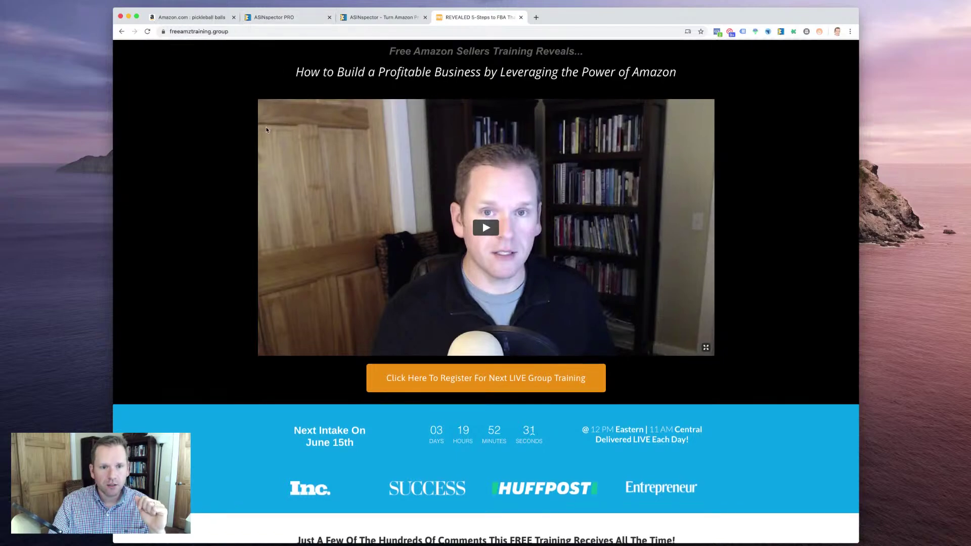
Switch to the ASINspector website and view the sections above the plan comparison, including the risk-free guarantee
left_click(363, 17)
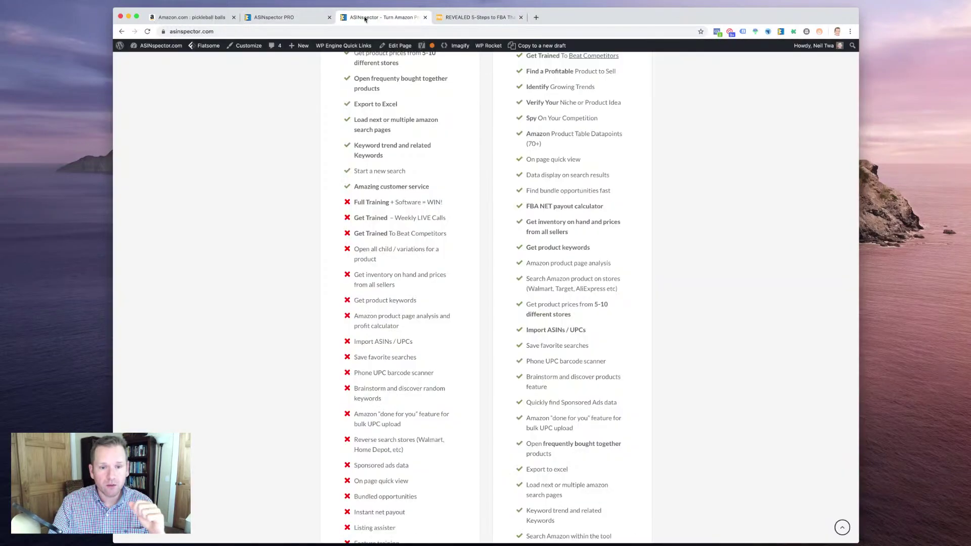
scroll(473, 202, "up", 15)
mouse_move(474, 51)
scroll(470, 55, "up", 3)
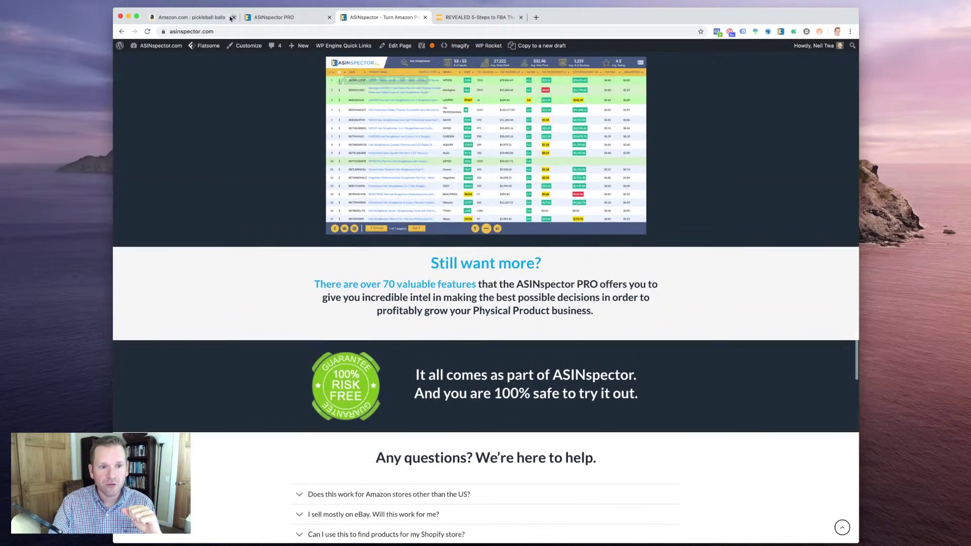
Return to the Amazon pickleball balls results and examine the full range of balls, paddle sets and bags with their profit estimates
left_click(215, 21)
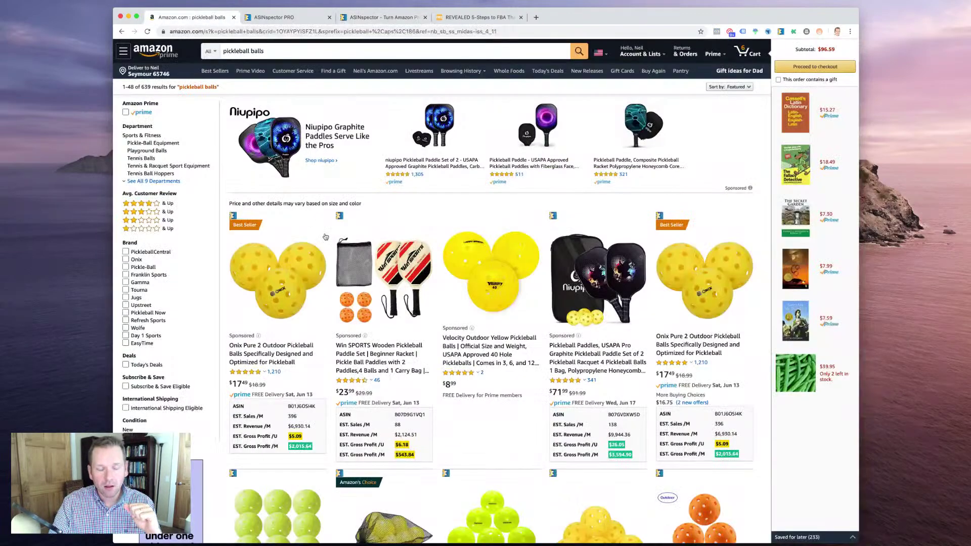
scroll(278, 216, "down", 7)
scroll(278, 216, "down", 10)
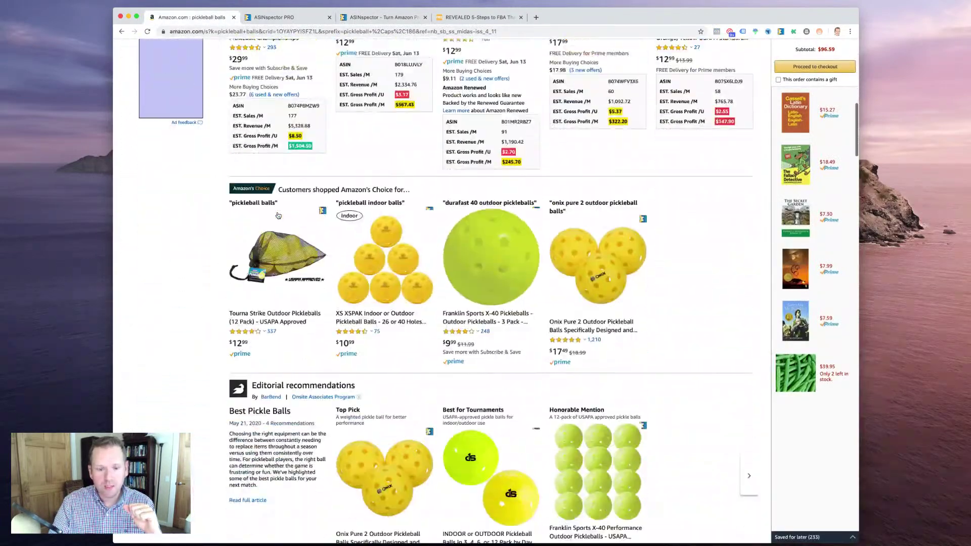
scroll(278, 216, "down", 8)
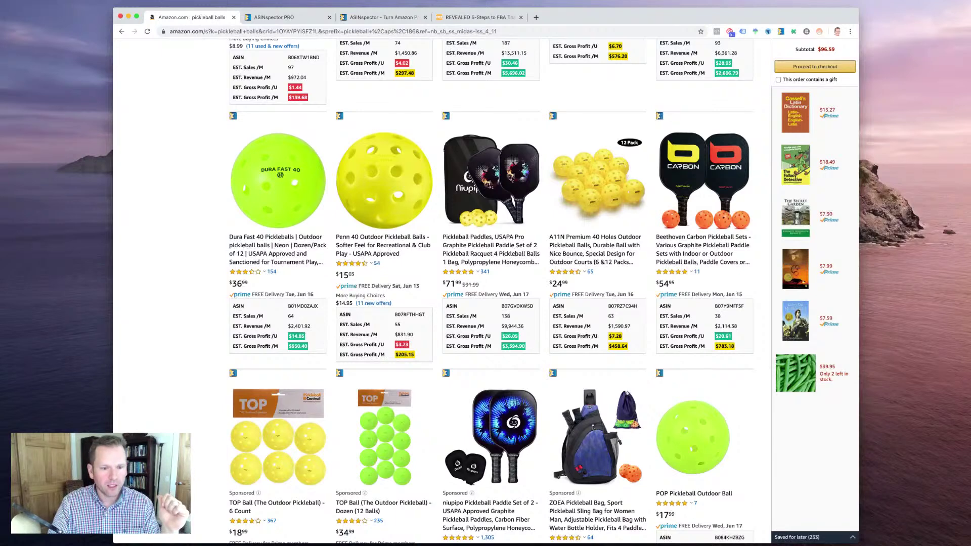
scroll(162, 222, "down", 5)
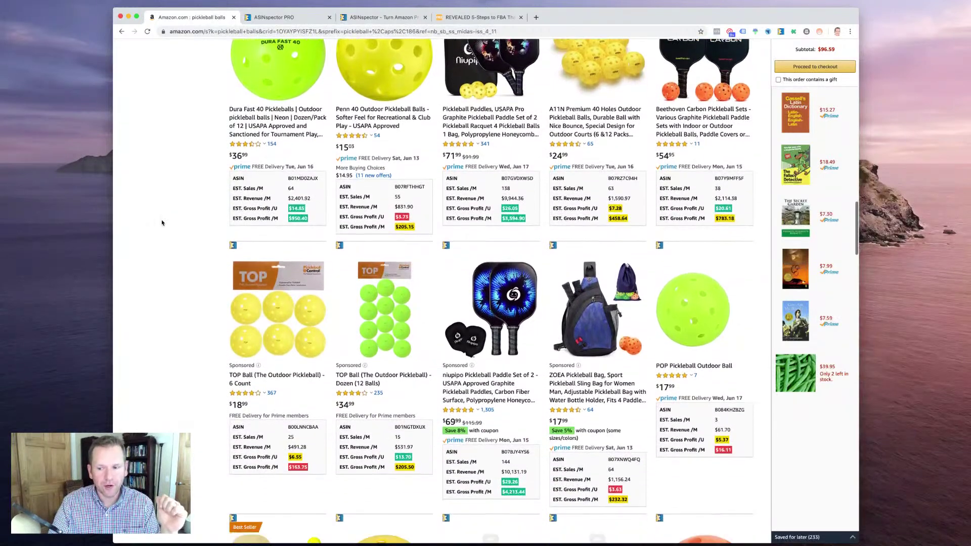
scroll(162, 222, "down", 4)
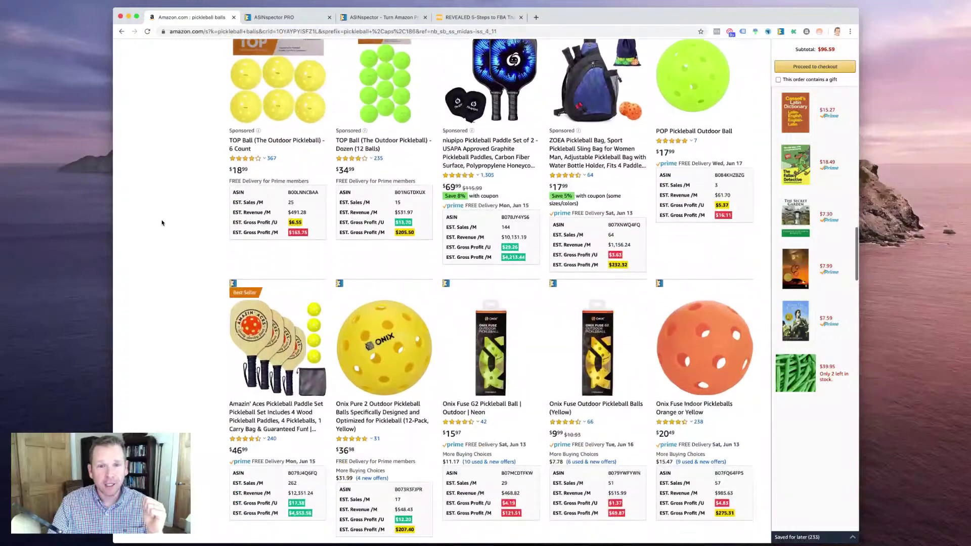
scroll(162, 223, "down", 6)
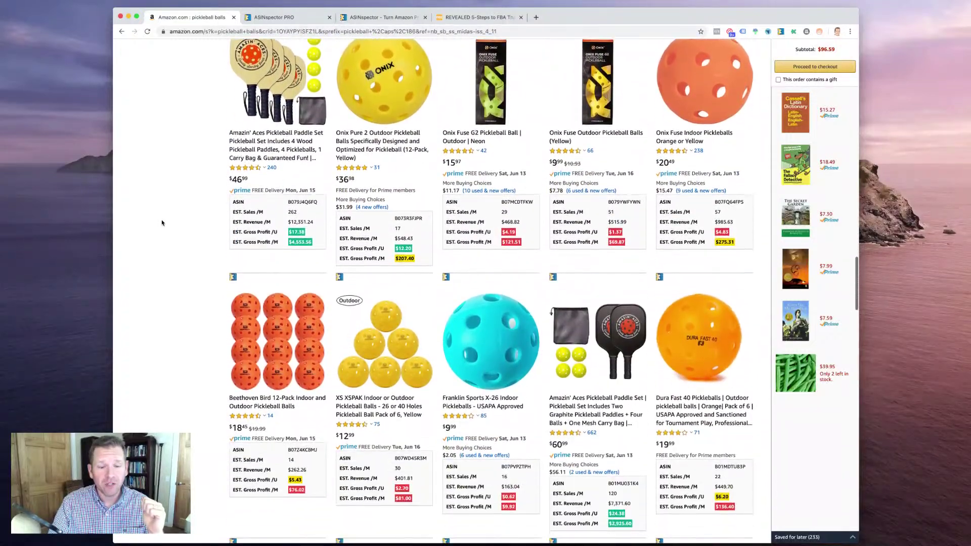
scroll(162, 223, "down", 4)
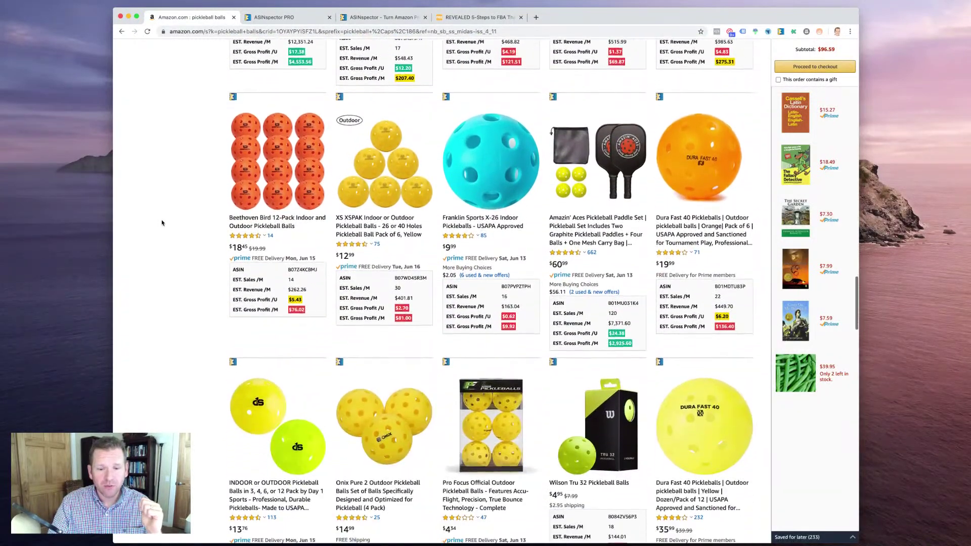
scroll(162, 223, "down", 4)
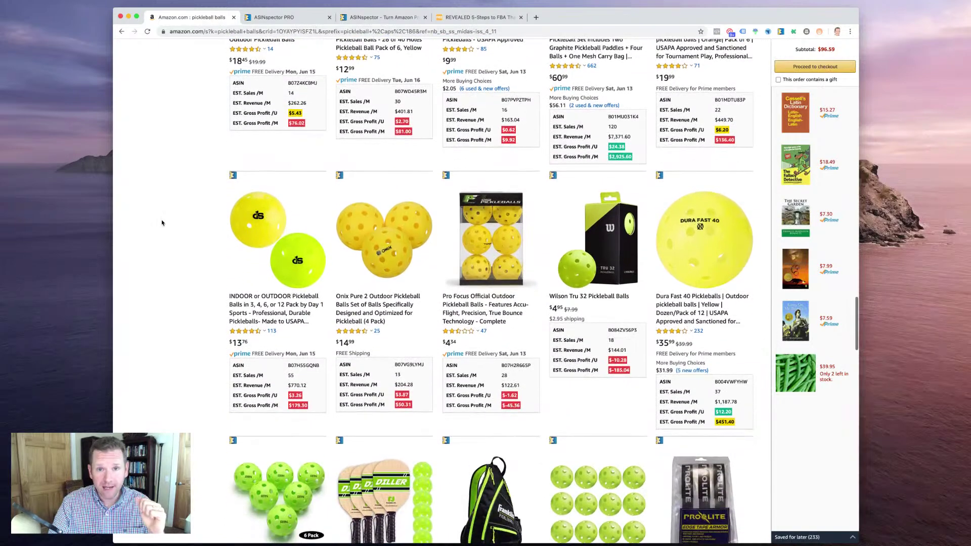
scroll(162, 223, "down", 3)
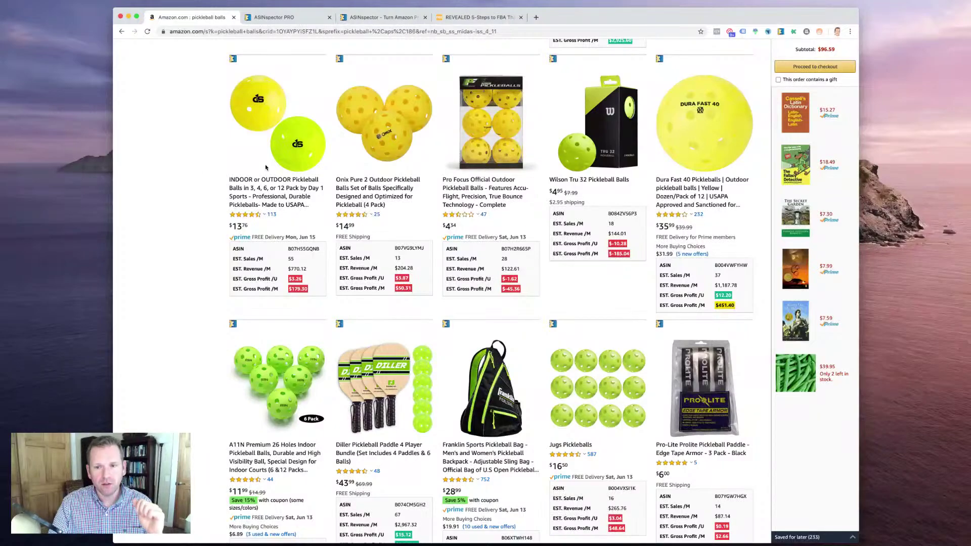
scroll(198, 170, "up", 20)
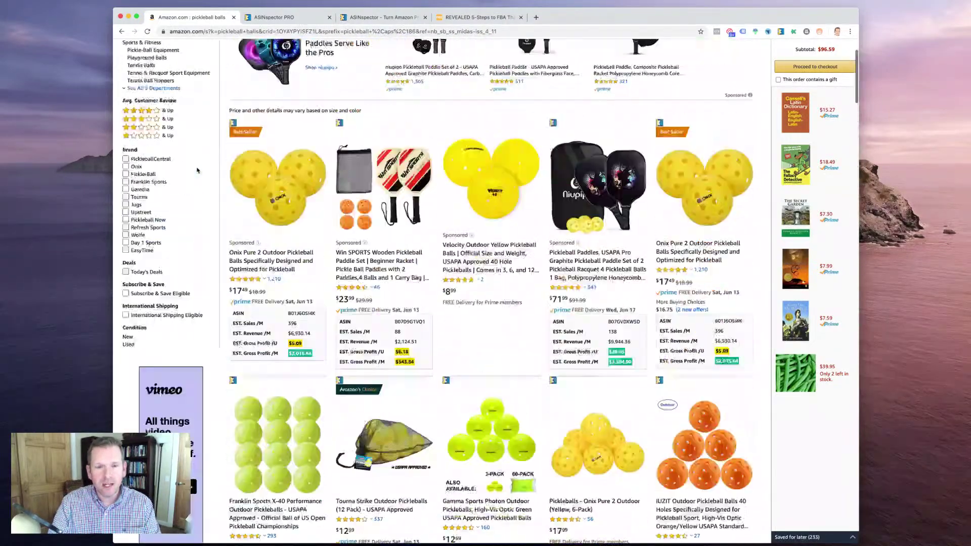